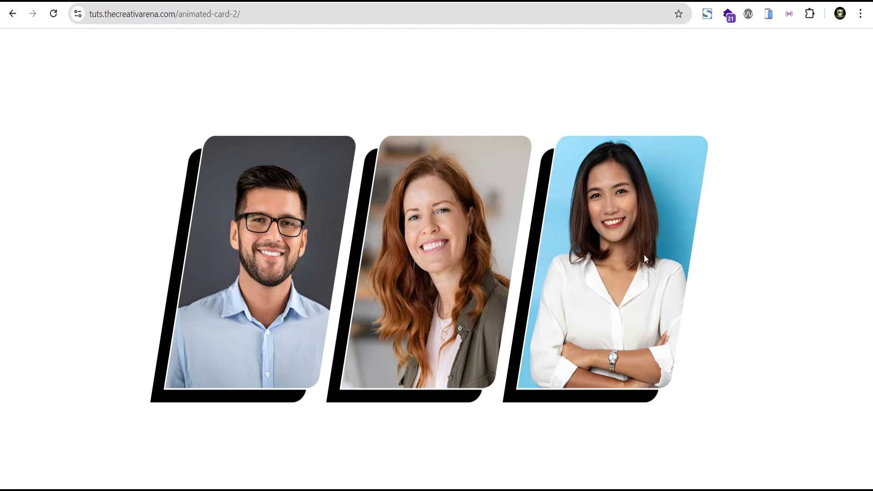
Step: Inspect the profile cards' slide-up name captions, then preview the page in a MacBook Air mockup
mouse_move(617, 249)
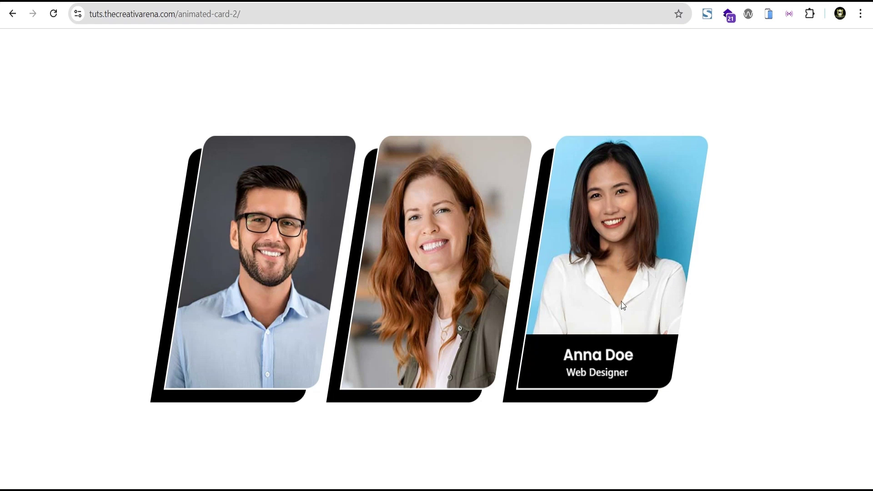
mouse_move(447, 267)
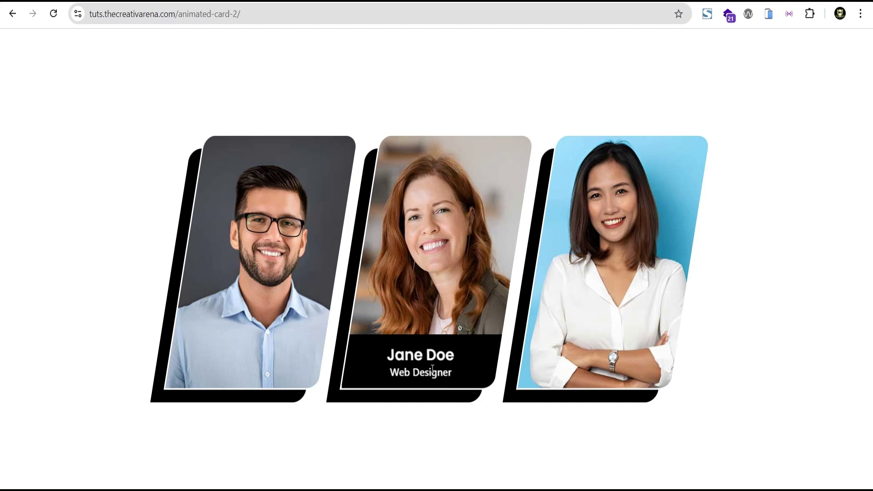
drag(394, 355, 445, 354)
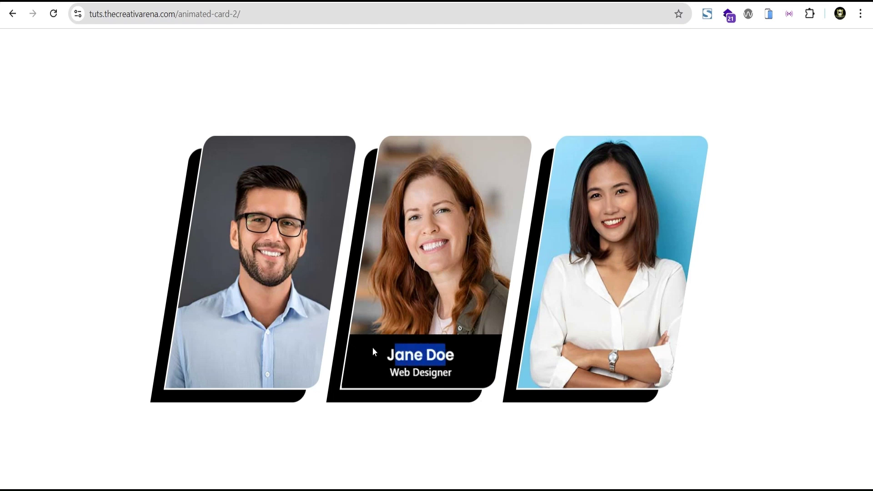
mouse_move(232, 373)
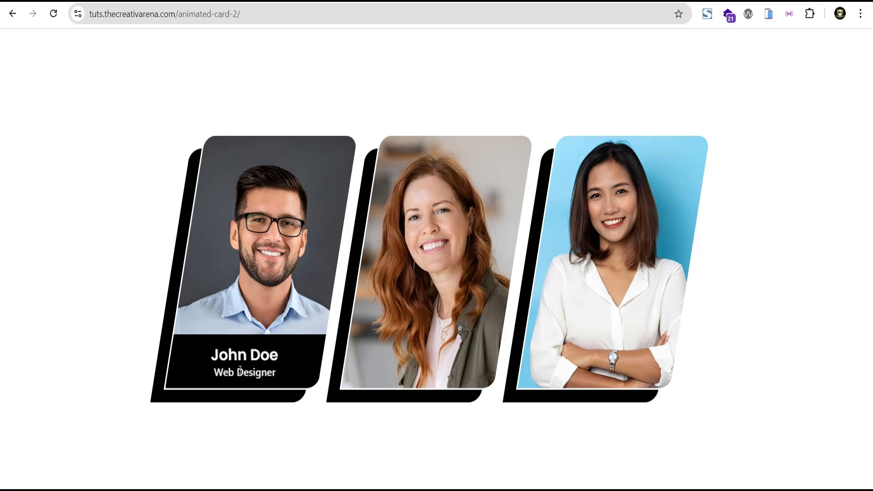
drag(211, 355, 284, 359)
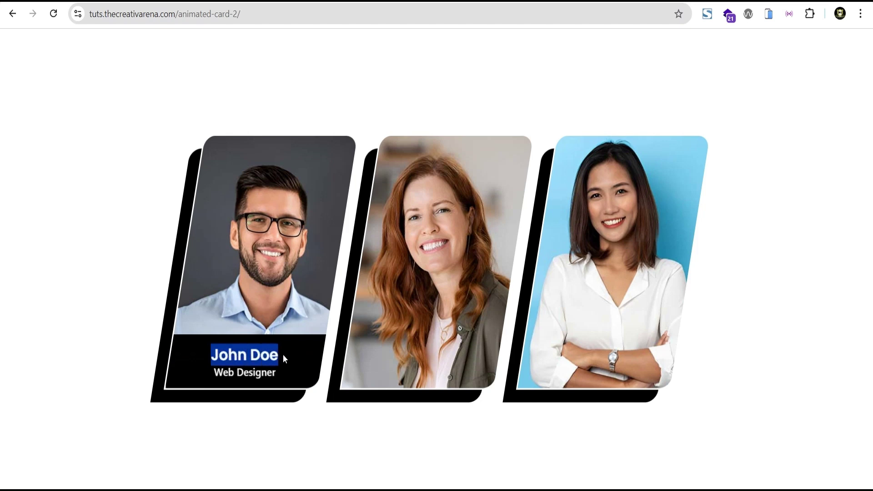
click(270, 360)
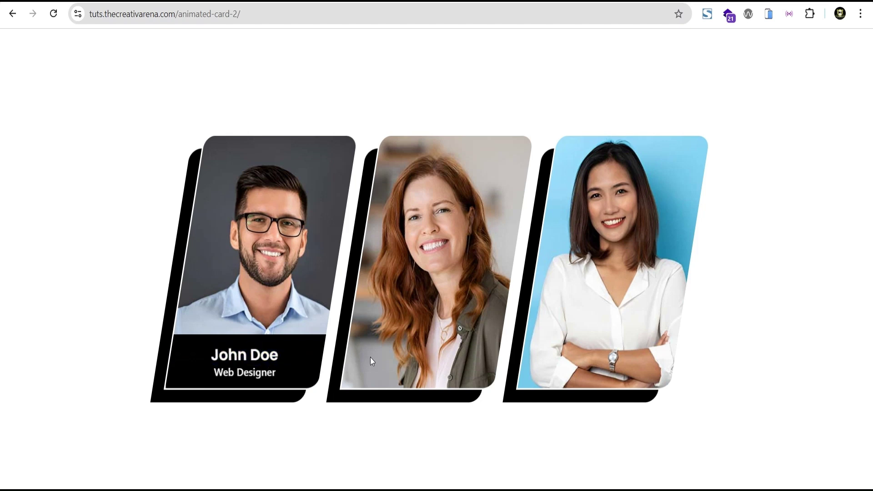
click(768, 15)
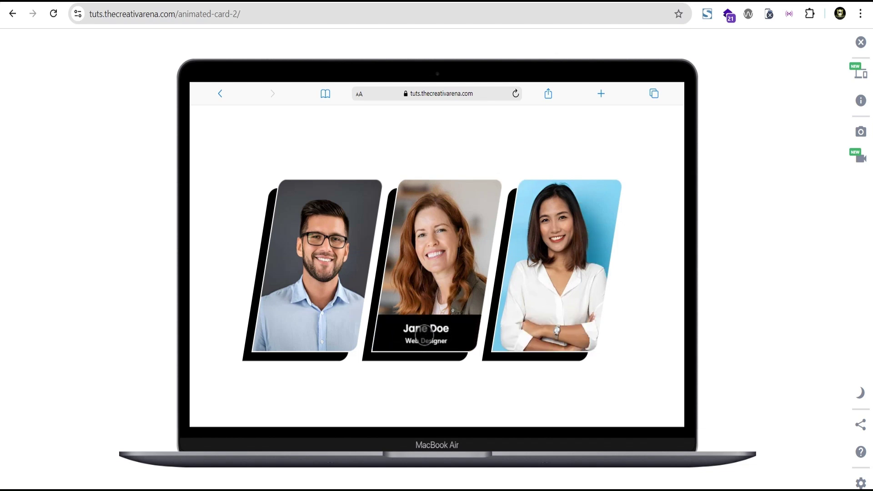
Step: Preview the profile-card page on an iPad PRO 11 mockup
click(861, 74)
scroll(690, 355, down, 4)
click(739, 426)
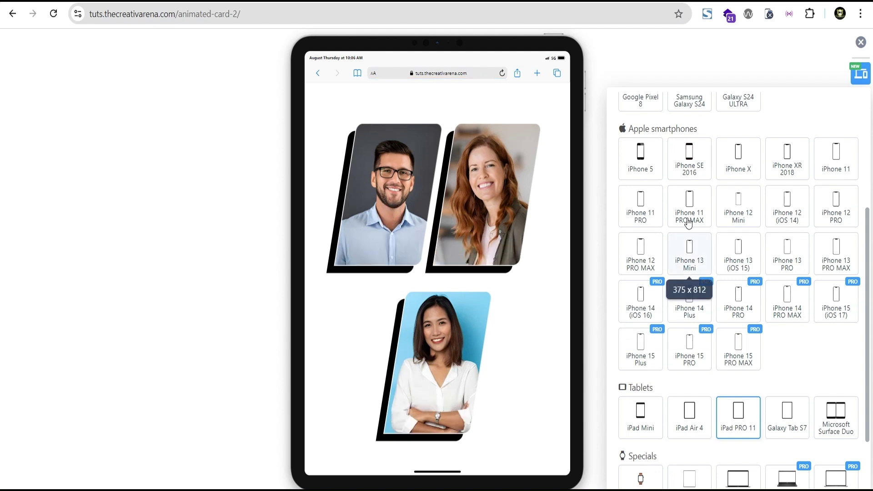
Step: Switch the mockup to iPhone 11 PRO MAX and scroll through the stacked cards
click(691, 205)
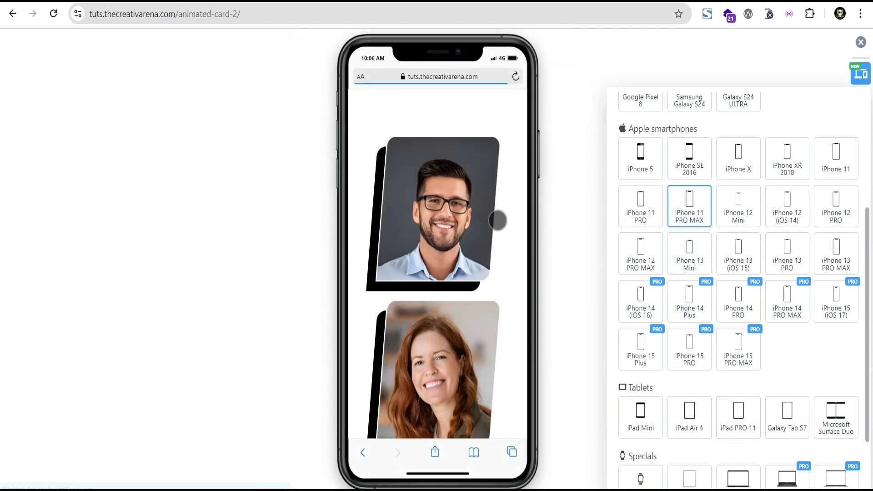
scroll(464, 198, down, 2)
scroll(455, 214, down, 1)
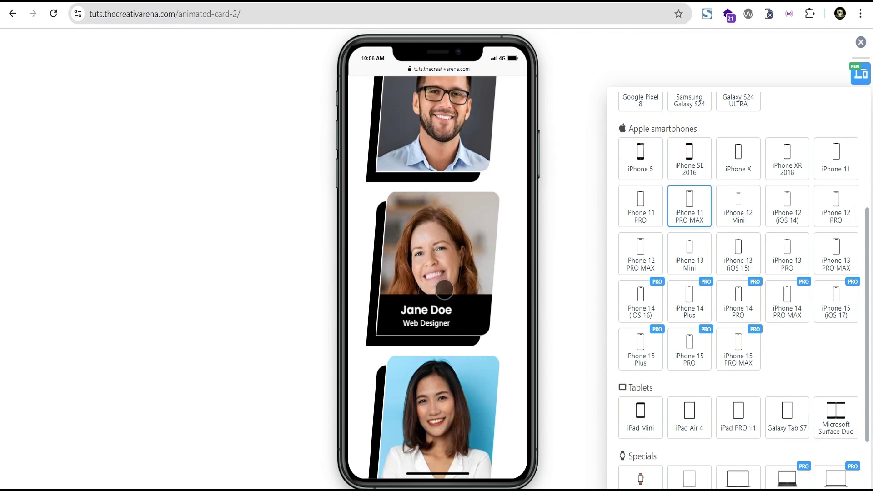
scroll(446, 291, down, 2)
mouse_move(430, 357)
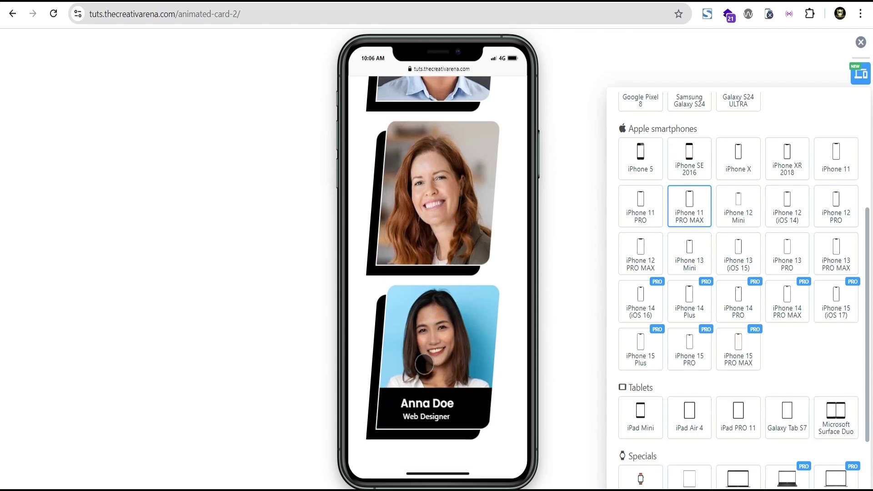
scroll(426, 359, up, 4)
mouse_move(440, 257)
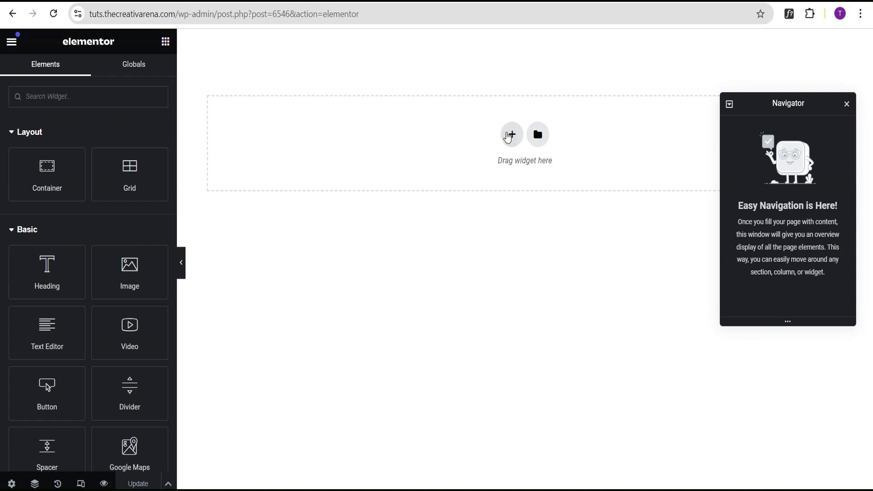
Step: Add a flexbox container set to Full Width with a 100 vh minimum height
click(510, 134)
click(483, 186)
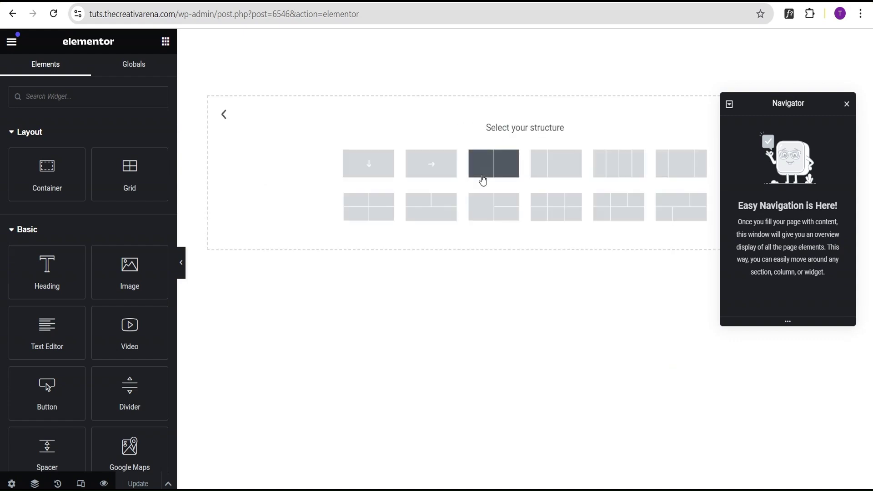
click(431, 164)
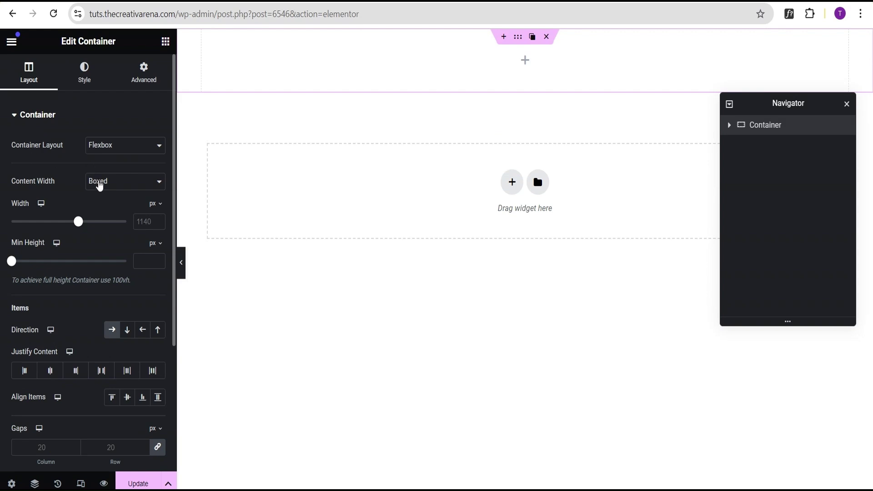
click(100, 184)
click(111, 211)
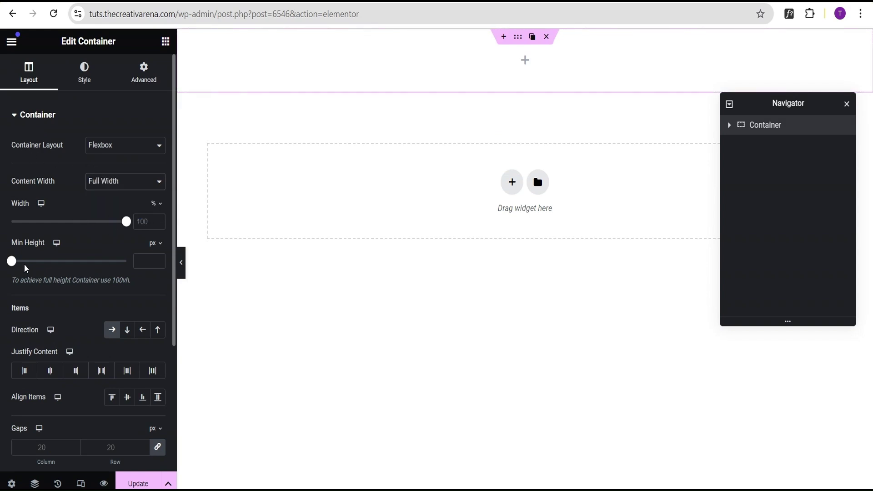
click(154, 245)
click(153, 299)
drag(12, 263, 126, 263)
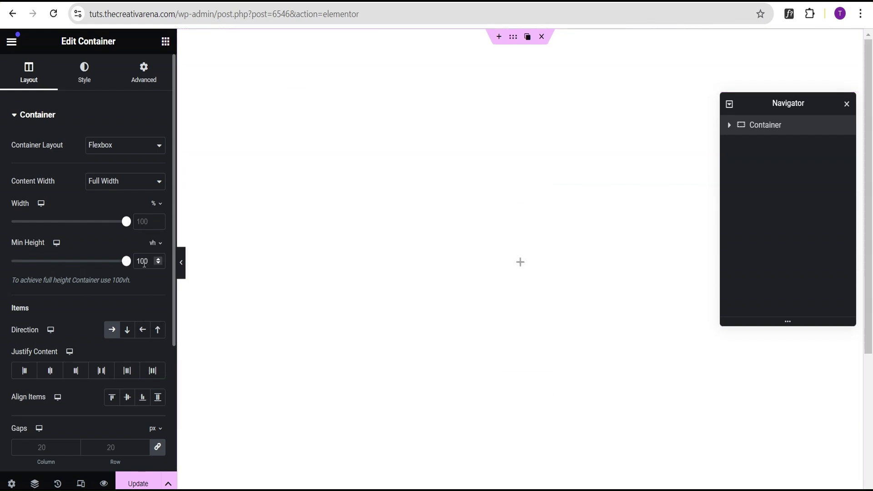
scroll(70, 327, down, 3)
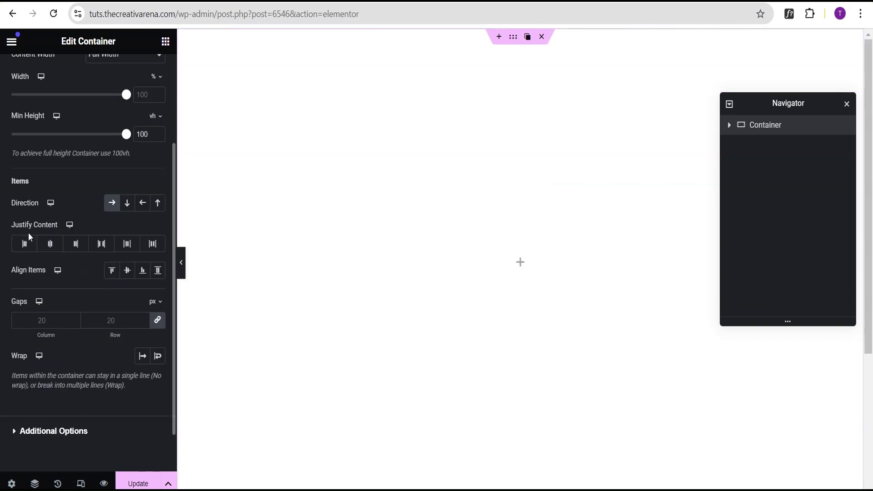
Step: Centre the container's items horizontally and vertically with a 40 px gap
click(51, 245)
click(128, 273)
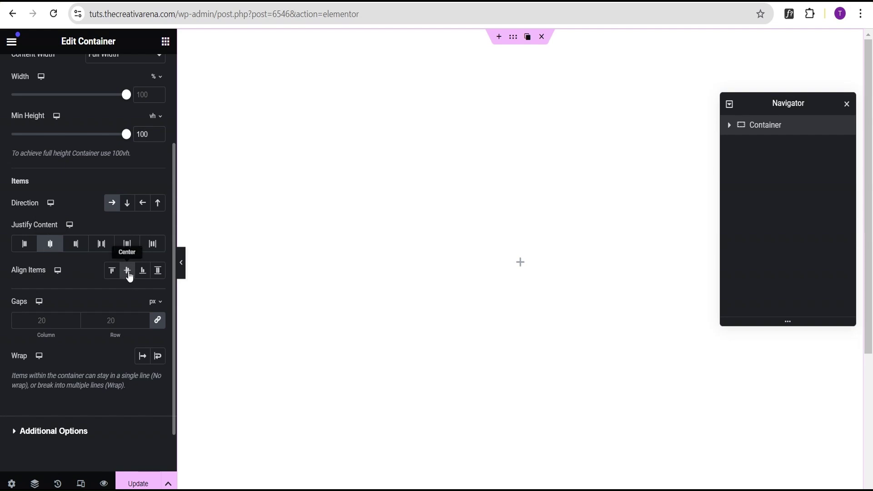
click(41, 320)
text(40)
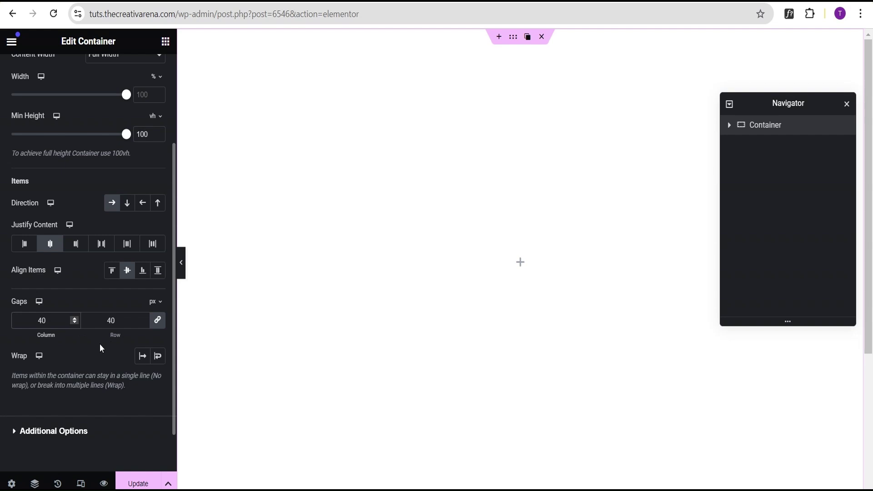
scroll(102, 297, up, 3)
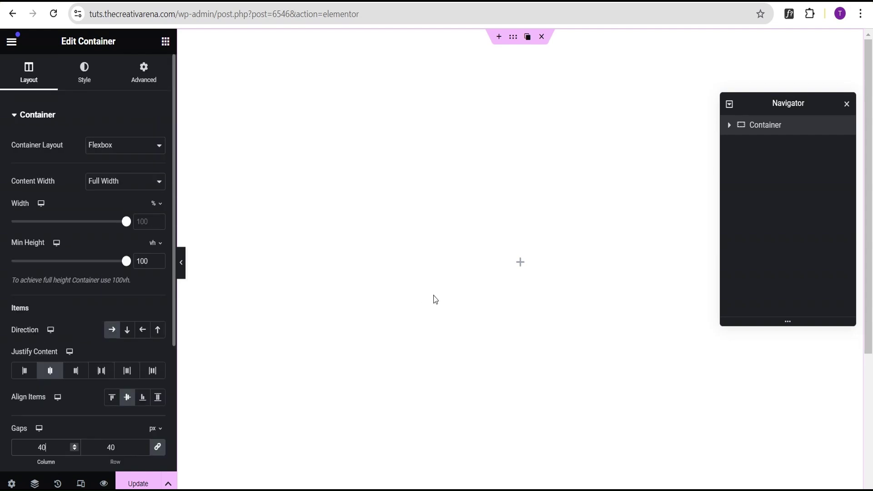
click(520, 263)
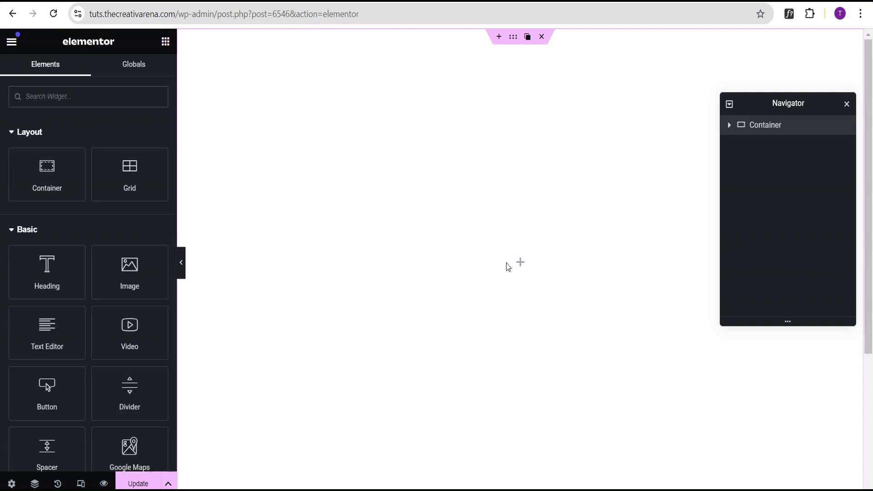
Step: Nest a full-width inner container 270 px wide with 400 px minimum height
drag(46, 186, 536, 271)
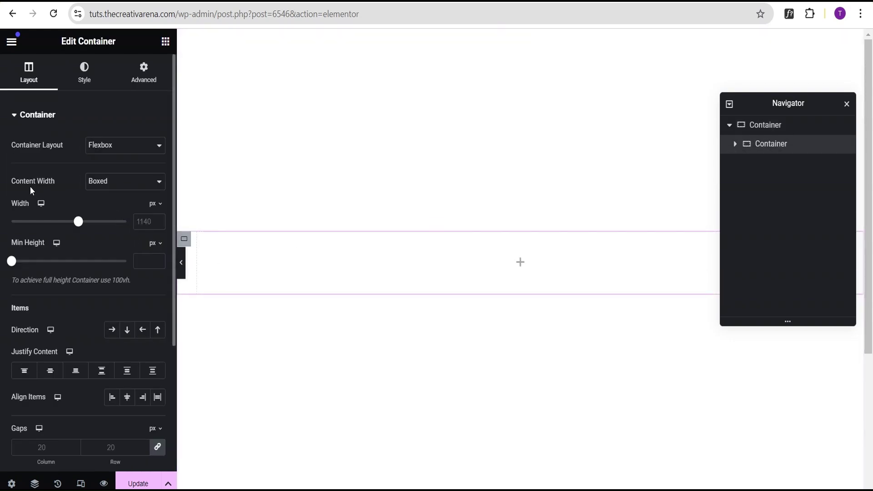
click(111, 186)
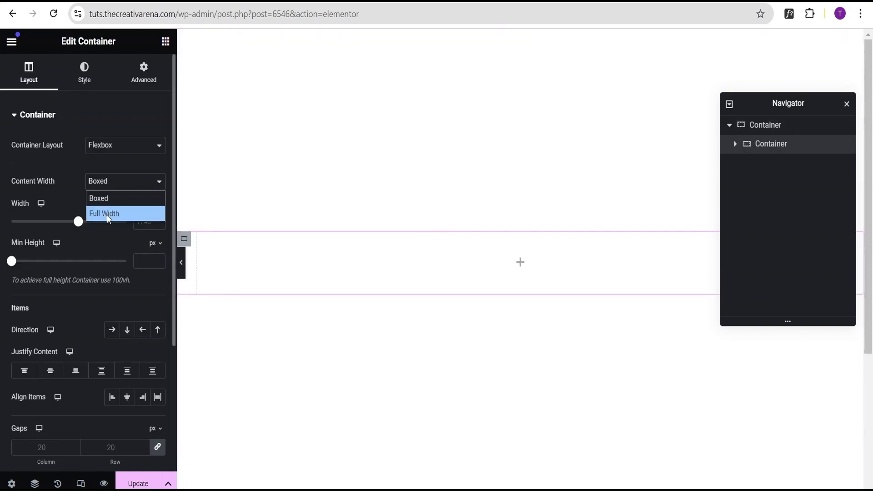
click(107, 212)
click(148, 204)
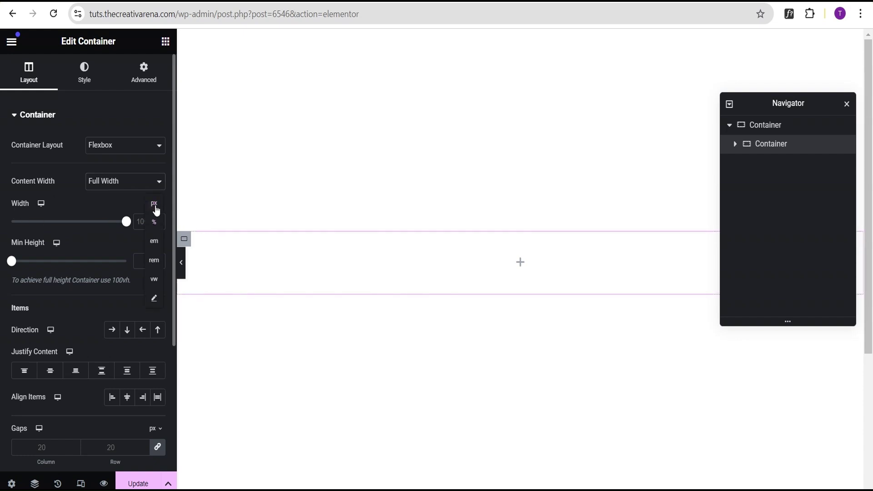
click(154, 204)
text(270)
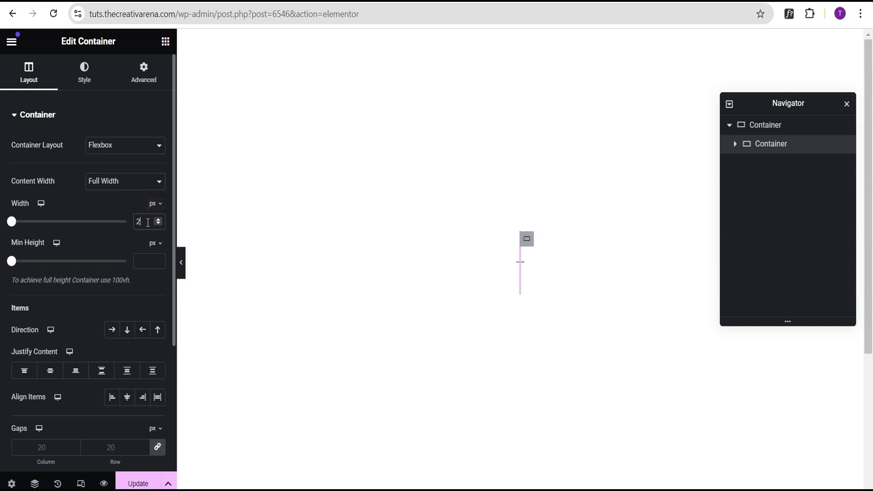
click(145, 263)
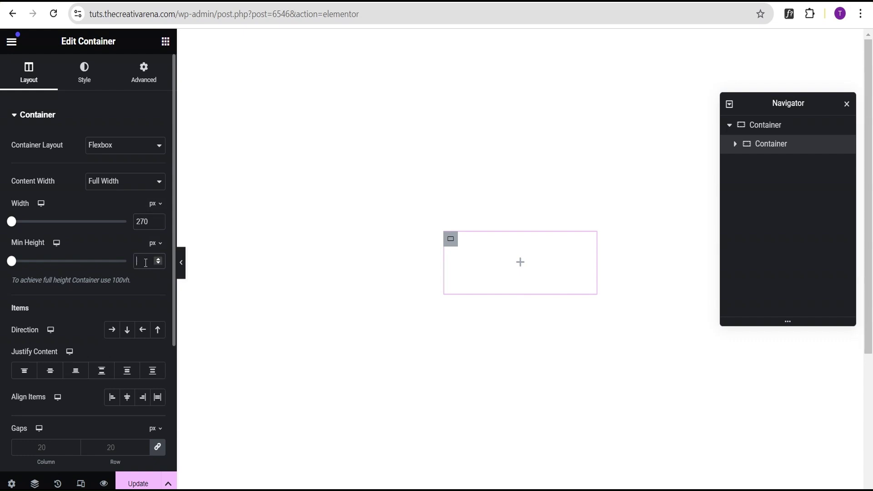
text(400)
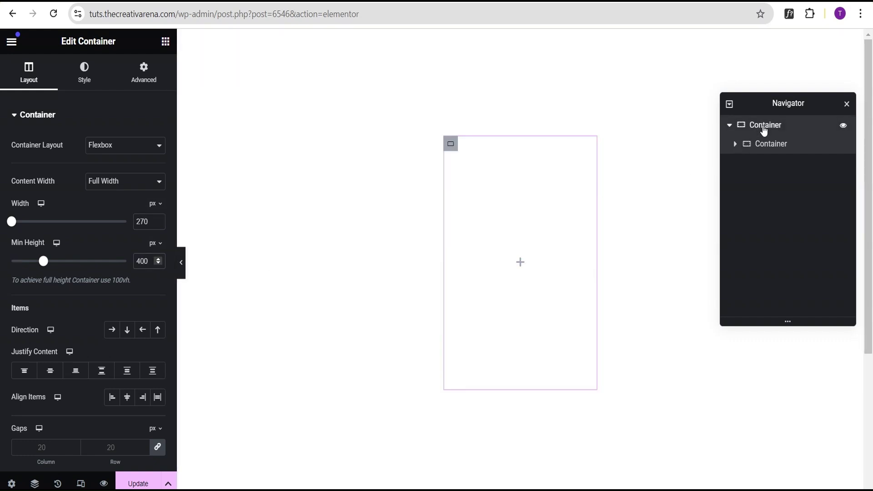
Step: Rename the outer container 'Parent' and the inner one 'Card' in Navigator
double_click(764, 130)
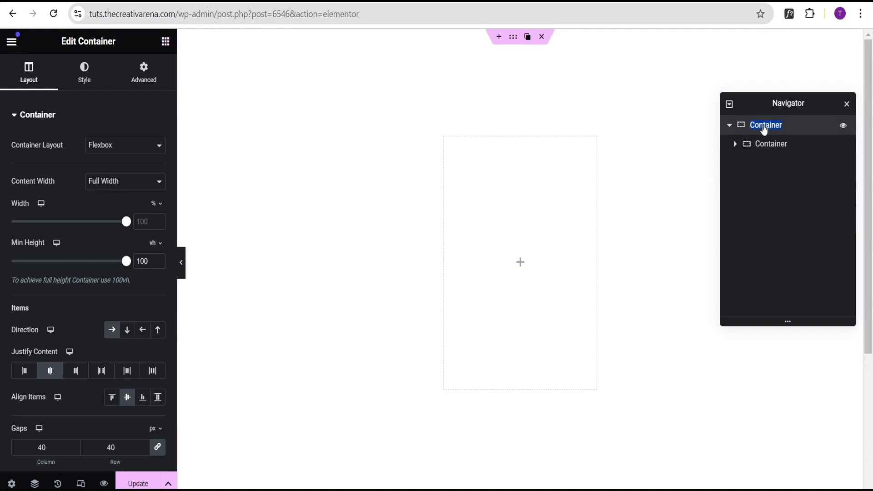
text(Parent)
double_click(764, 144)
text(Card)
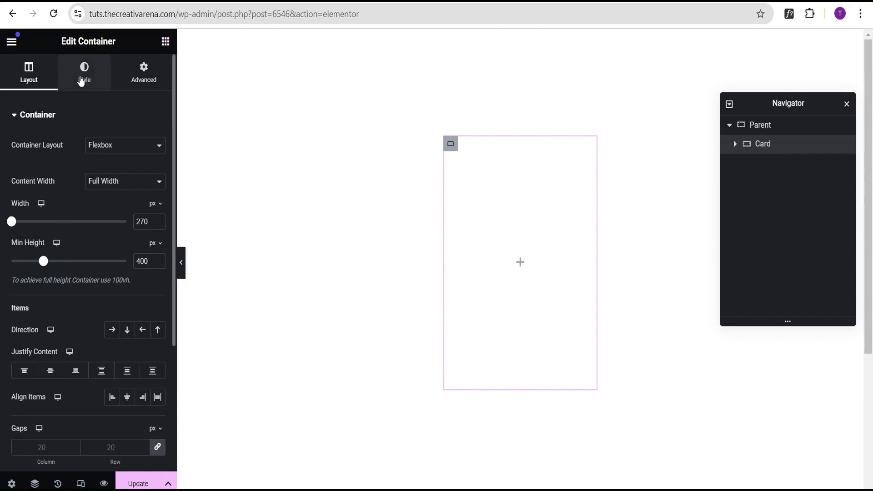
Step: Give the Card a classic solid red (#FF0303) background
click(81, 80)
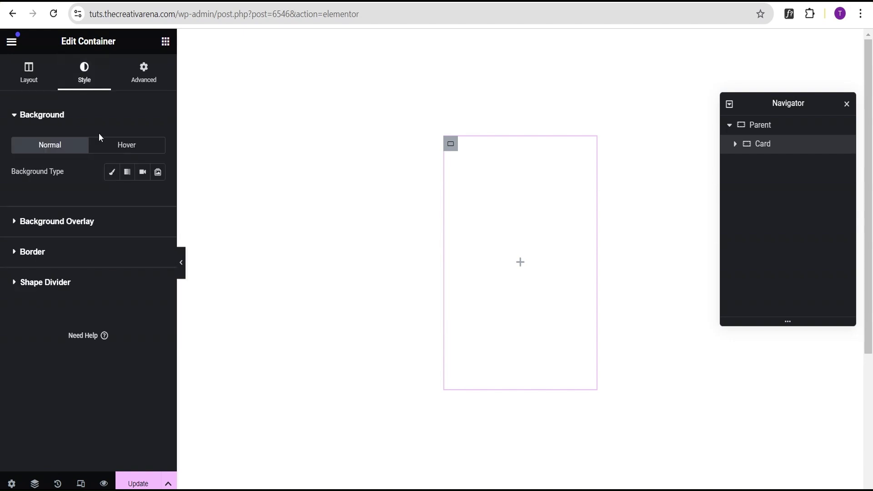
click(111, 172)
click(159, 199)
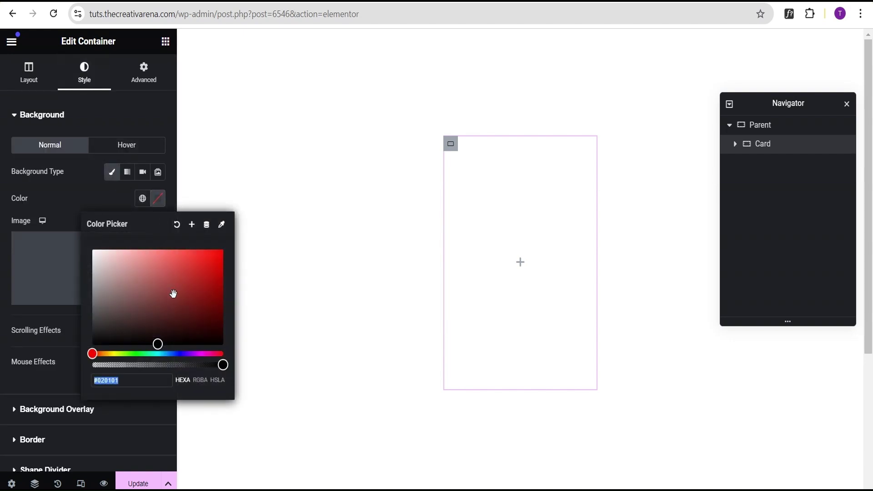
click(158, 343)
drag(158, 343, 221, 247)
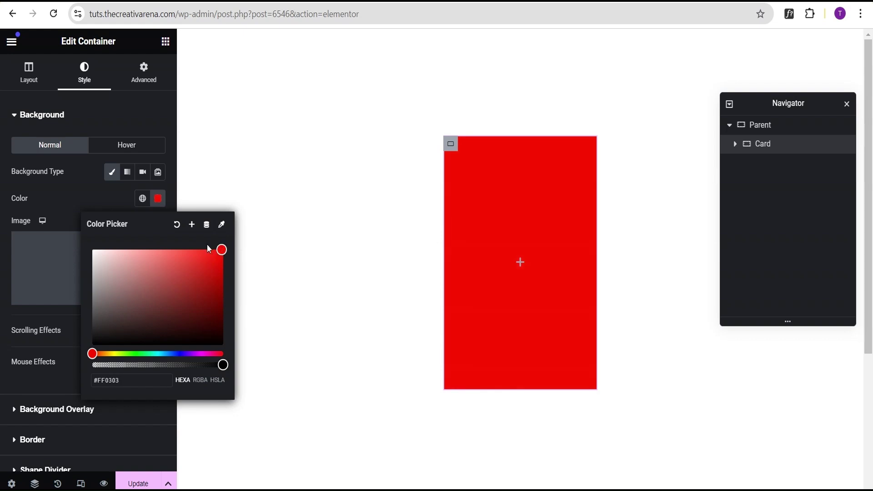
click(77, 196)
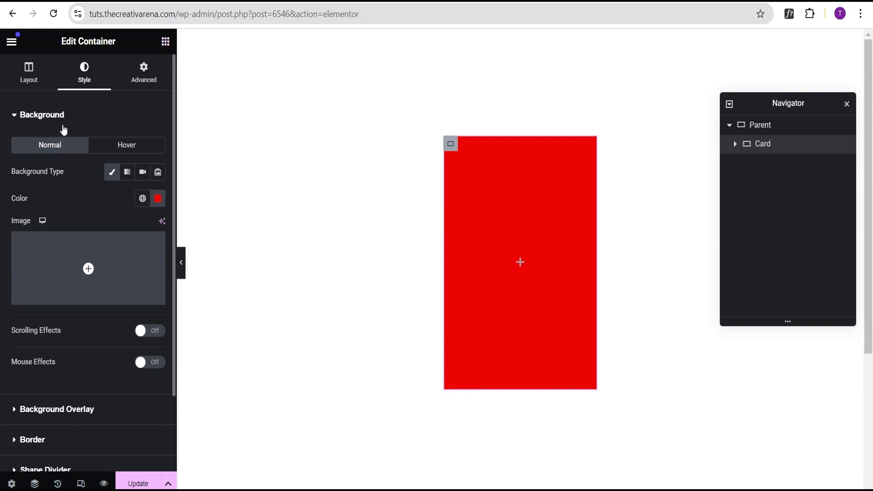
click(59, 117)
Step: Add a solid white border with widths 0/0/3/3 px (bottom and left only)
click(44, 178)
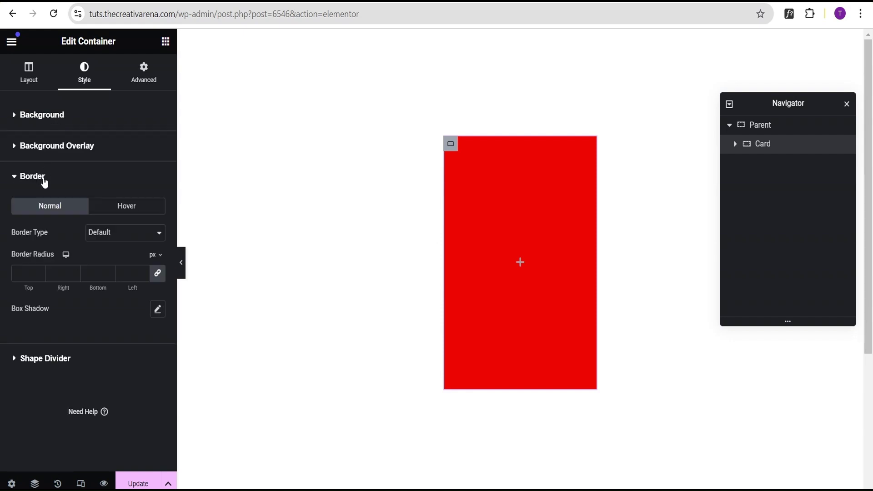
click(114, 233)
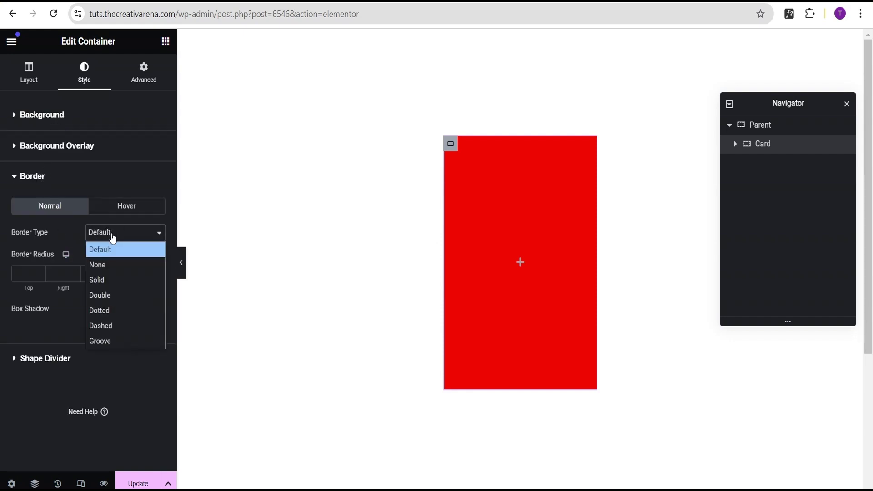
click(114, 280)
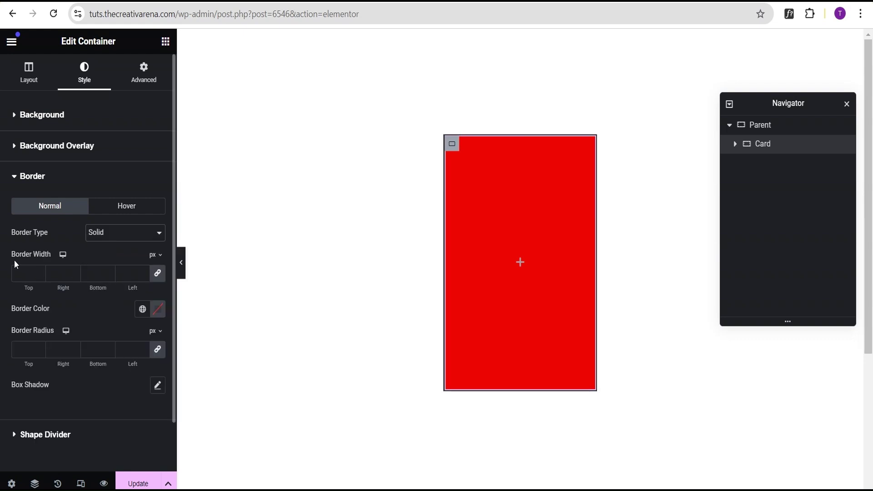
click(158, 276)
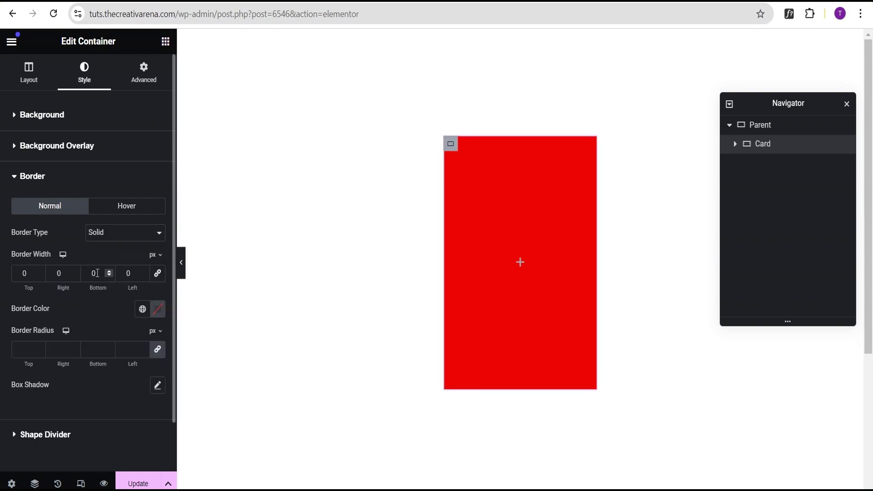
drag(96, 273, 83, 275)
text(3)
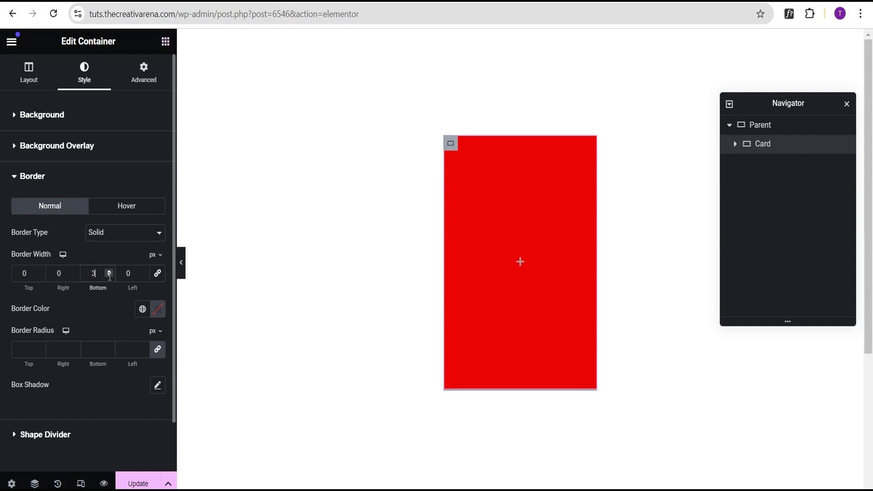
key(Tab)
text(30)
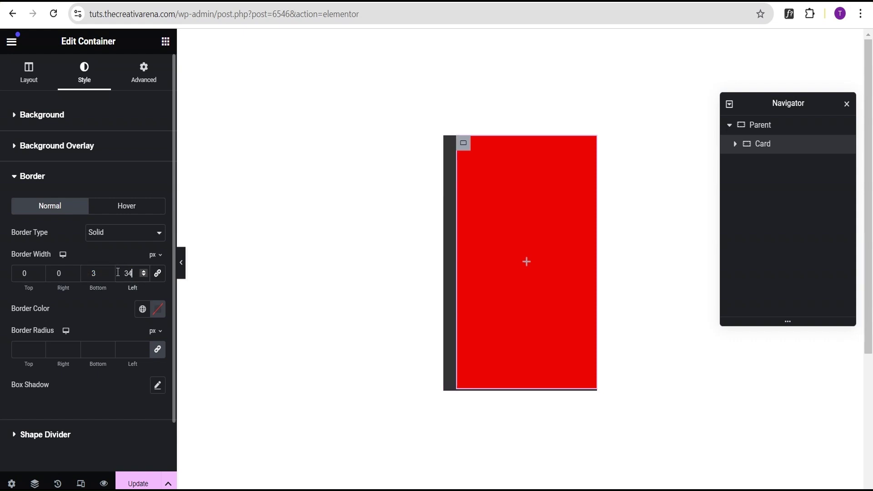
key(BackSpace)
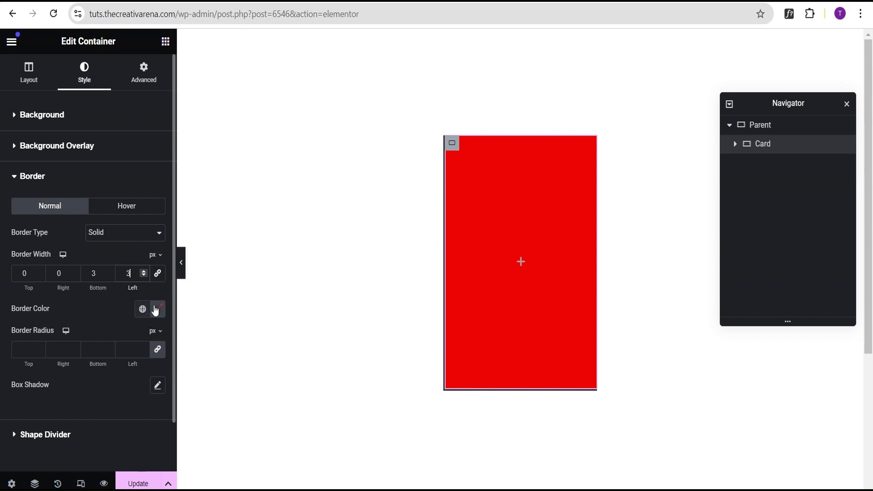
click(157, 309)
drag(157, 239, 82, 142)
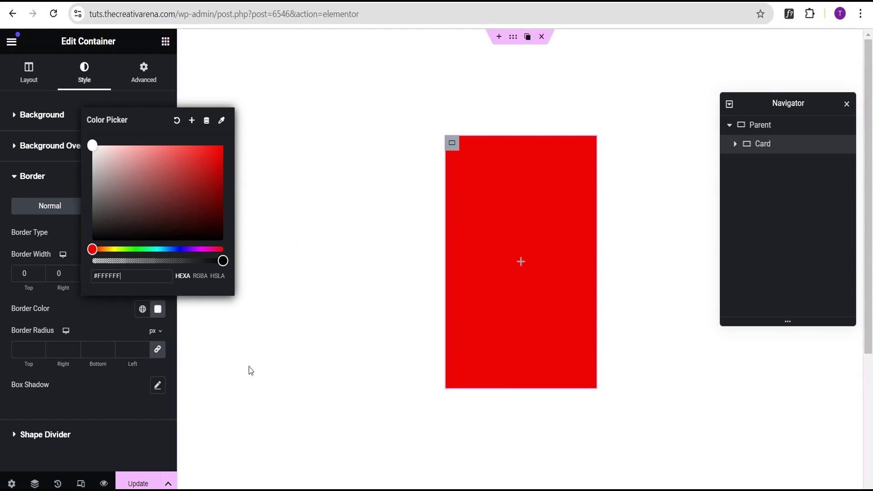
click(91, 314)
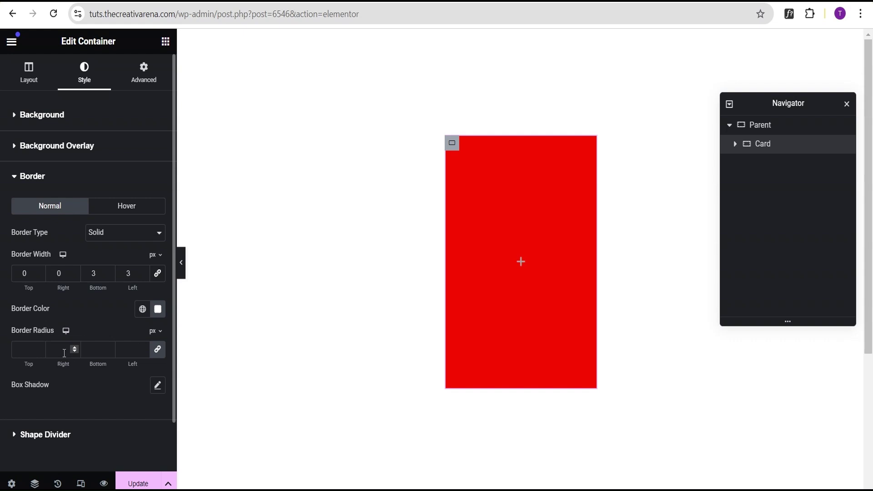
Step: Round the Card's corners to 20 px, leaving the bottom-left corner square
click(30, 352)
text(20)
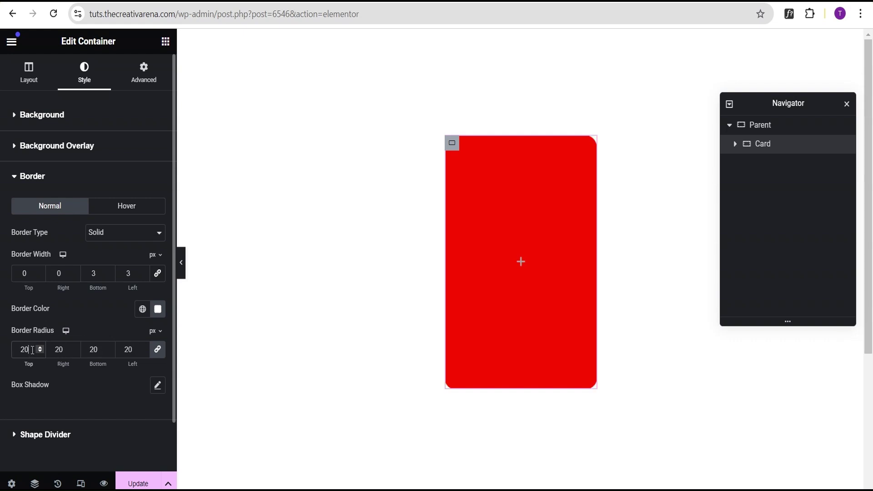
click(158, 349)
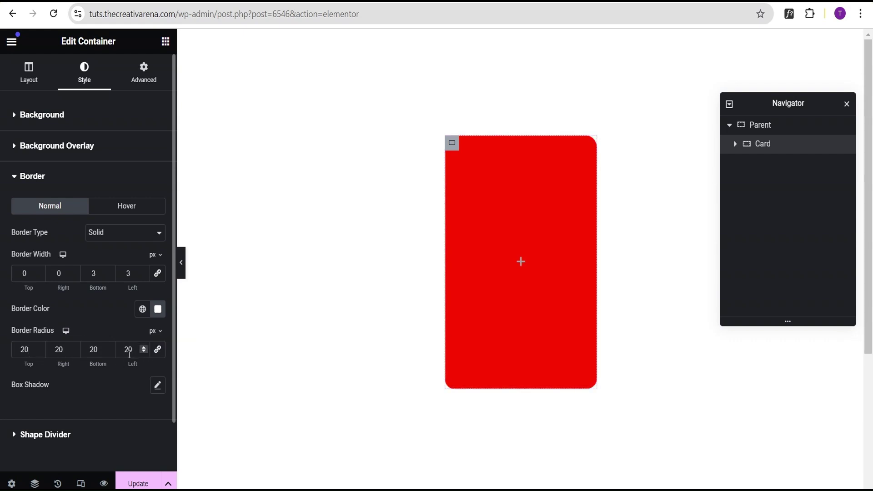
click(128, 349)
key(BackSpace)
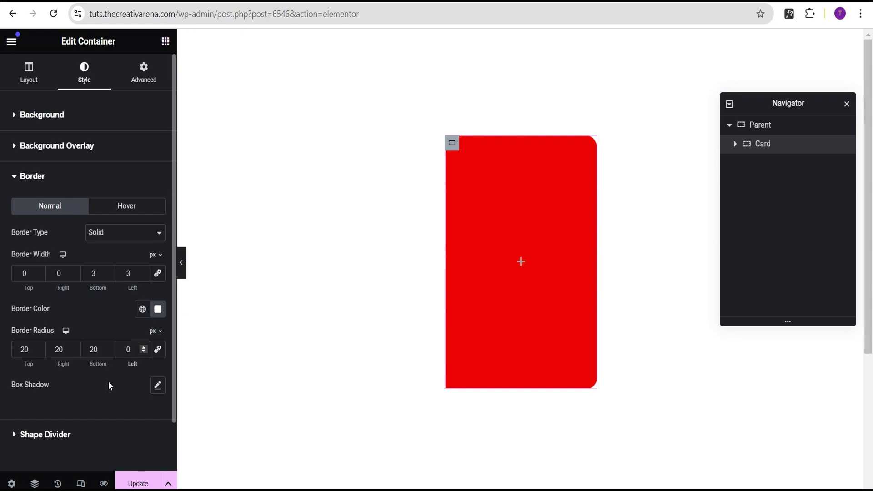
click(182, 270)
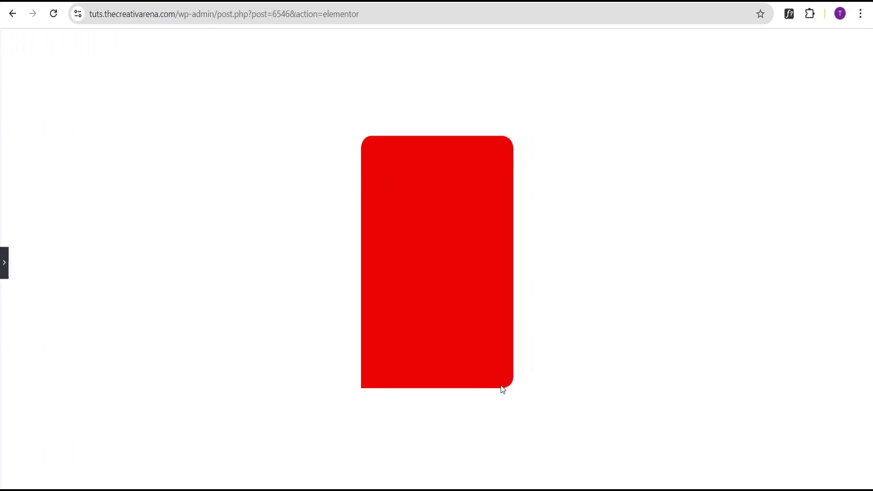
Step: Add a box shadow to the Card in fully opaque black rgba(0,0,0,1)
click(4, 263)
scroll(68, 341, down, 1)
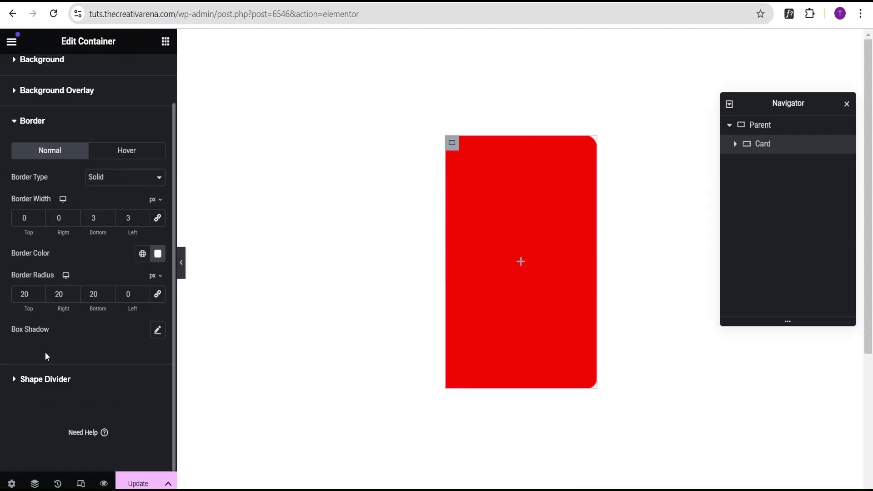
click(157, 331)
scroll(147, 345, down, 1)
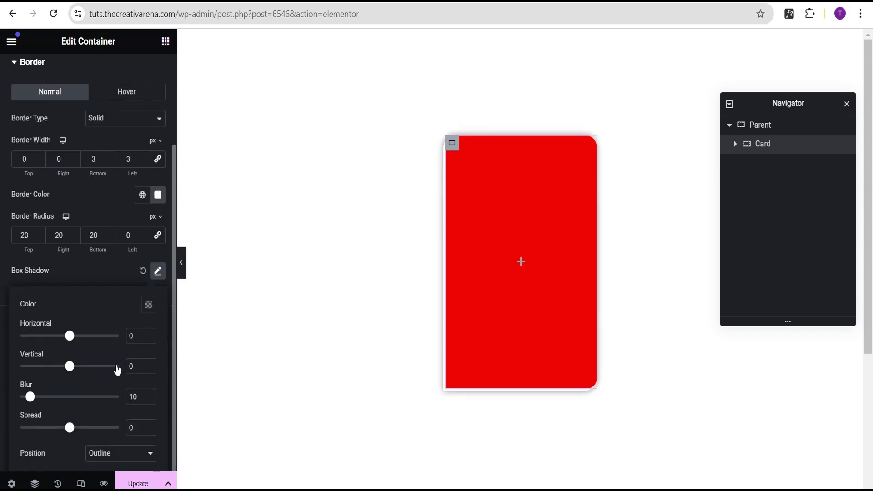
click(149, 304)
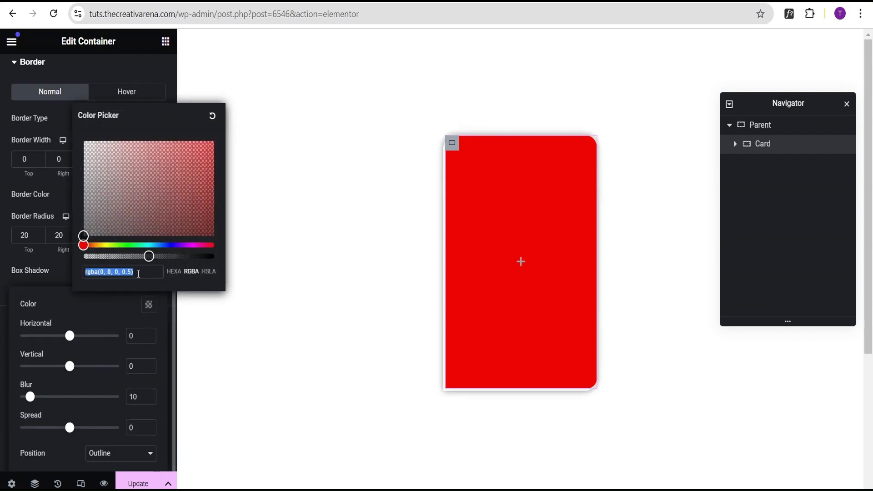
drag(153, 257, 217, 258)
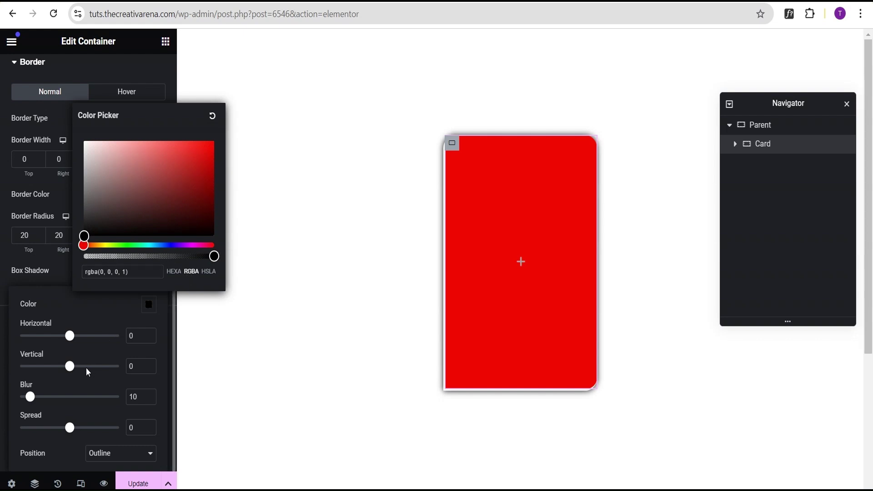
click(132, 397)
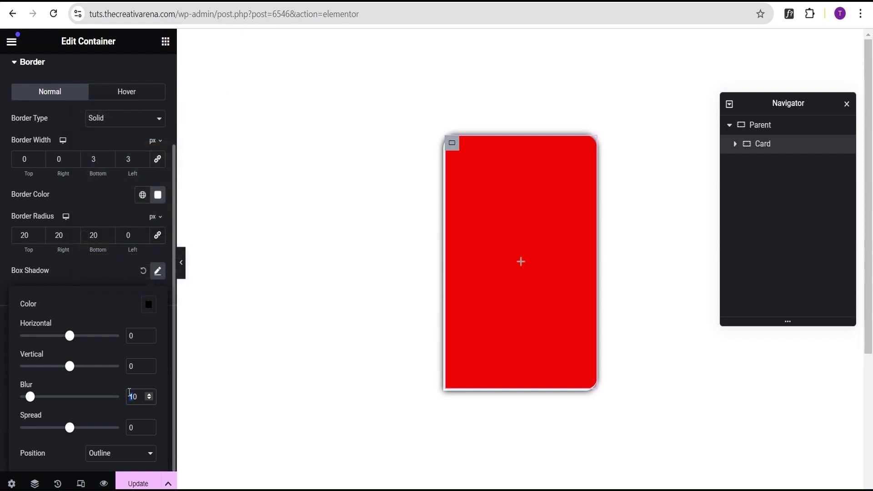
Step: Set the shadow blur to 0, horizontal offset -20 and vertical offset 20, then preview
key(Delete)
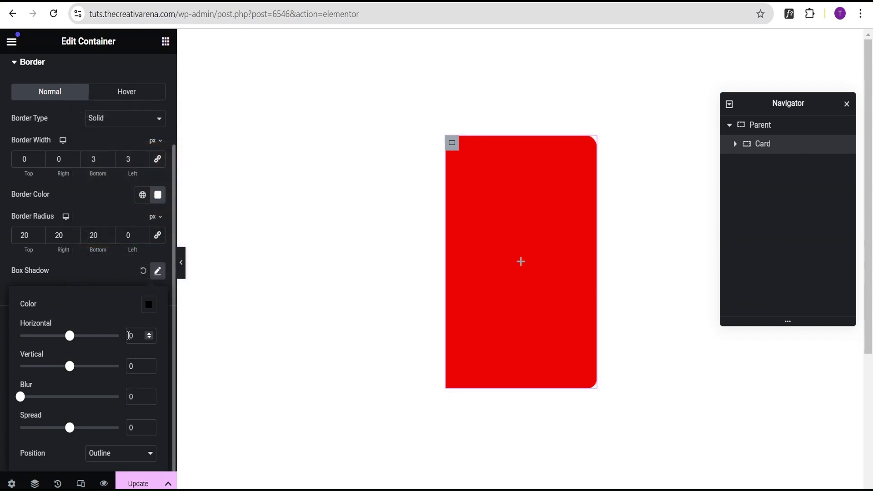
click(128, 335)
text(-2)
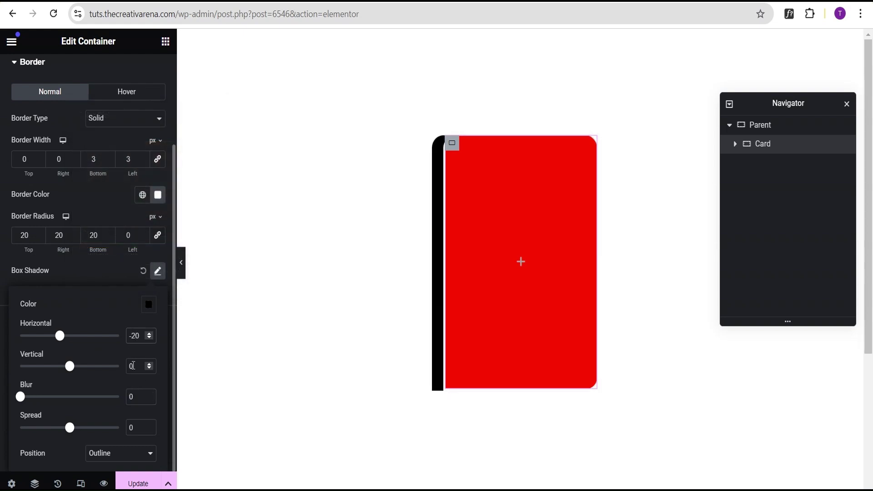
click(128, 367)
text(2)
click(182, 265)
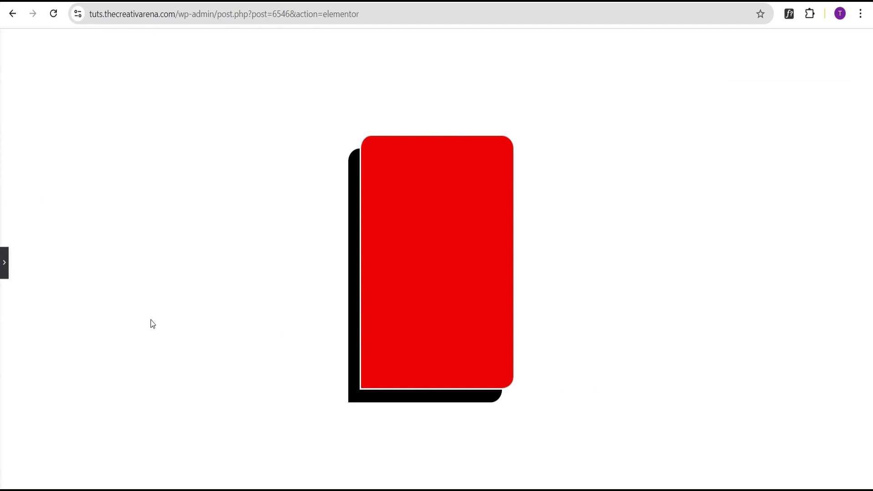
click(4, 263)
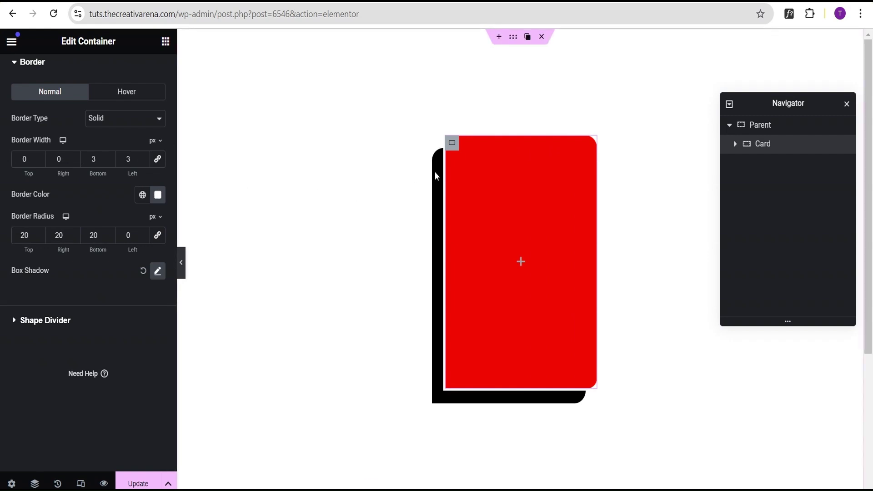
click(182, 271)
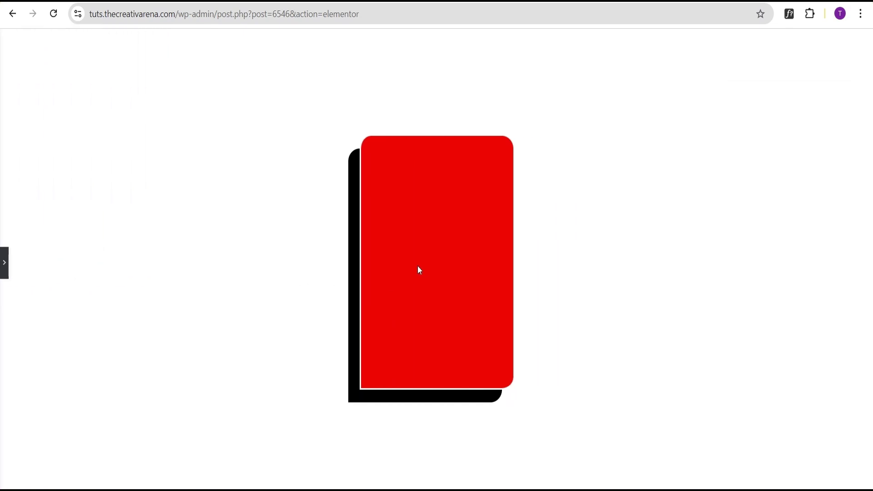
click(4, 262)
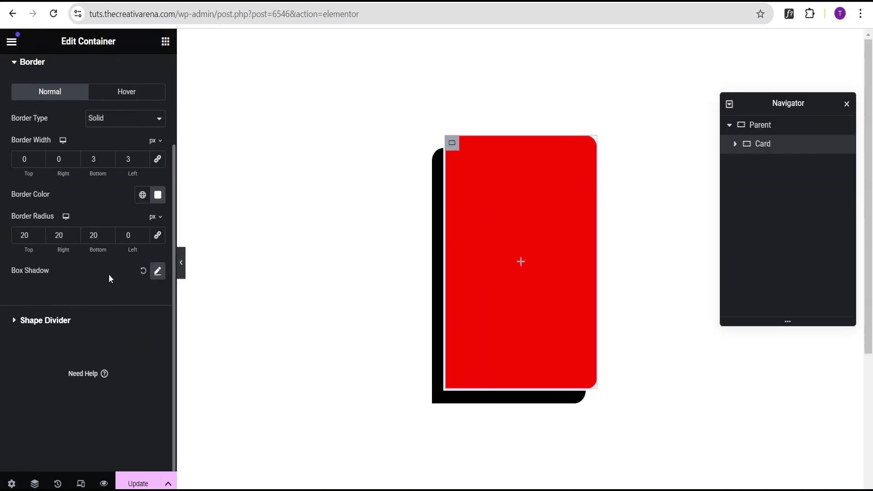
Step: Apply a -10 Skew X transform under the Card's Advanced settings and preview it
scroll(77, 272, up, 3)
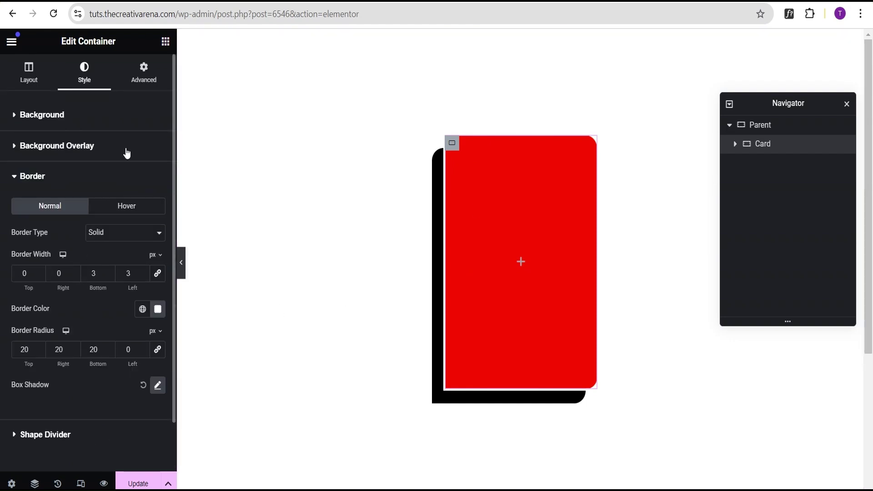
click(146, 76)
click(76, 117)
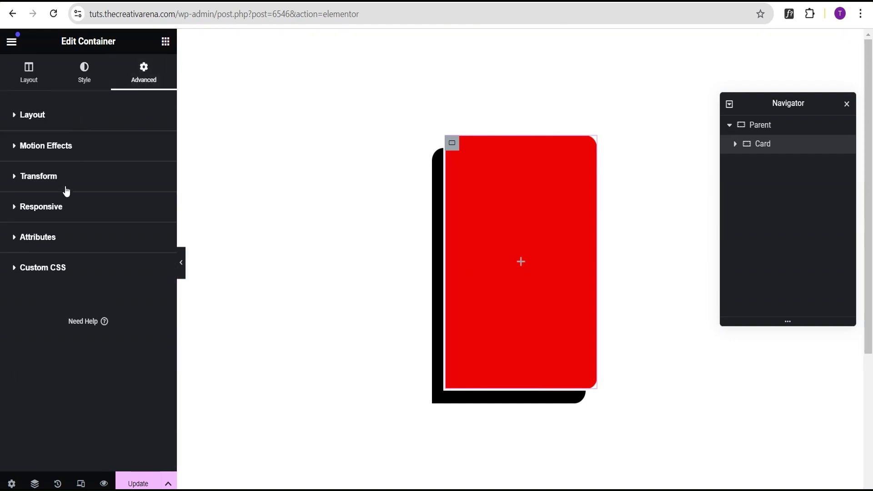
click(52, 182)
scroll(64, 279, down, 3)
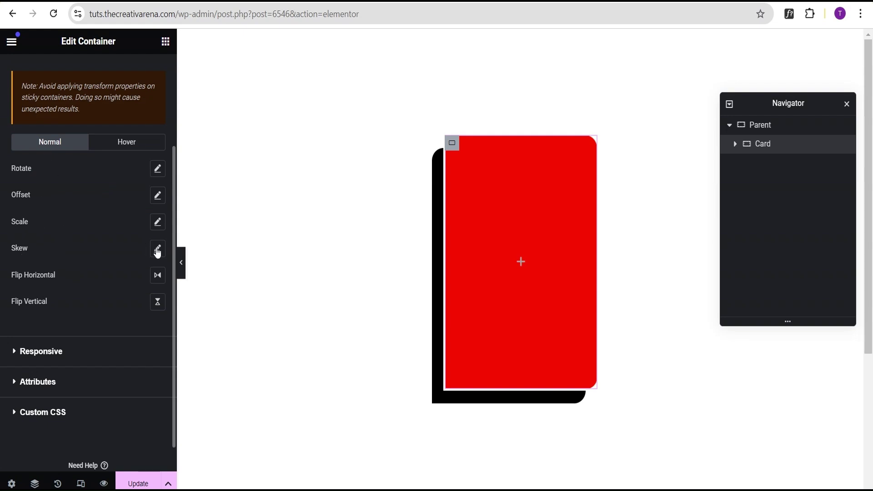
click(157, 248)
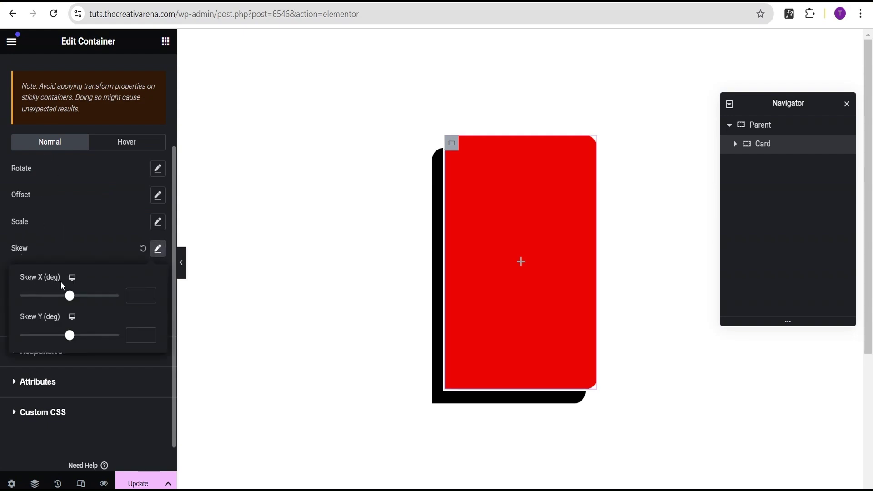
click(138, 296)
text(-10)
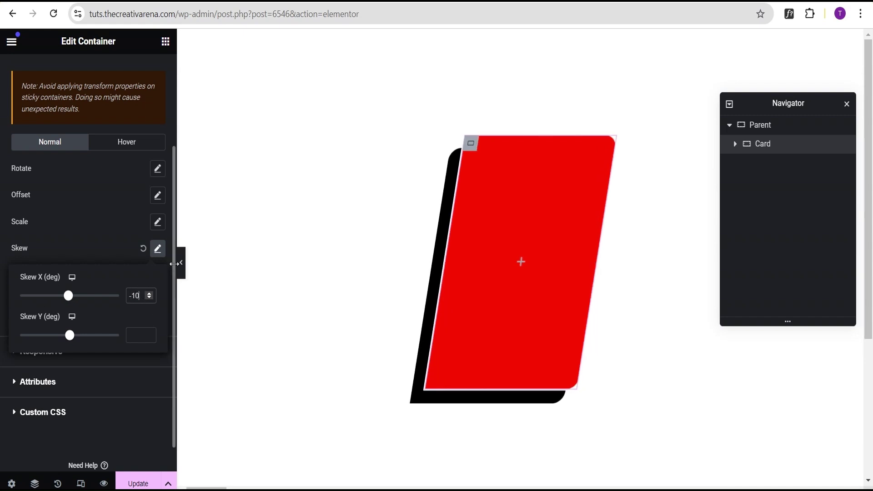
click(181, 263)
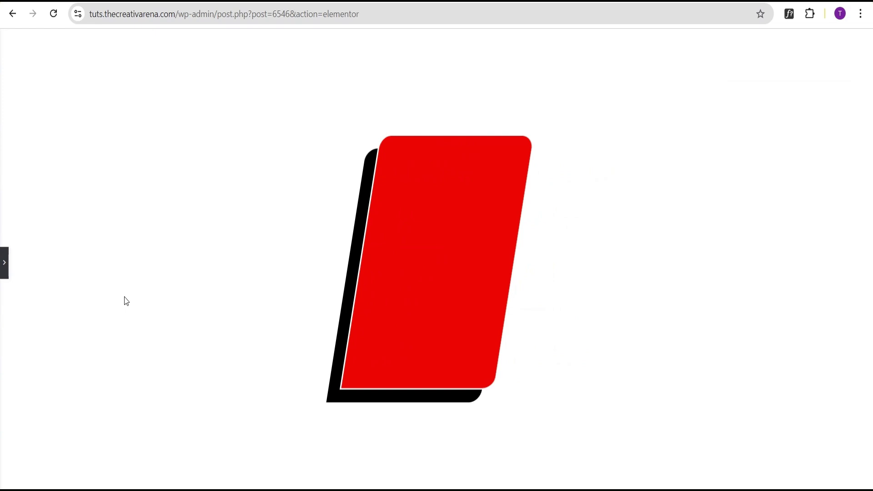
click(4, 269)
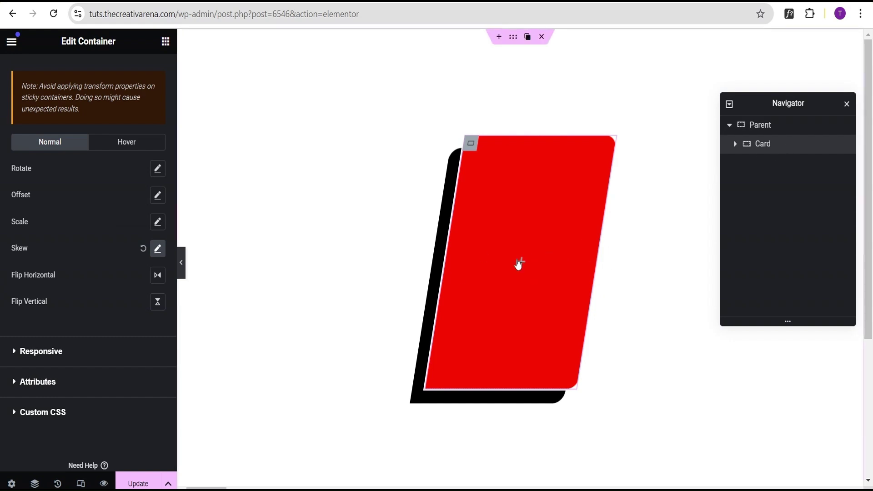
Step: Add an Image widget to the Card using the man-with-glasses photo from the Media Library
click(521, 261)
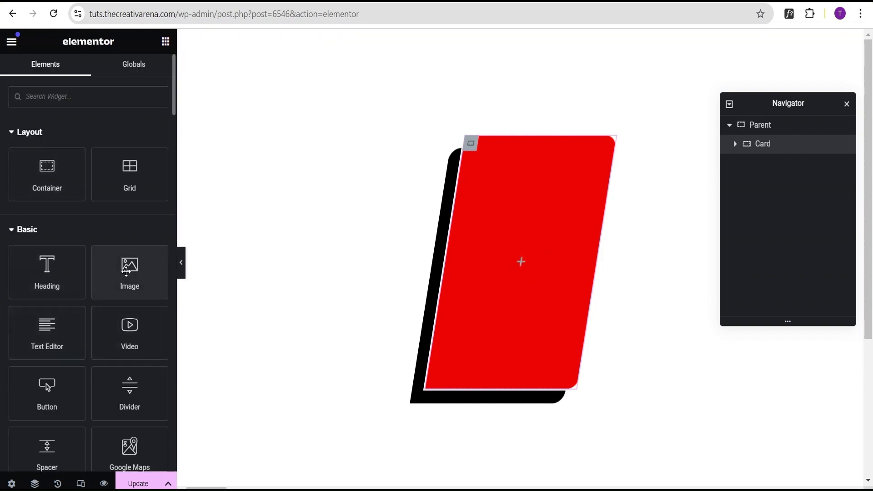
drag(130, 272, 530, 249)
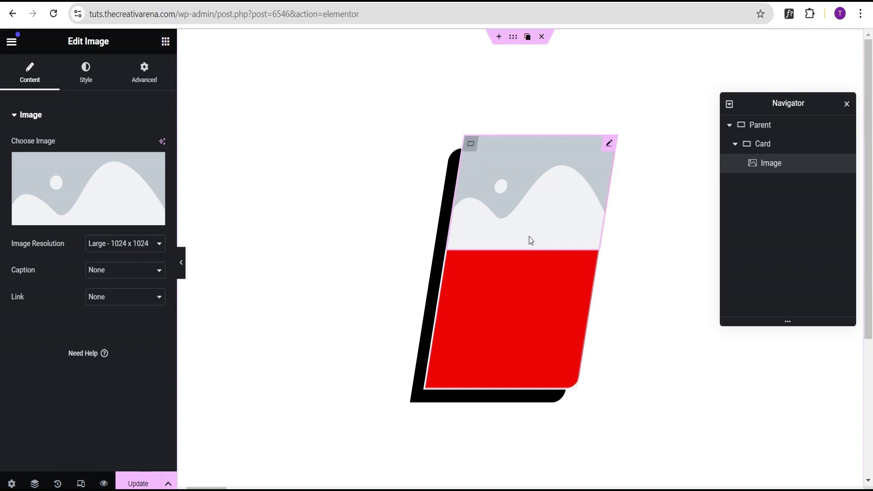
click(84, 177)
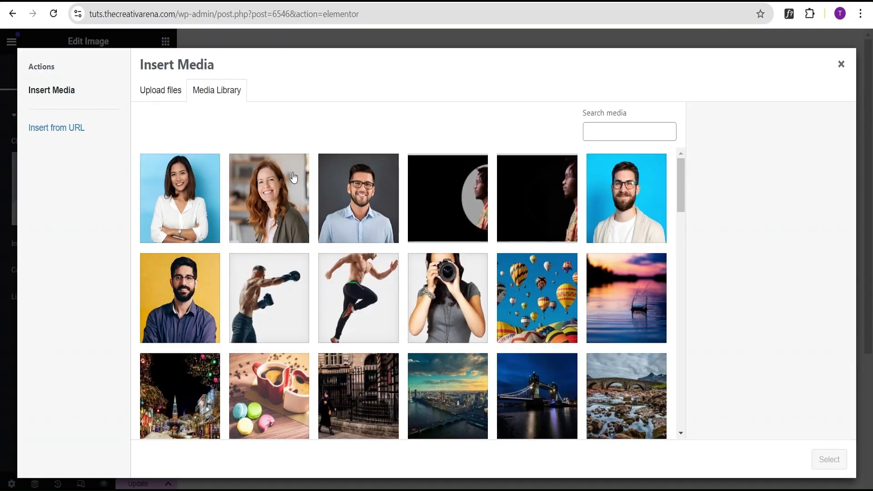
click(350, 196)
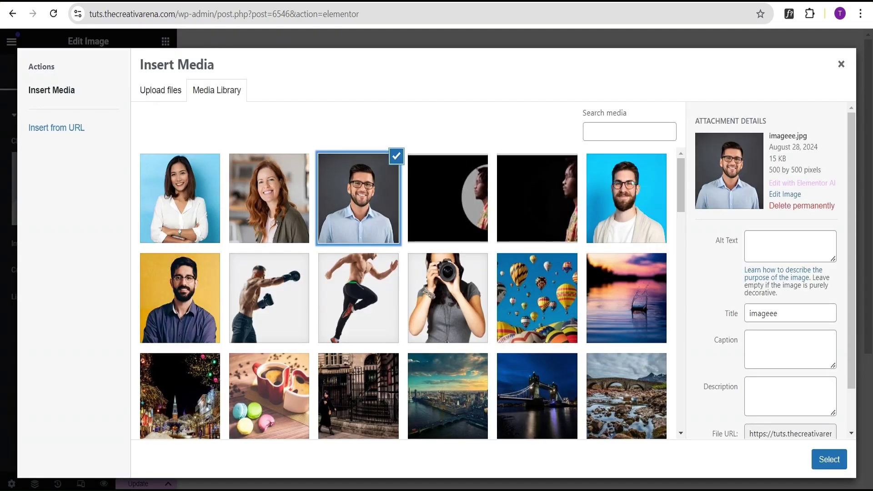
click(828, 459)
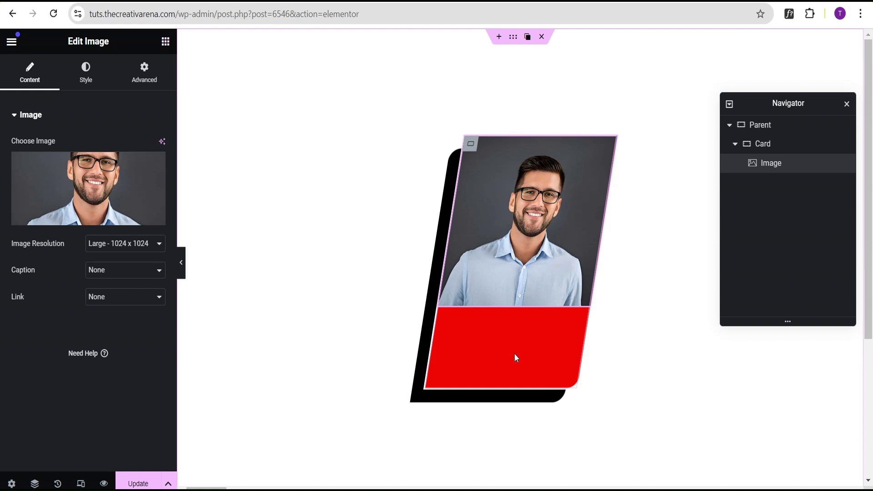
Step: Set the image to 800 px width, 400 px height and Cover object fit
click(85, 81)
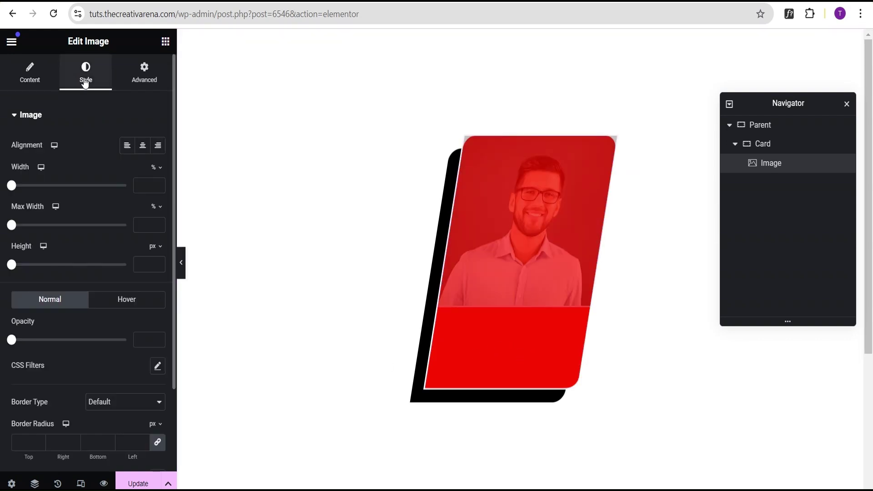
click(159, 169)
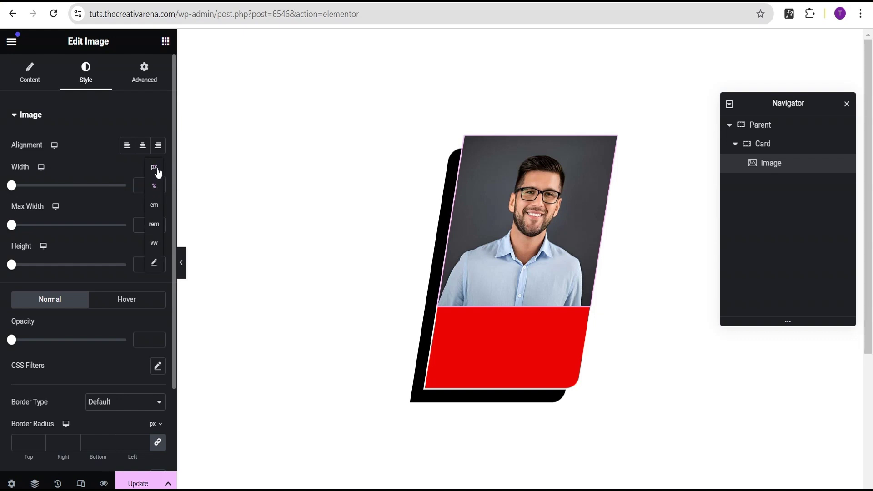
click(154, 168)
click(148, 188)
text(800)
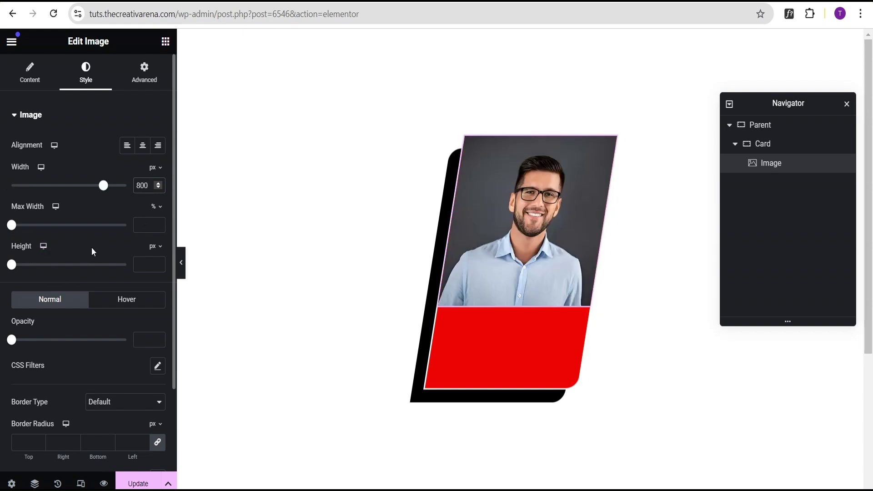
click(145, 266)
text(400)
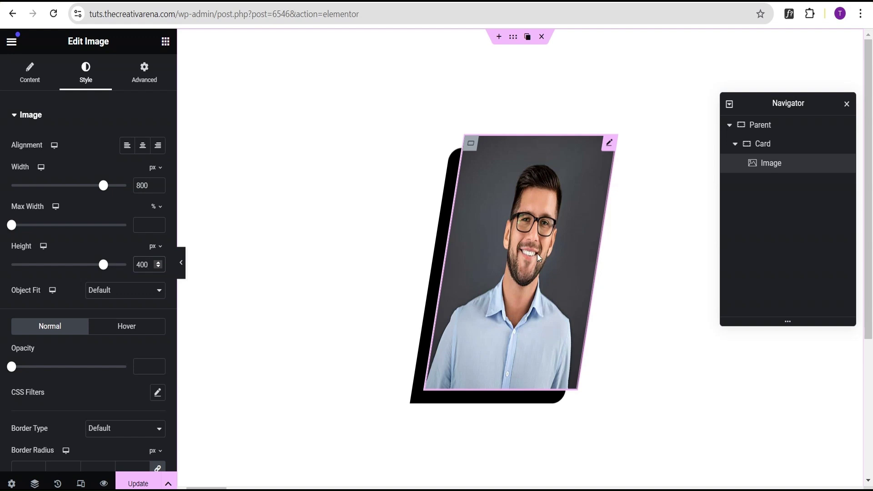
click(114, 294)
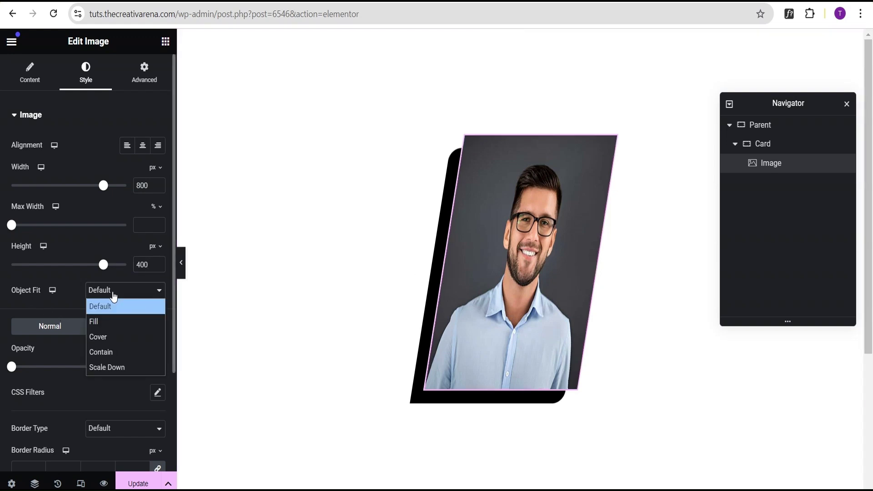
click(116, 337)
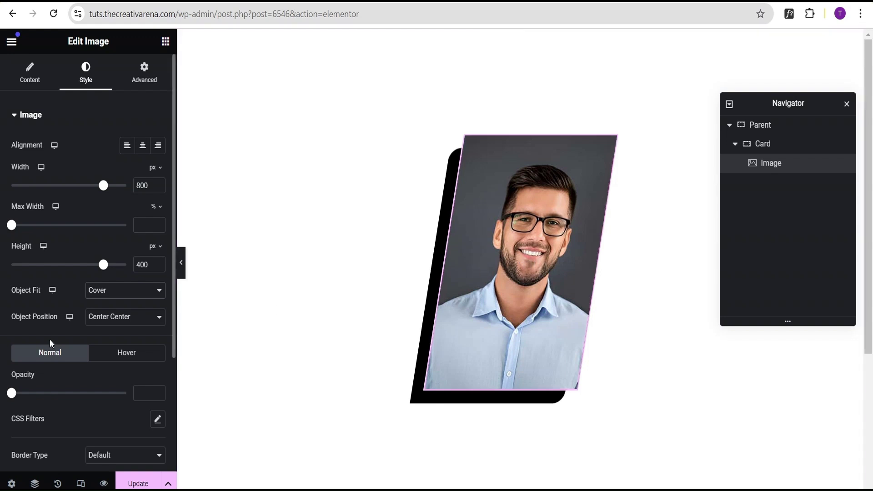
Step: Give the image a Skew X transform of 10 degrees
click(144, 81)
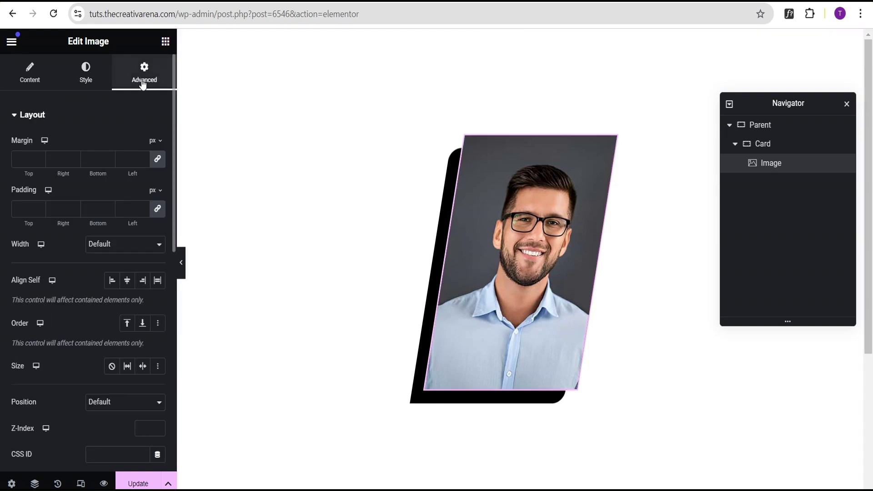
scroll(100, 128, down, 10)
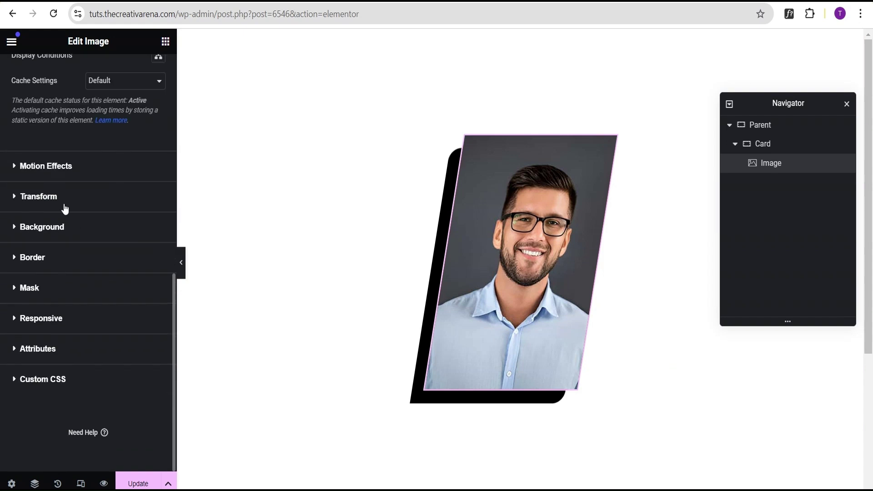
click(64, 197)
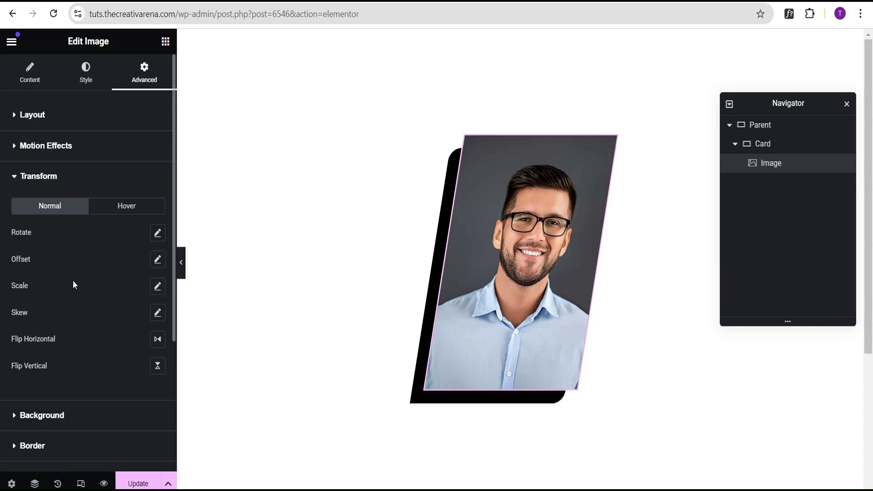
click(158, 313)
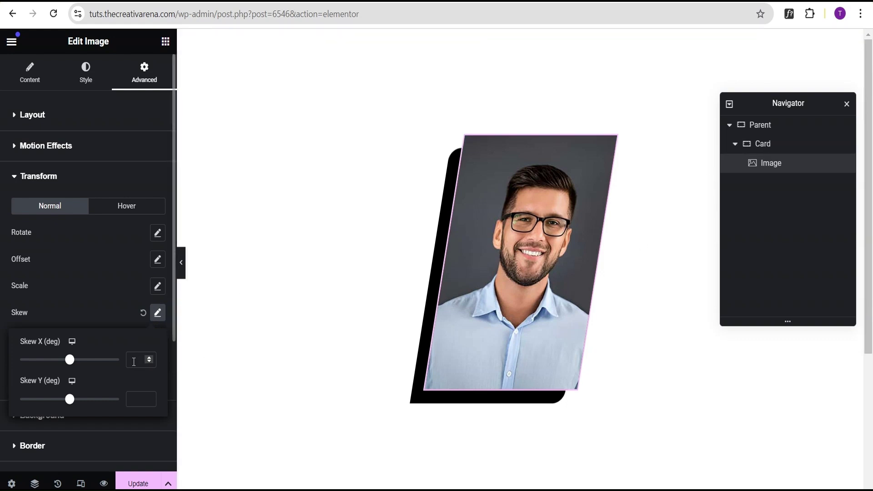
click(128, 359)
text(10)
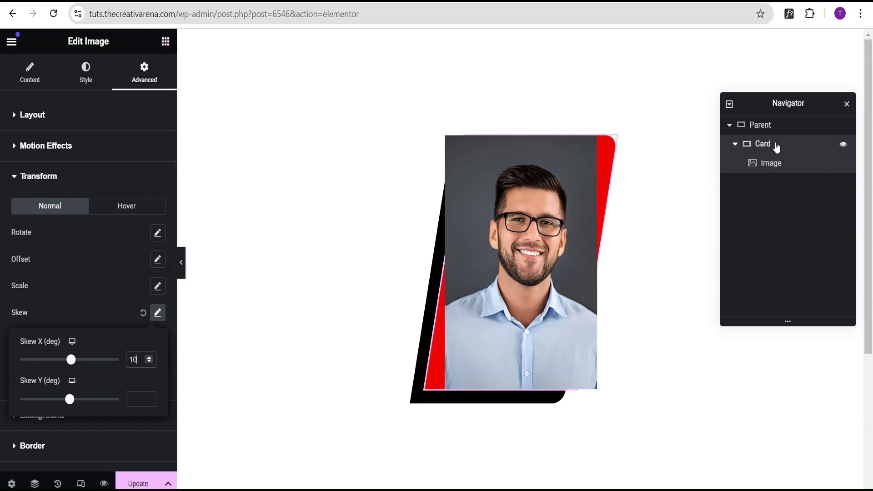
Step: Verify the Card's -10 skew against the photo's 10 skew, then preview the upright photo
click(776, 147)
click(129, 122)
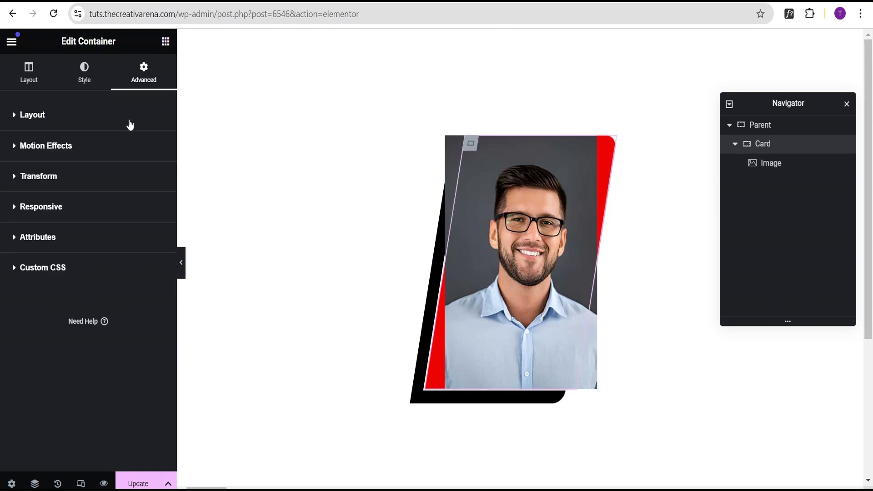
click(121, 182)
click(157, 375)
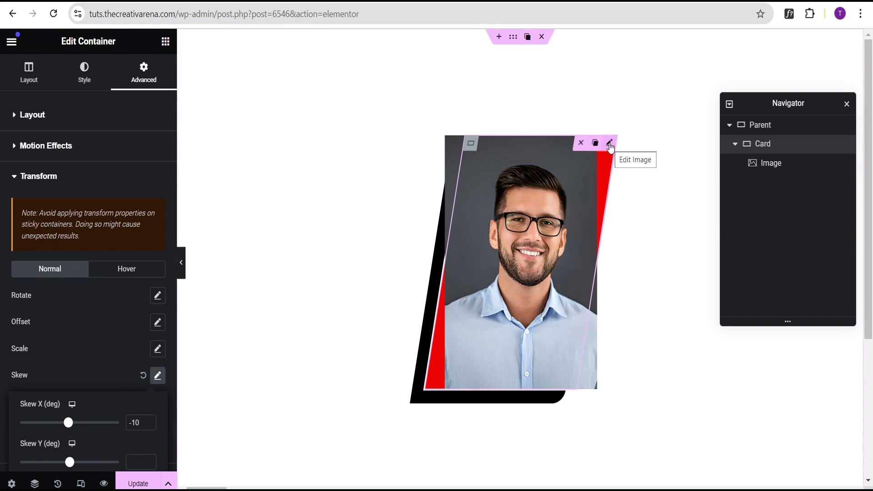
click(610, 144)
scroll(123, 272, down, 8)
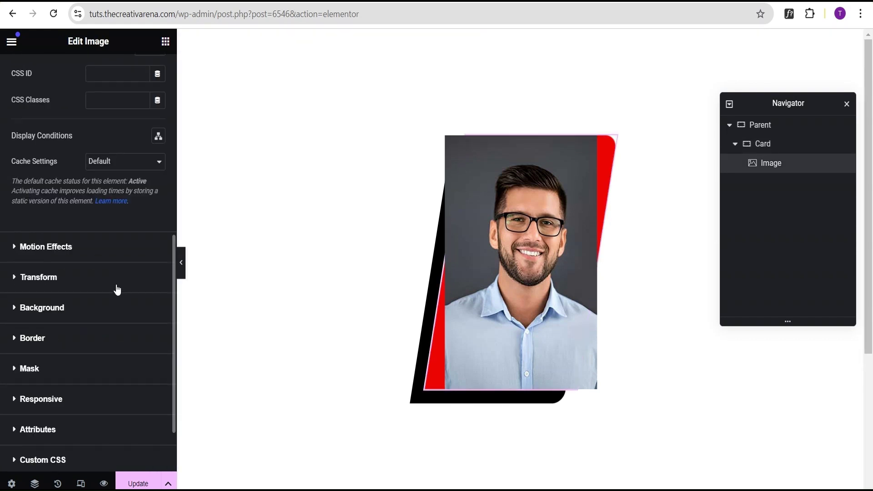
click(109, 279)
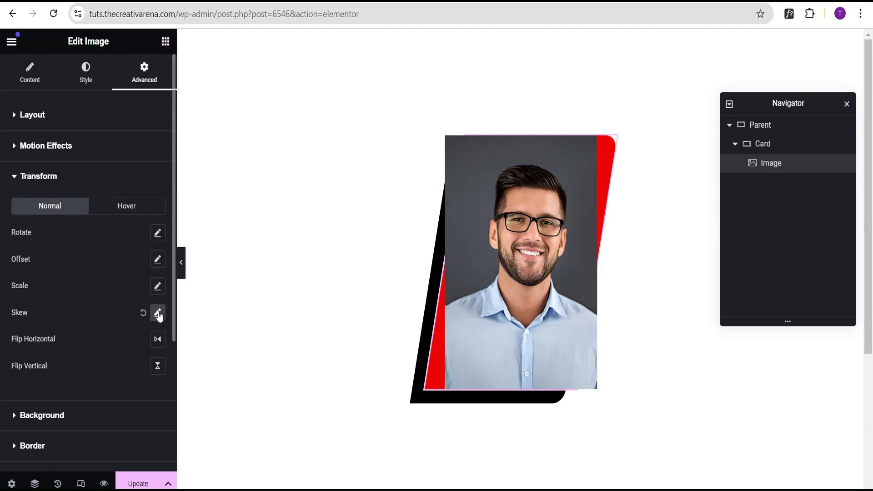
click(157, 312)
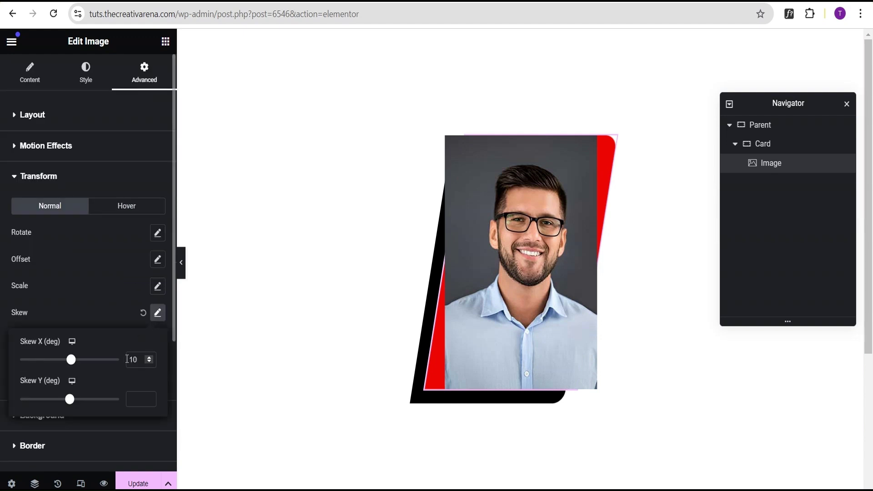
click(123, 307)
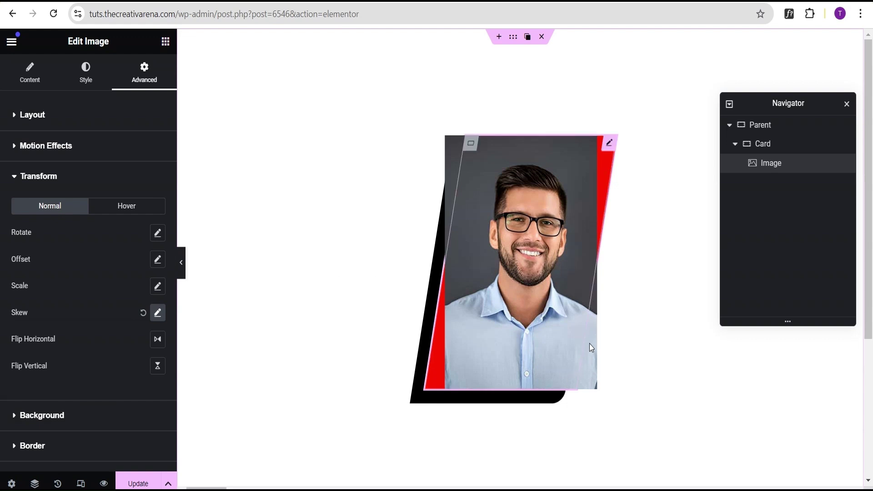
click(181, 263)
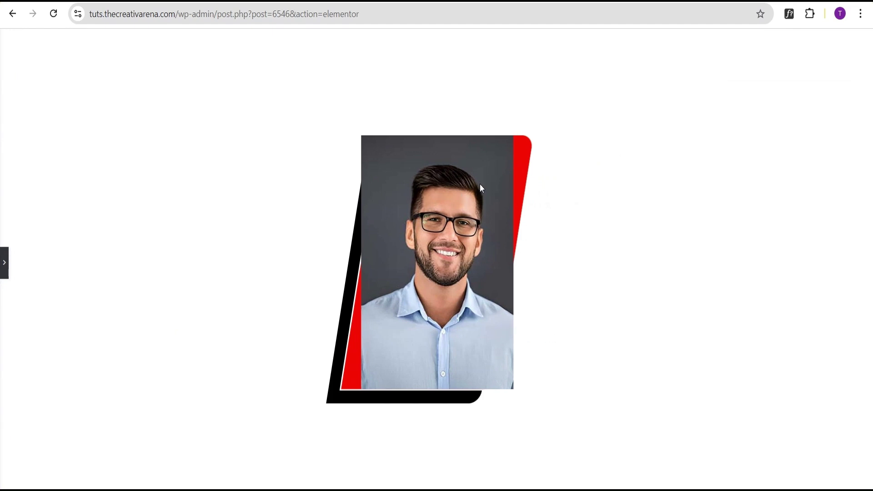
click(3, 263)
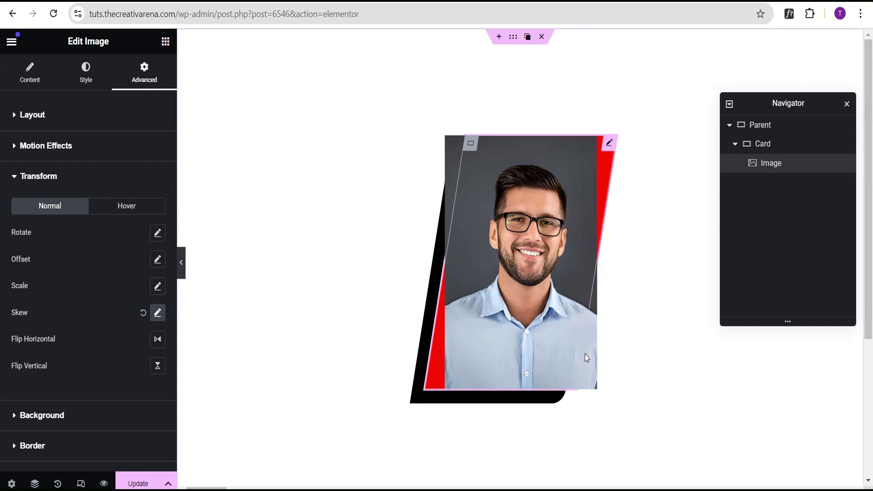
Step: Set the Card container's Overflow to Hidden under Layout > Additional Options
click(782, 148)
click(26, 78)
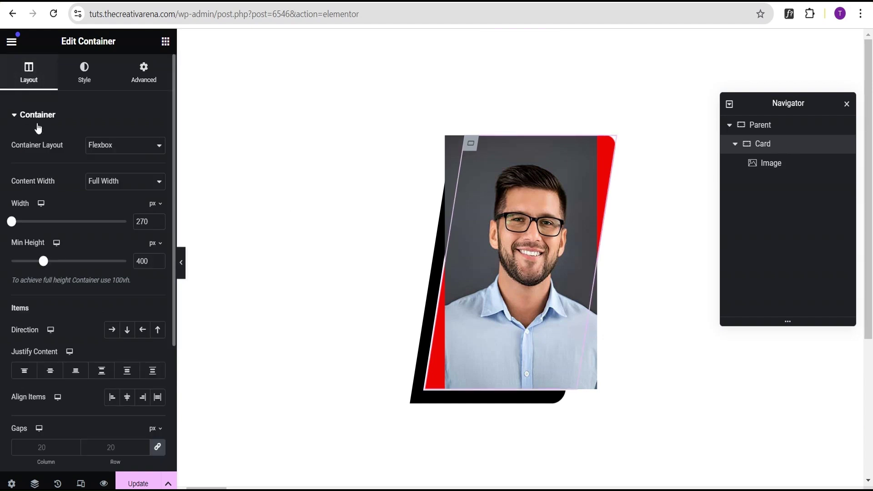
click(31, 116)
click(29, 149)
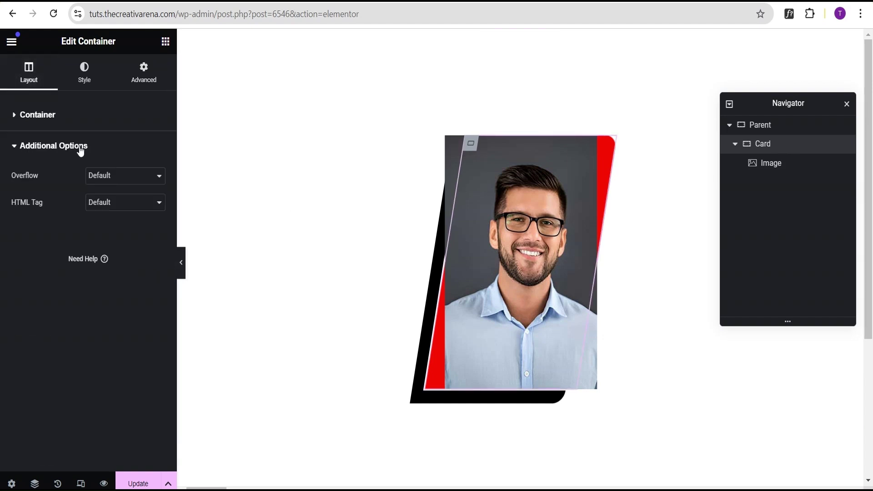
click(103, 175)
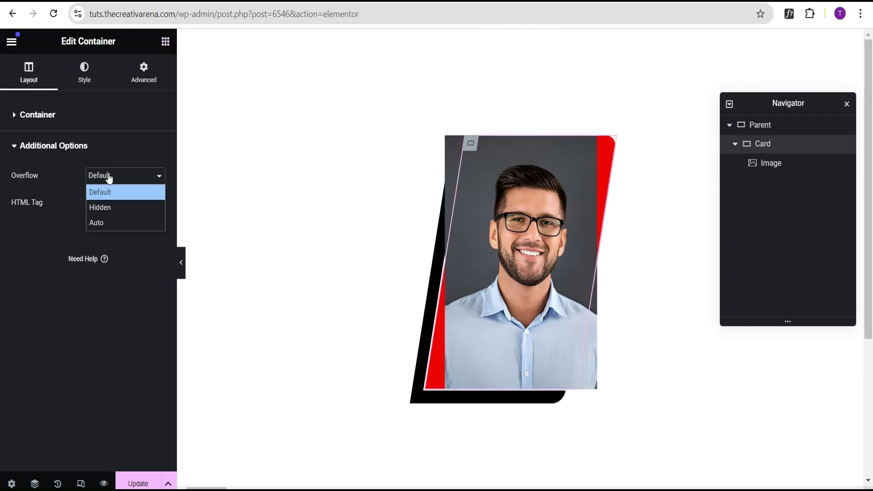
click(107, 207)
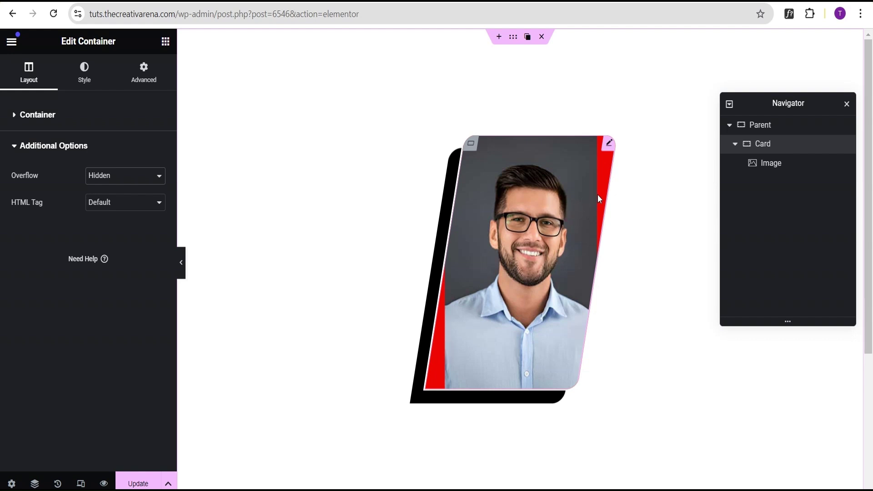
Step: Unlink the photo's margin and set its left and right margins to -50 px
click(611, 145)
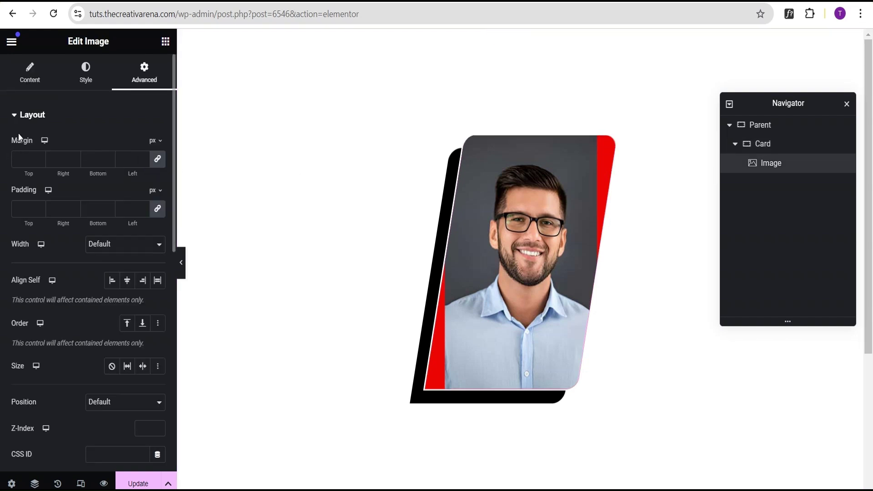
click(158, 161)
click(143, 162)
click(143, 162)
click(143, 161)
click(143, 162)
click(144, 161)
text(0)
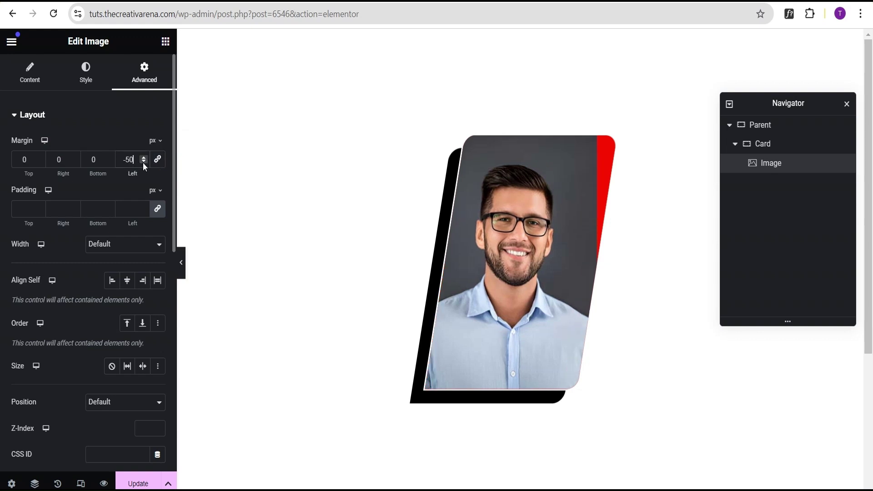
click(74, 162)
click(75, 162)
click(74, 162)
click(74, 162)
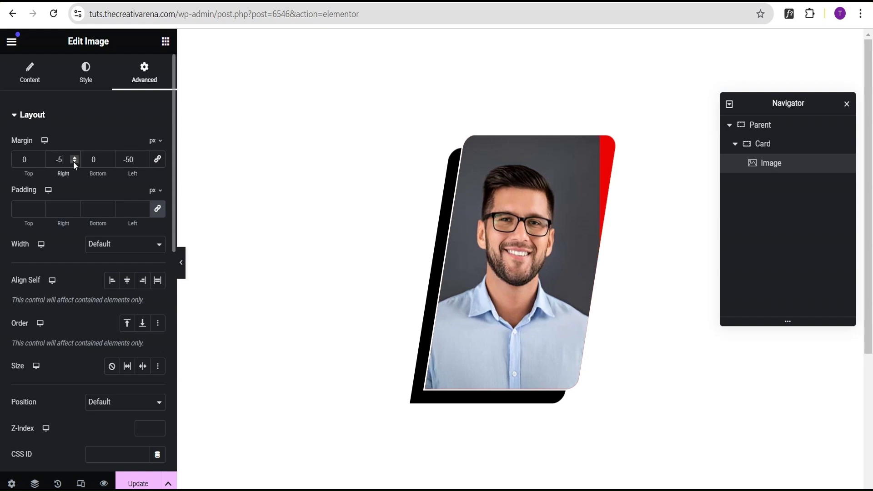
key(BackSpace)
text(50)
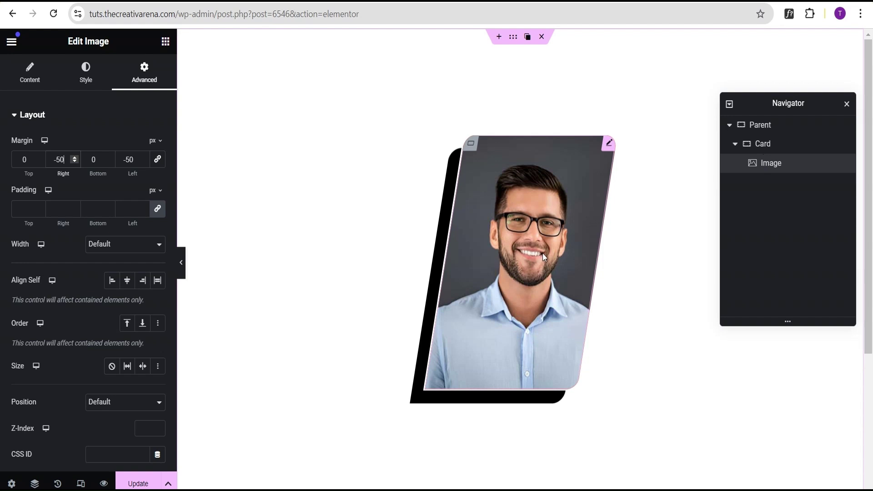
Step: Make the photo absolutely positioned and clear both offset fields
scroll(101, 182, down, 3)
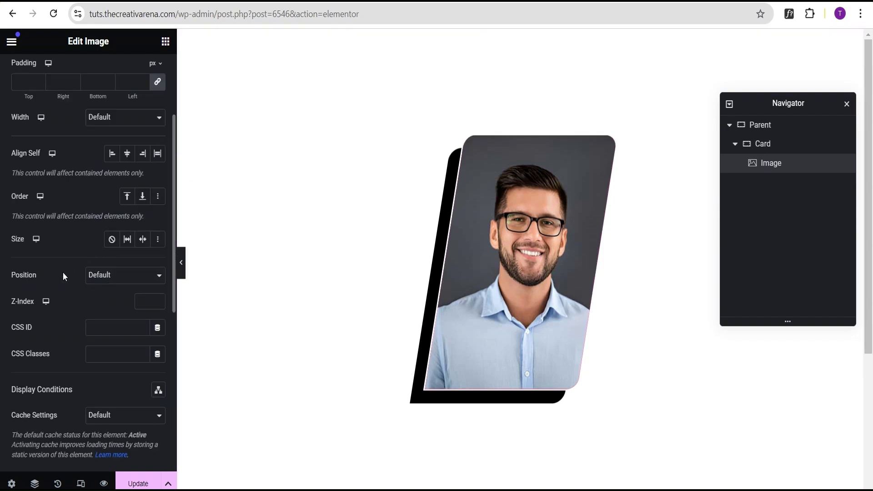
click(118, 276)
click(117, 306)
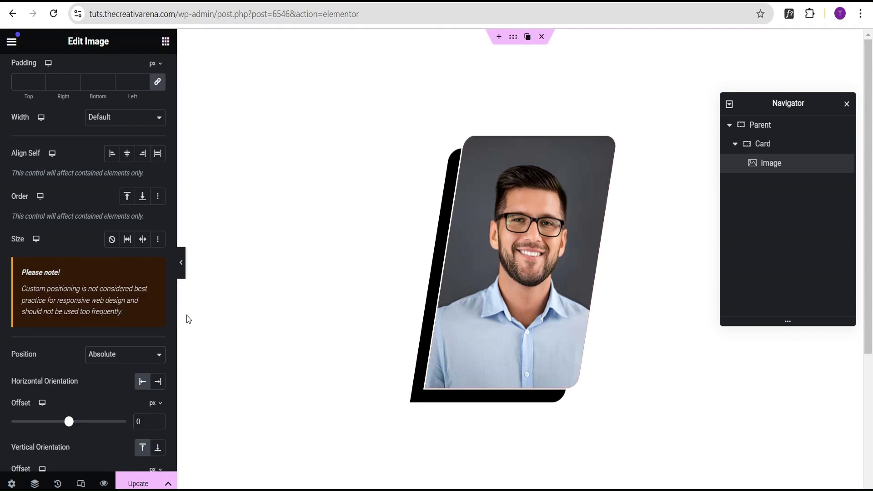
scroll(147, 296, down, 3)
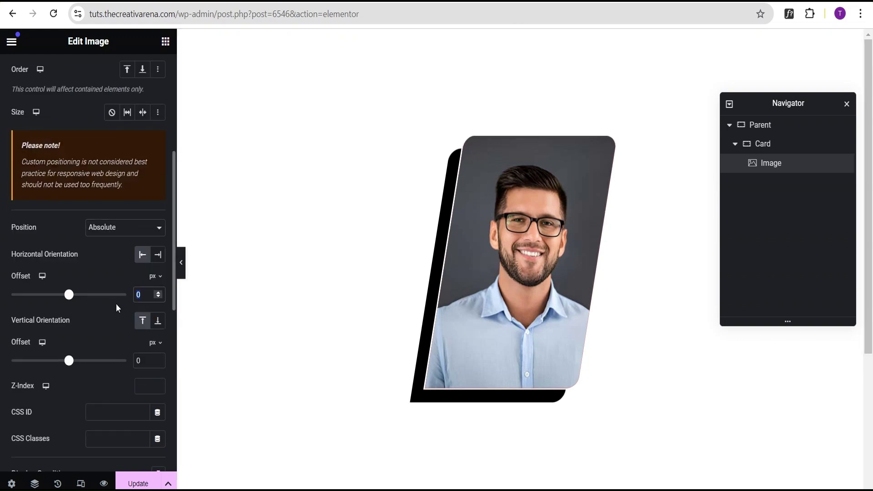
key(BackSpace)
click(145, 360)
key(BackSpace)
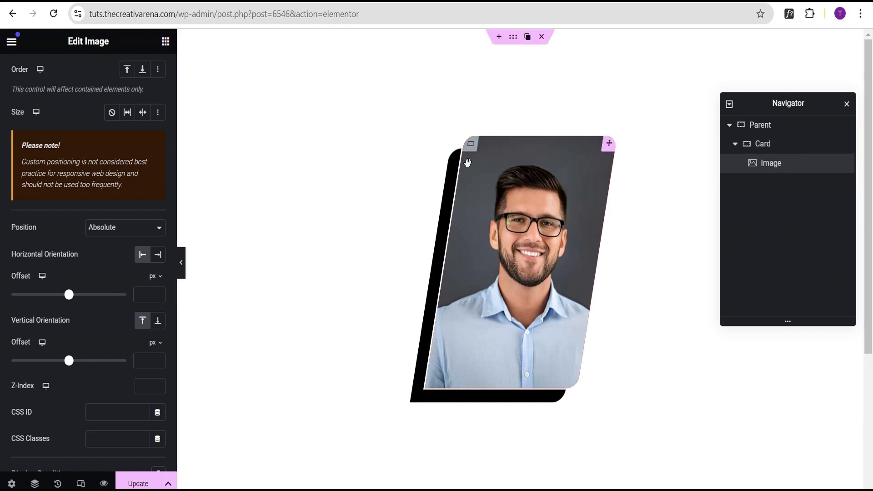
click(166, 42)
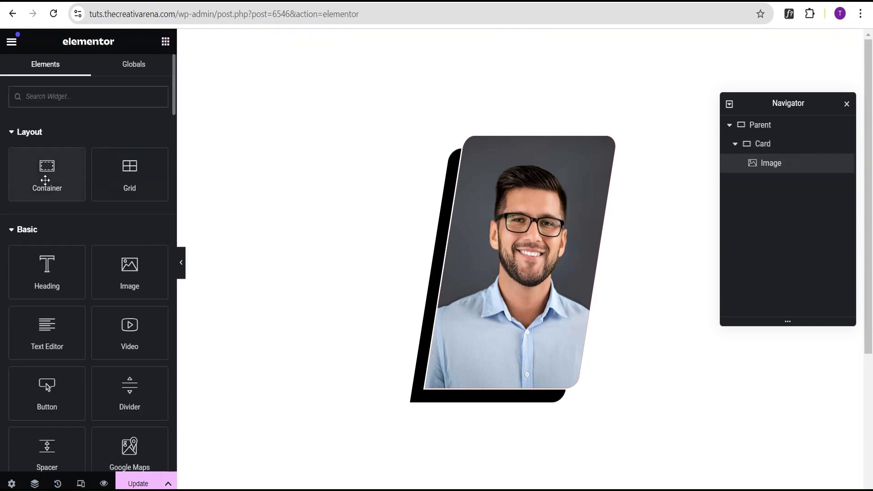
Step: Add a new container inside Card below the Image and rename it 'Inner'
drag(43, 180, 518, 249)
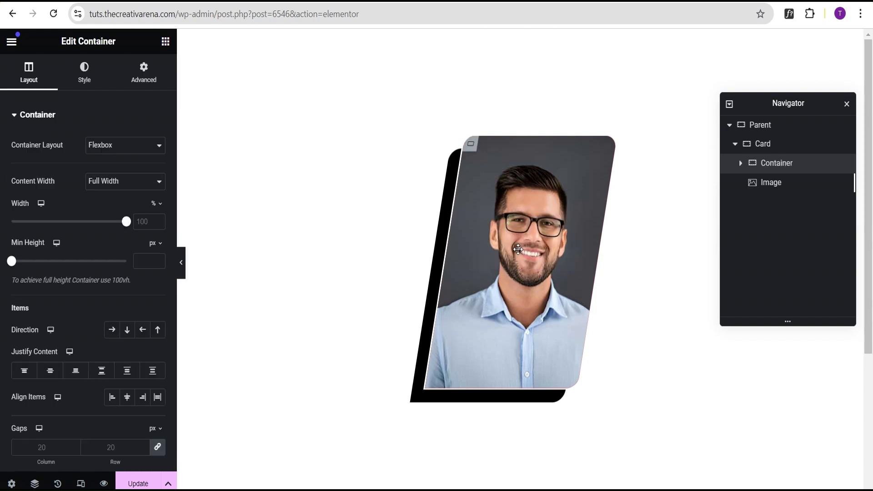
drag(778, 163, 776, 189)
double_click(775, 186)
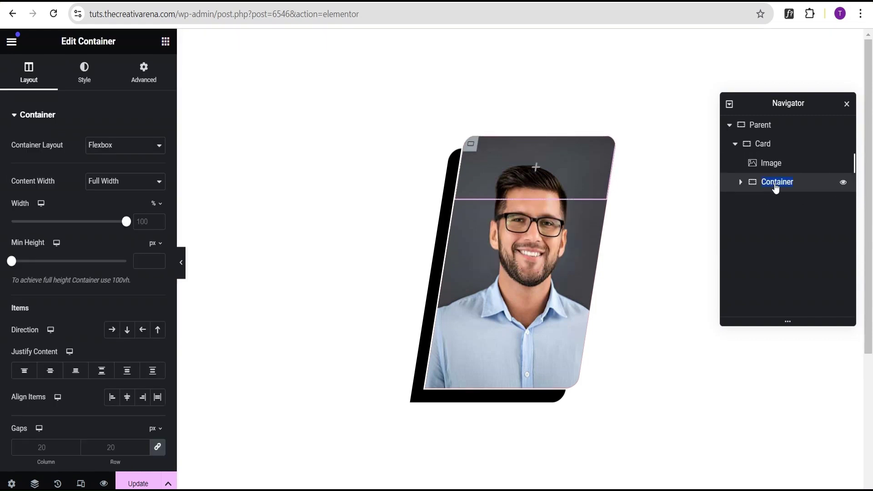
key(BackSpace)
text(Inner)
key(Return)
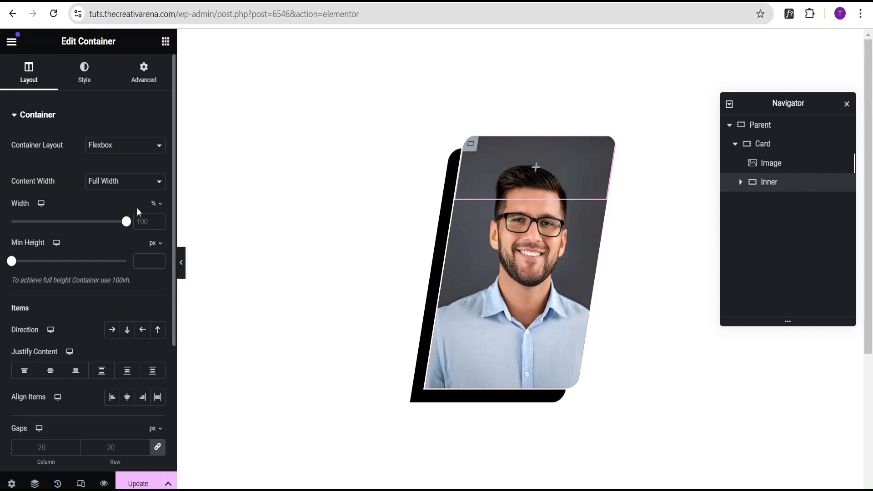
Step: Set Inner's width to 800 px and its minimum height to 600
click(155, 203)
click(155, 205)
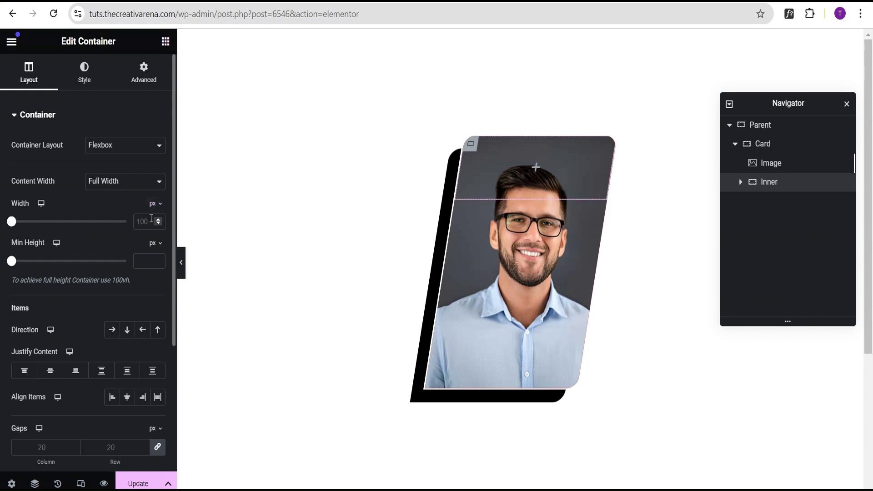
click(146, 222)
text(800)
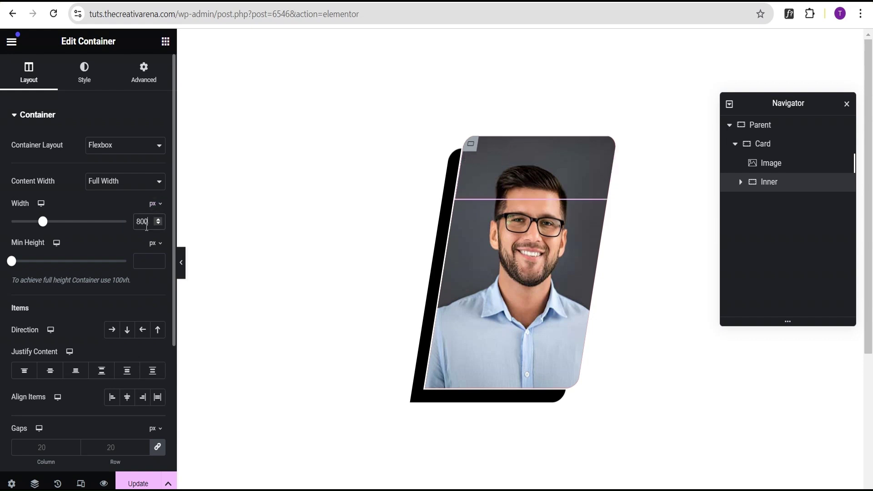
click(767, 166)
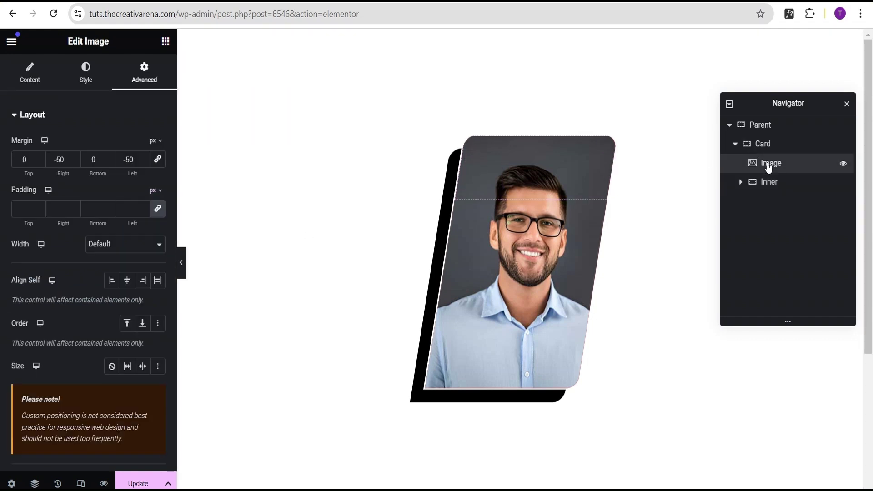
click(82, 81)
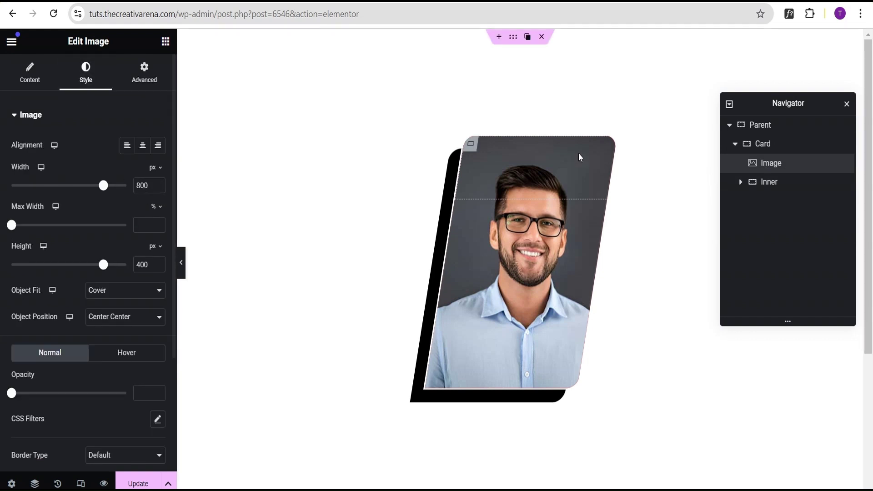
click(771, 184)
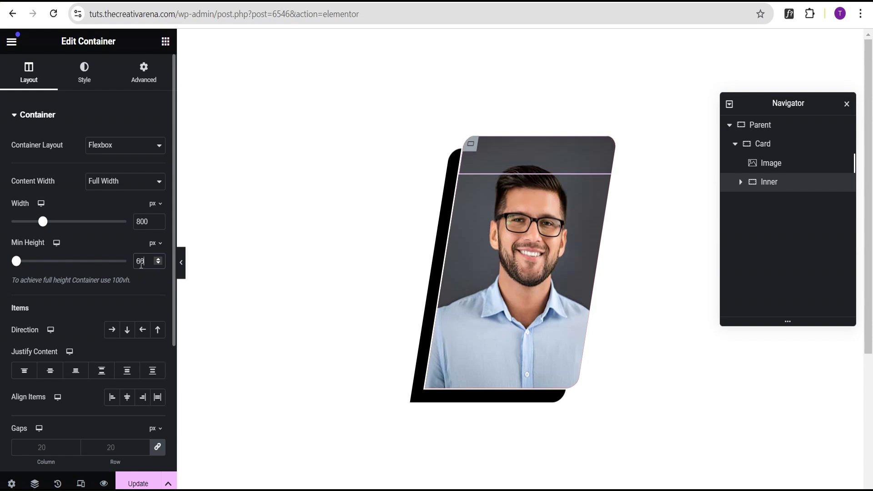
text(600)
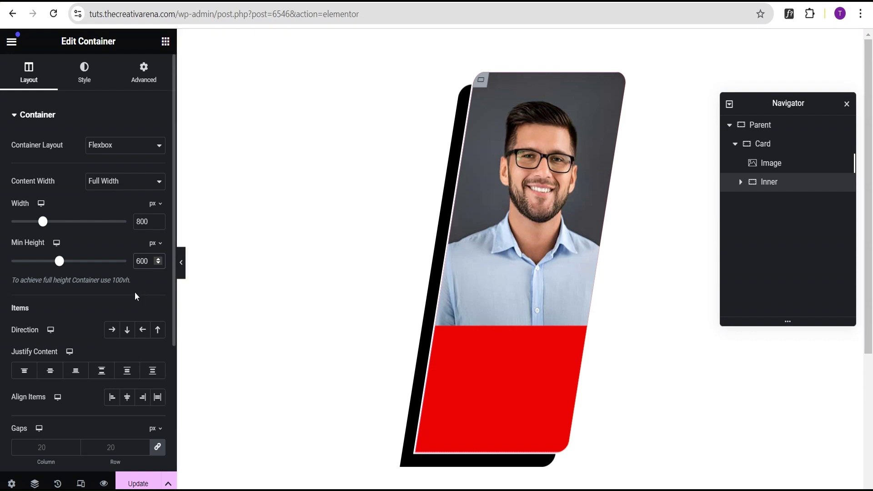
Step: Set Inner's Justify Content and Align Items to End
scroll(30, 295, down, 2)
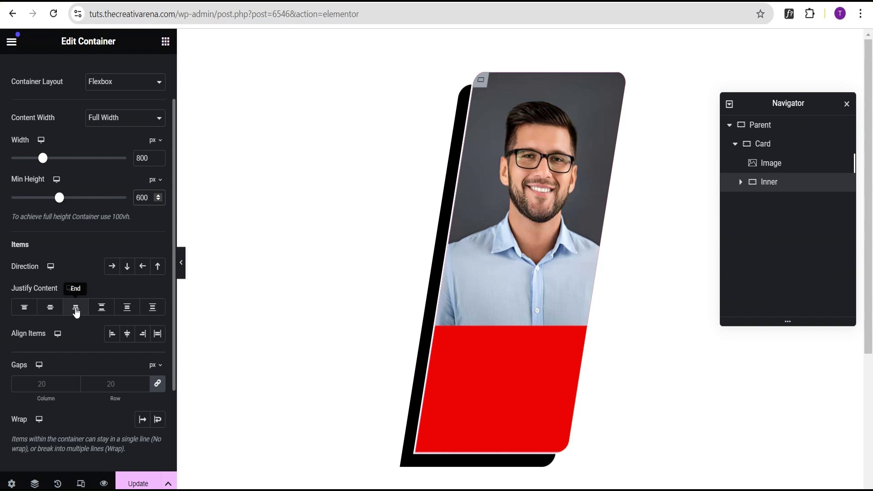
click(76, 310)
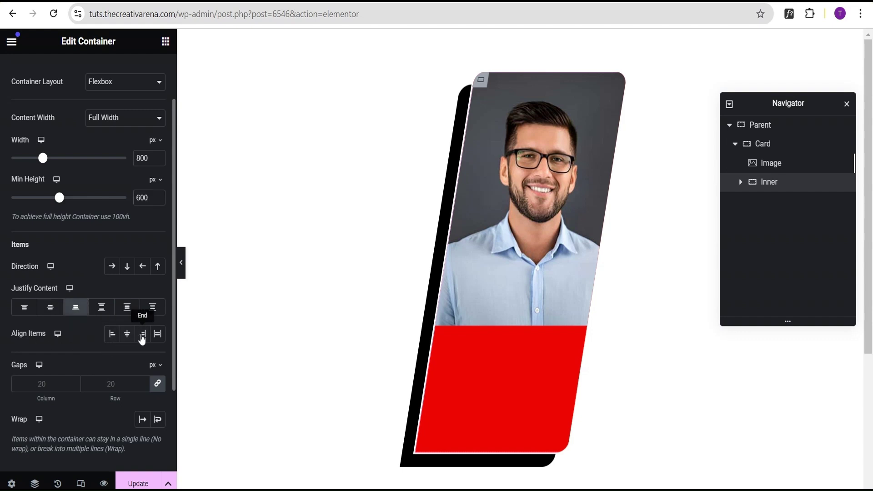
click(143, 336)
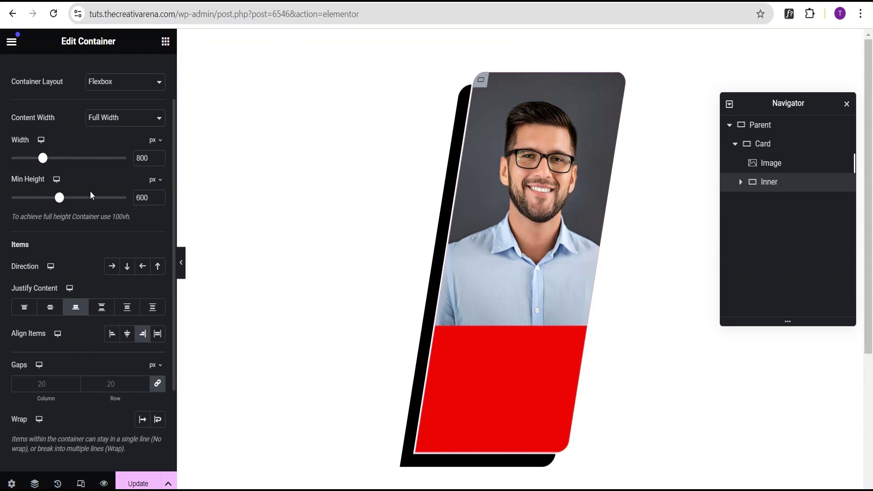
click(165, 41)
Step: Add a nested container inside Inner with a black classic background
drag(47, 174, 502, 354)
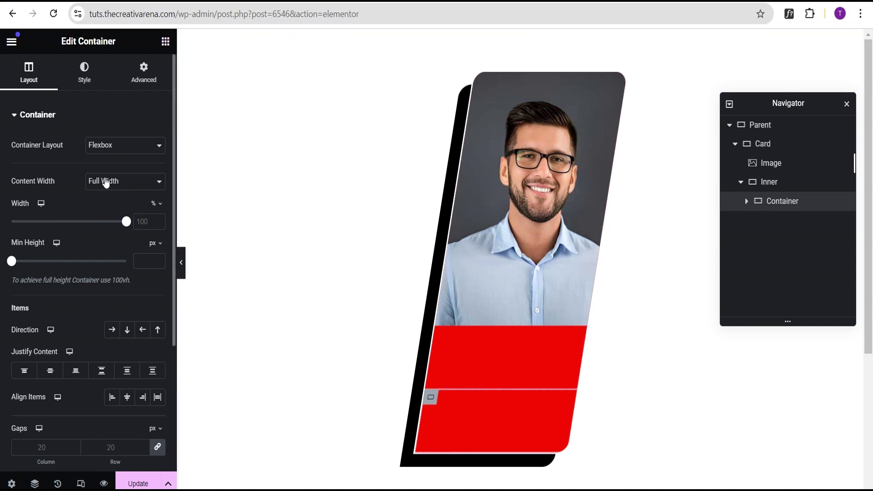
click(86, 72)
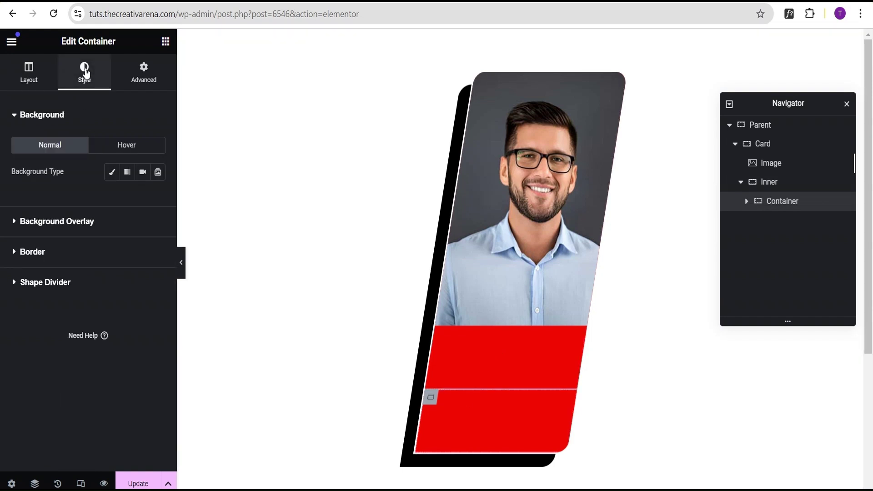
click(30, 80)
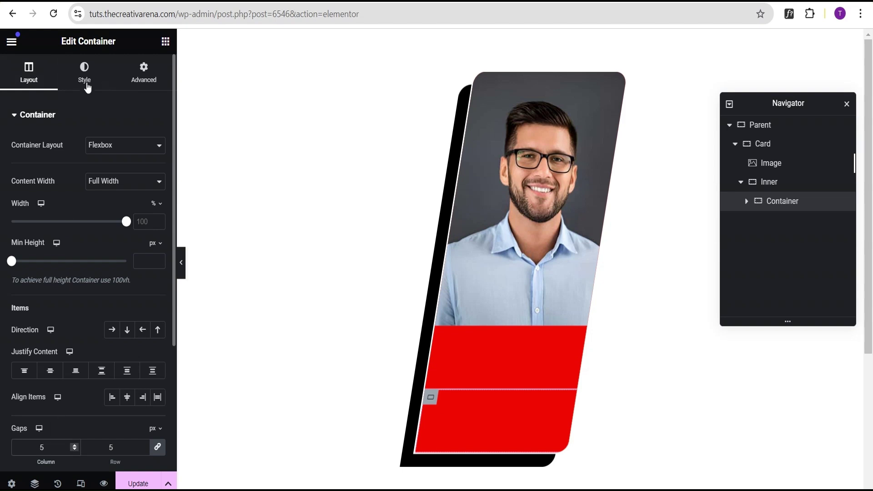
click(86, 84)
click(118, 173)
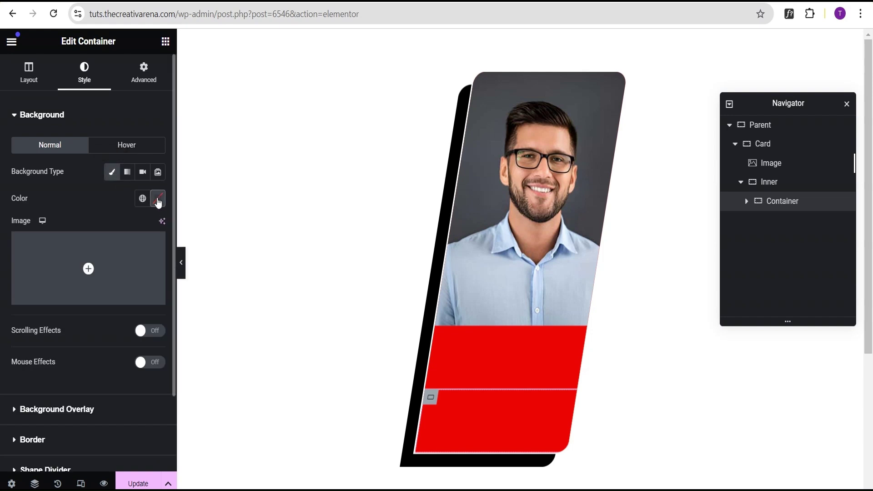
click(158, 199)
click(158, 344)
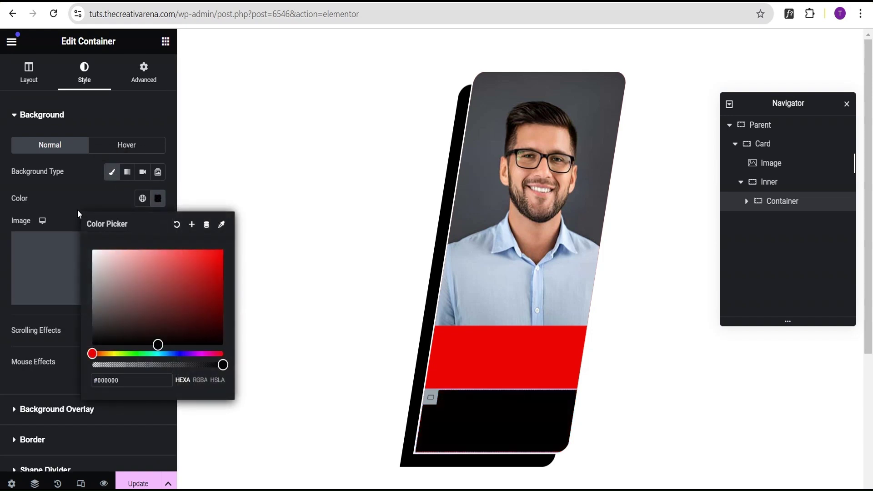
click(66, 202)
Step: Give the nested container 20 px padding on all sides
click(144, 78)
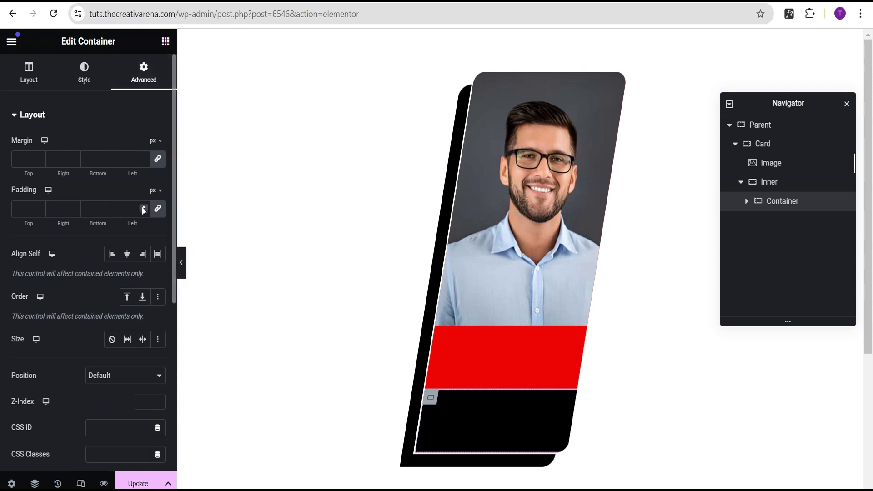
text(20)
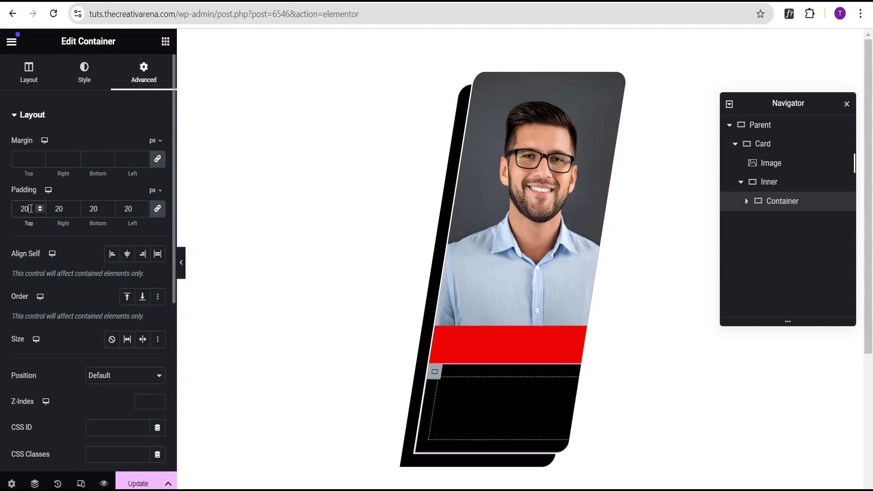
scroll(86, 283, down, 3)
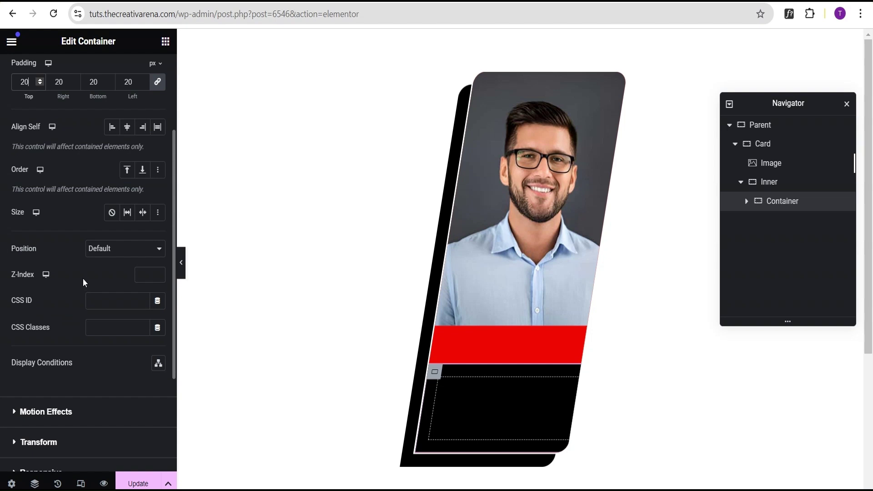
scroll(84, 283, up, 1)
scroll(83, 283, up, 1)
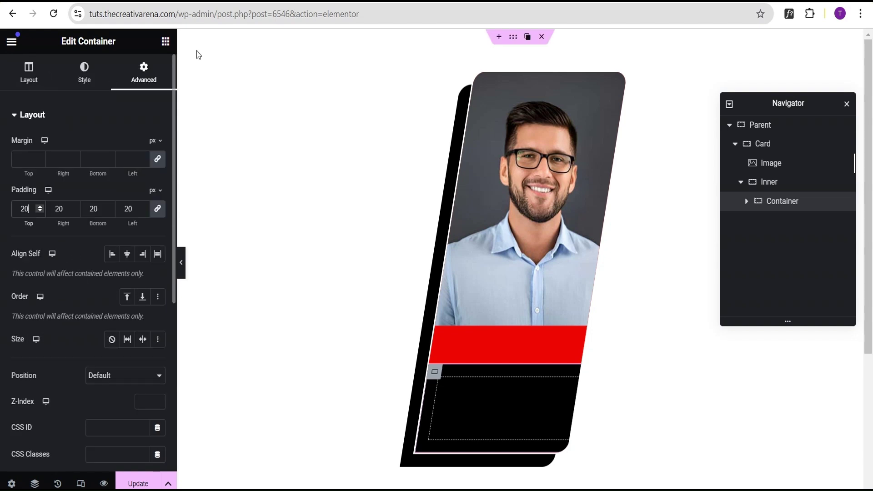
Step: Add a Heading widget to the black panel titled 'John Doe'
click(165, 42)
drag(45, 272, 461, 398)
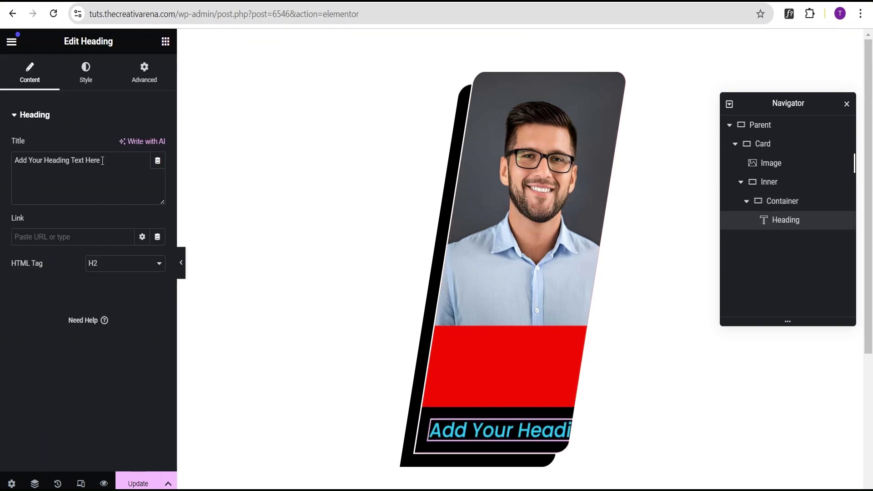
drag(102, 161, 8, 169)
text(John Doe)
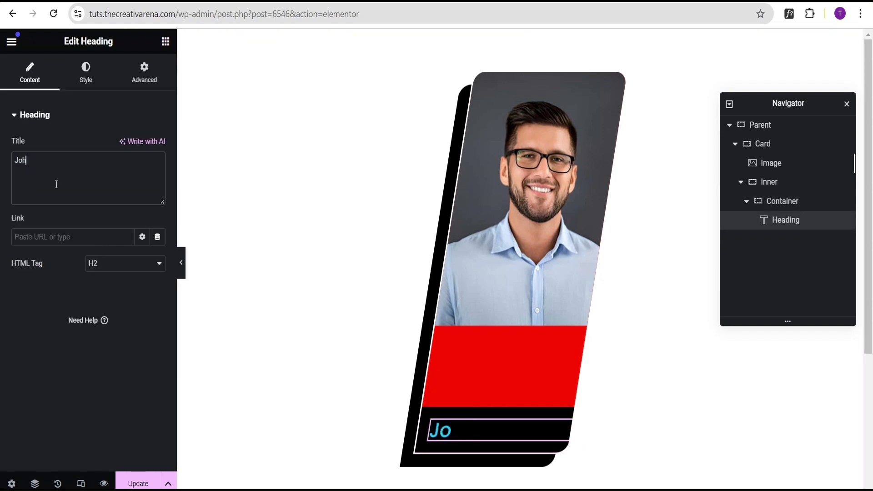
Step: Style the heading white, 25 px, weight 600 Semi Bold, and duplicate it
click(86, 73)
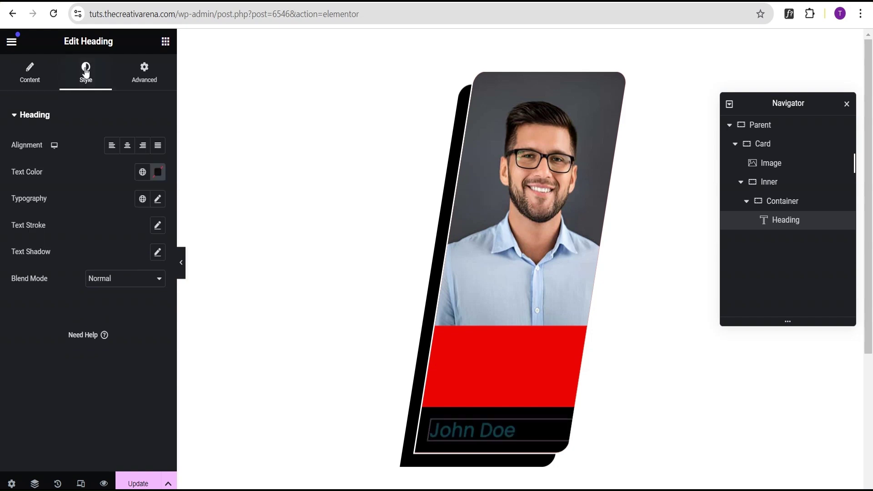
click(158, 172)
drag(158, 319, 92, 224)
click(70, 180)
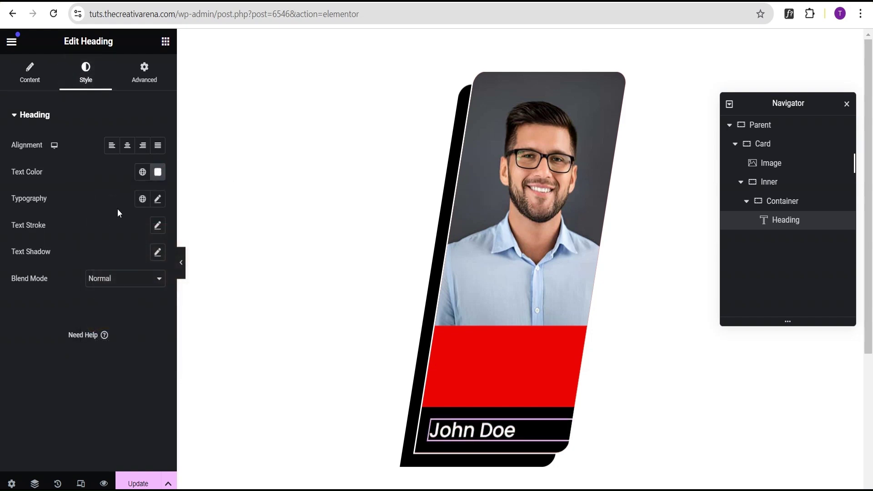
click(157, 199)
text(25)
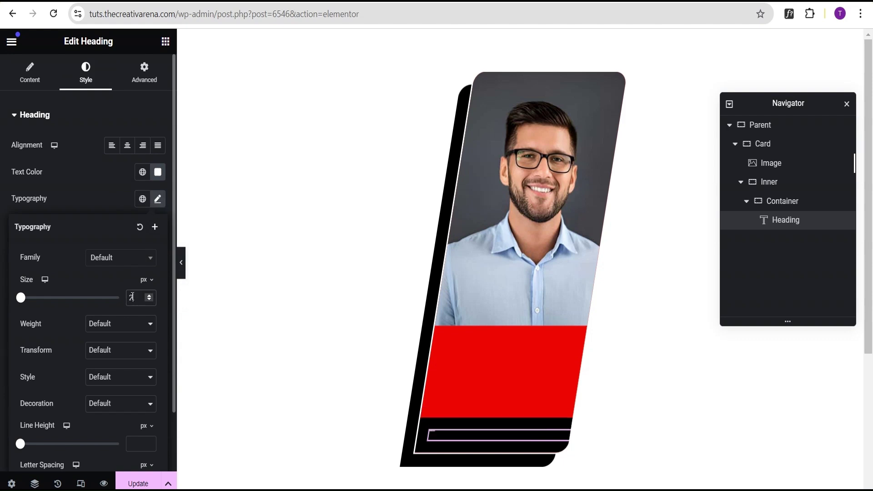
click(108, 324)
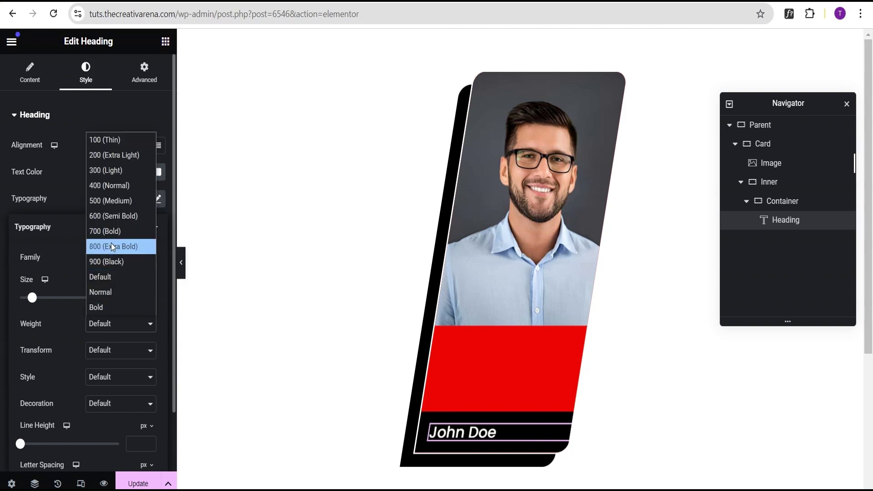
click(114, 215)
click(101, 200)
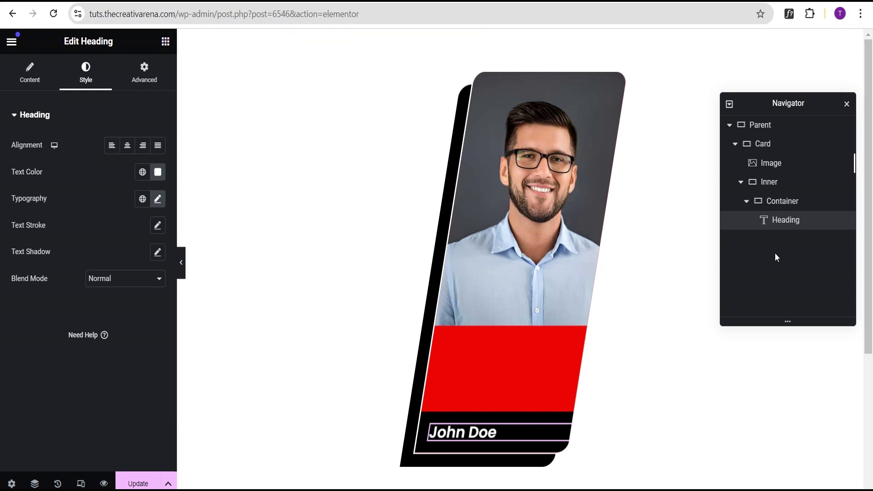
right_click(807, 222)
click(801, 265)
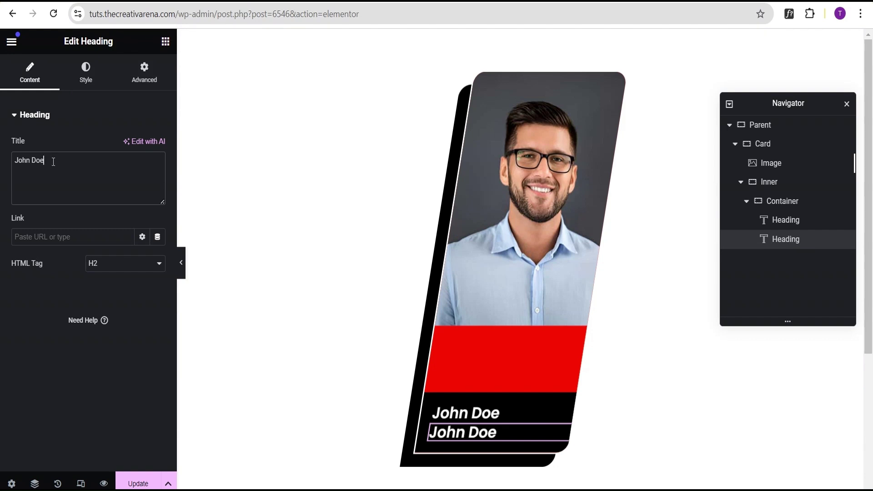
Step: Retitle the copied heading 'Web Designer' and set its HTML tag to p
drag(54, 162, 4, 167)
text(Web Designer)
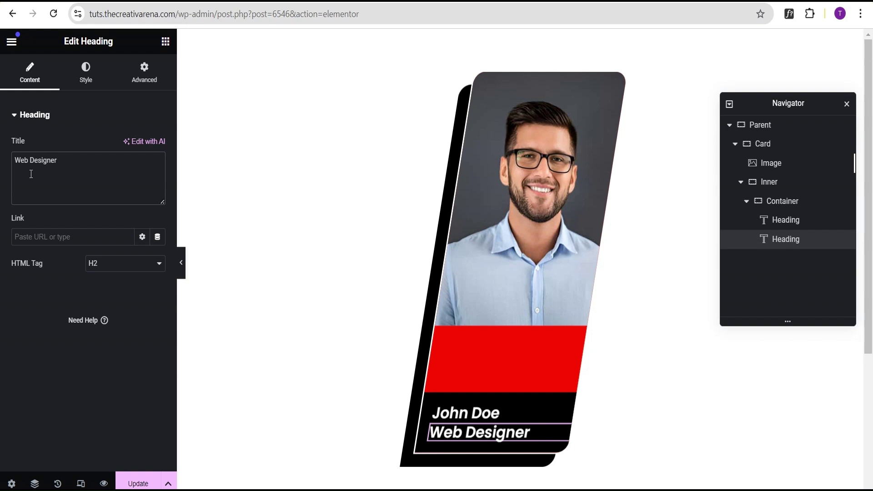
click(105, 266)
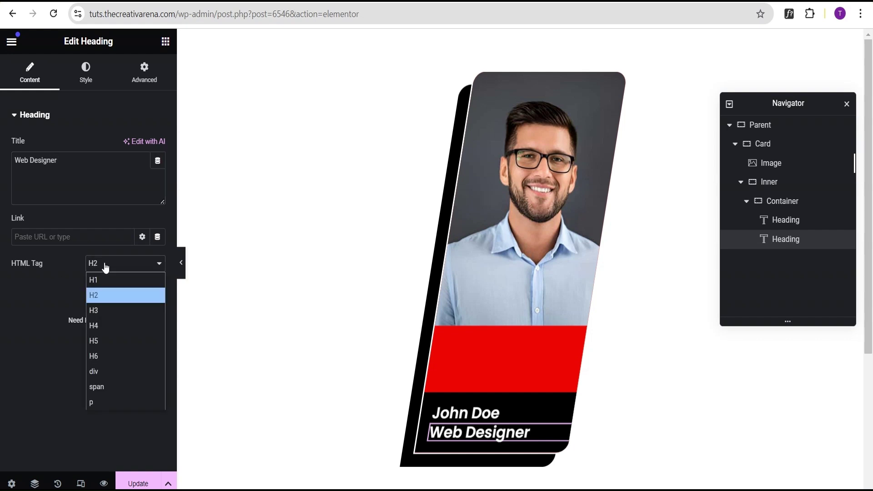
click(108, 403)
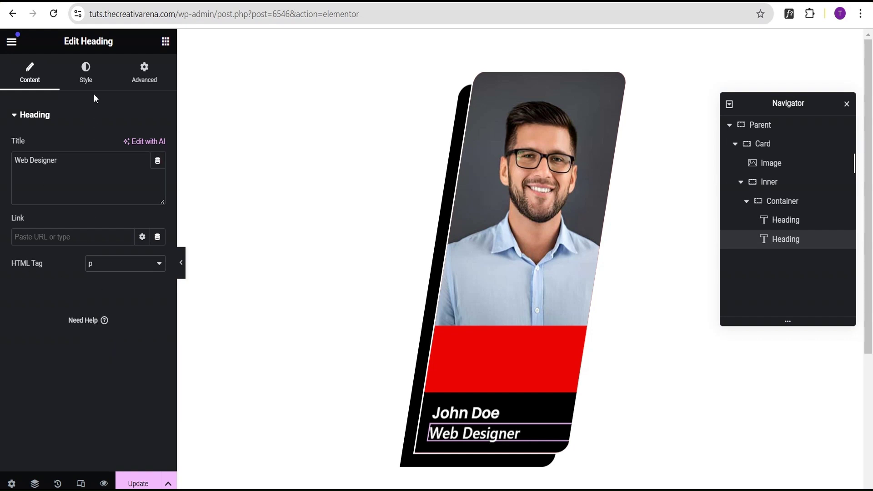
Step: Set the Web Designer text's typography size to 17 px
click(86, 82)
click(158, 200)
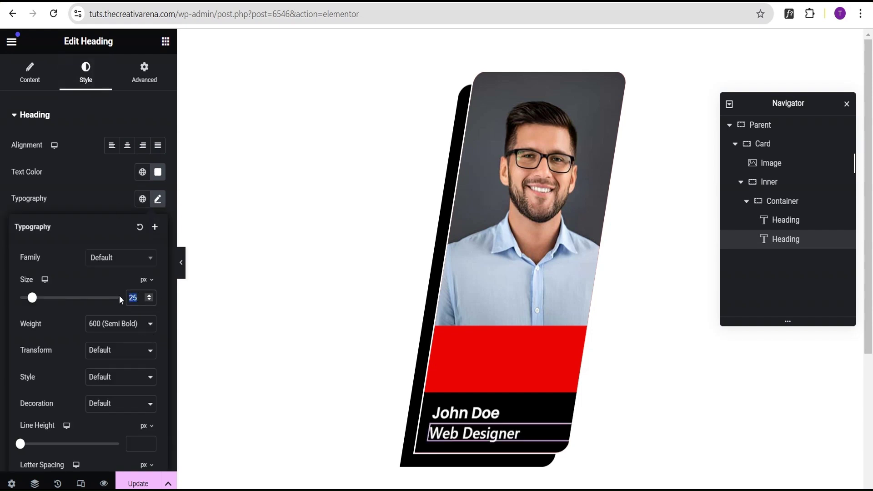
text(17)
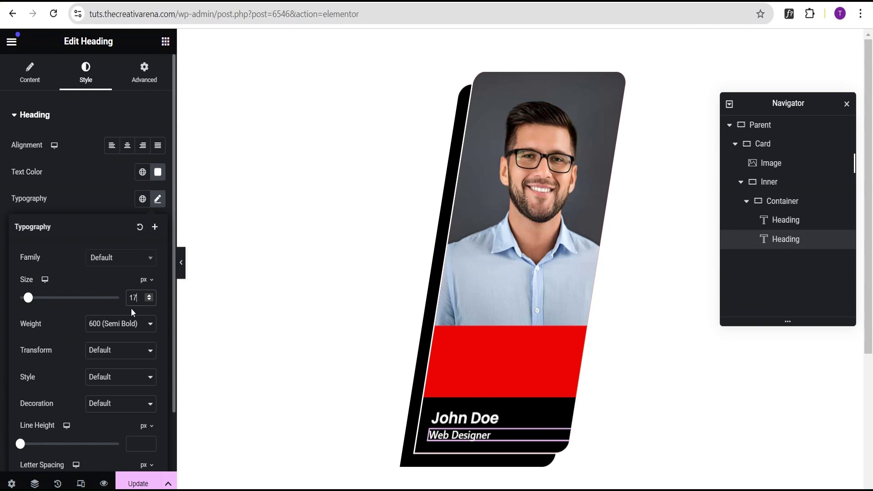
click(86, 190)
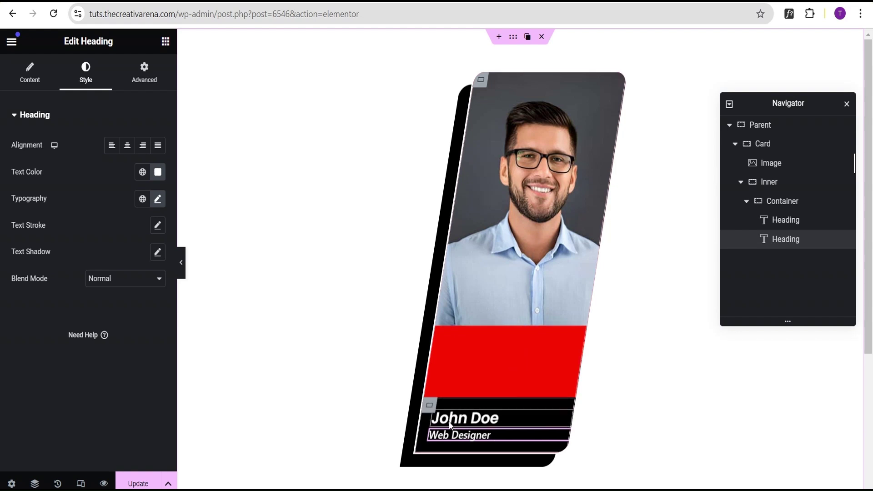
Step: Rename the name-panel container to 'Inner Child' in the Navigator
click(747, 202)
double_click(778, 205)
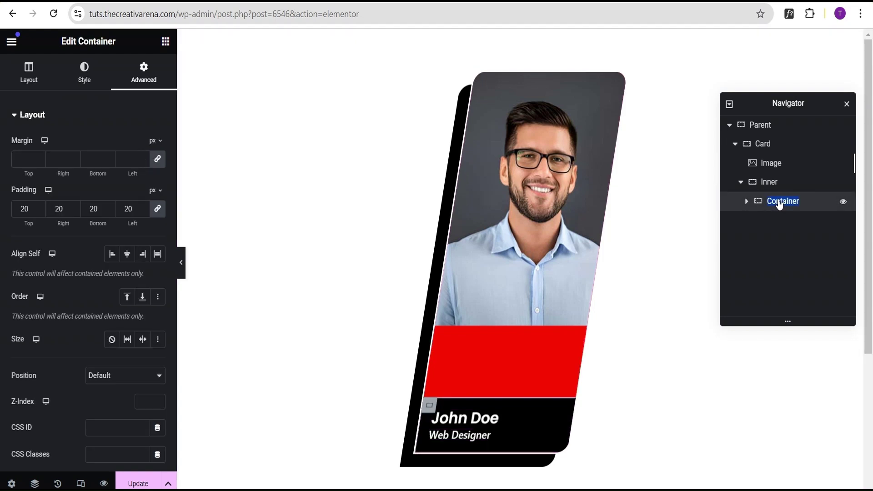
text(Inner Child)
key(Return)
Step: Set Inner Child's Transform Skew X to 10 deg
click(111, 118)
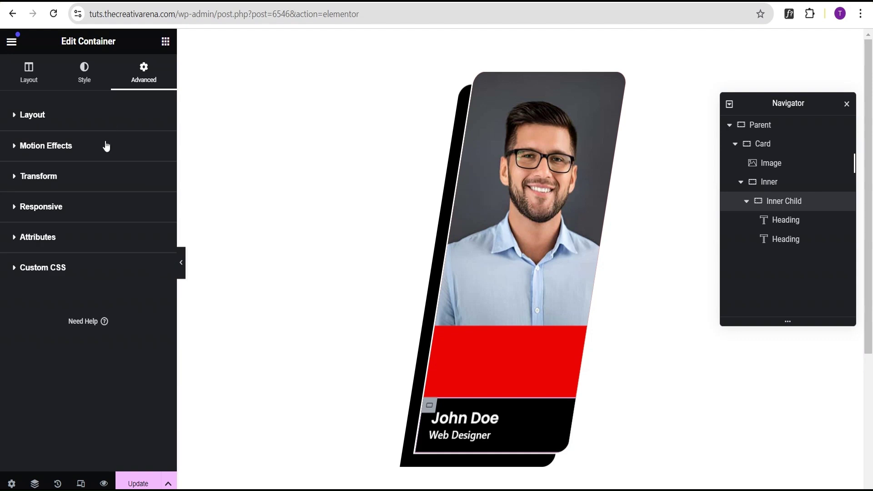
click(97, 182)
scroll(98, 318, down, 2)
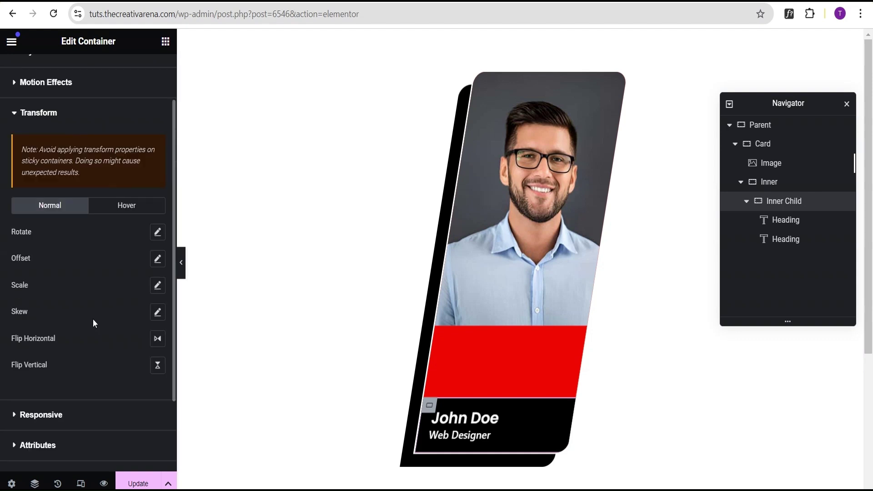
click(157, 312)
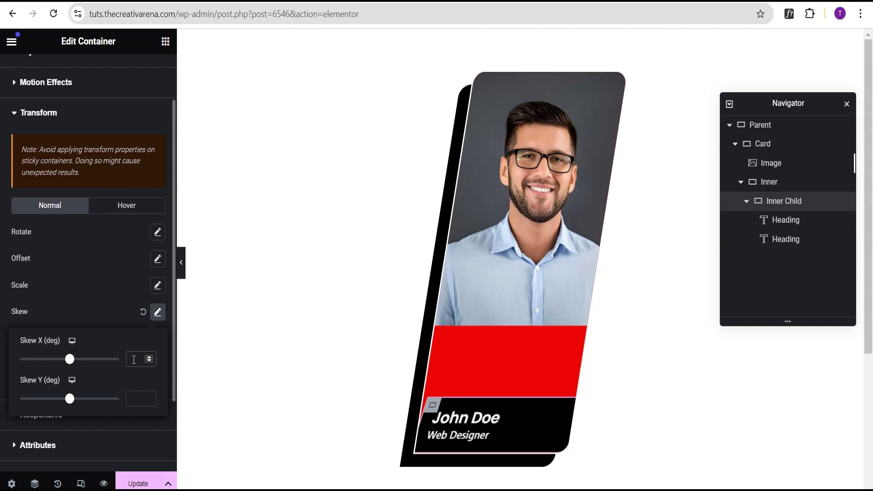
text(10)
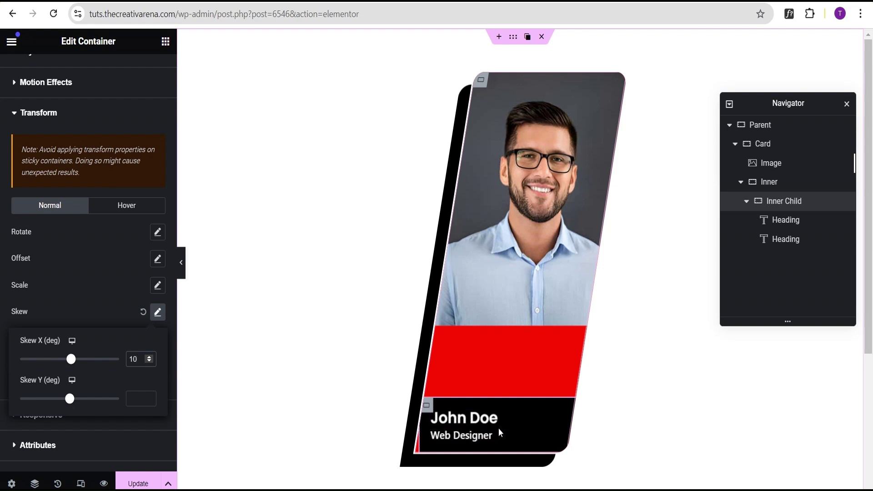
click(126, 274)
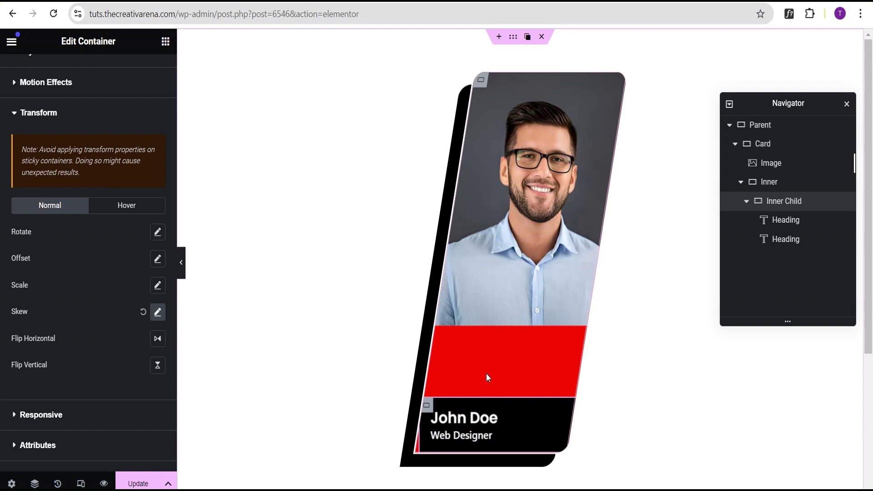
Step: Set the Inner container's Position to Absolute in its Advanced settings
click(785, 183)
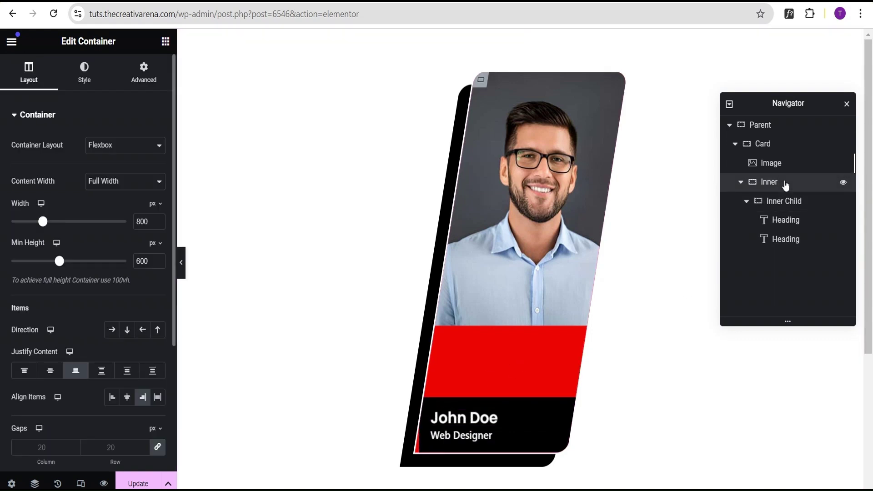
click(143, 79)
scroll(29, 187, down, 5)
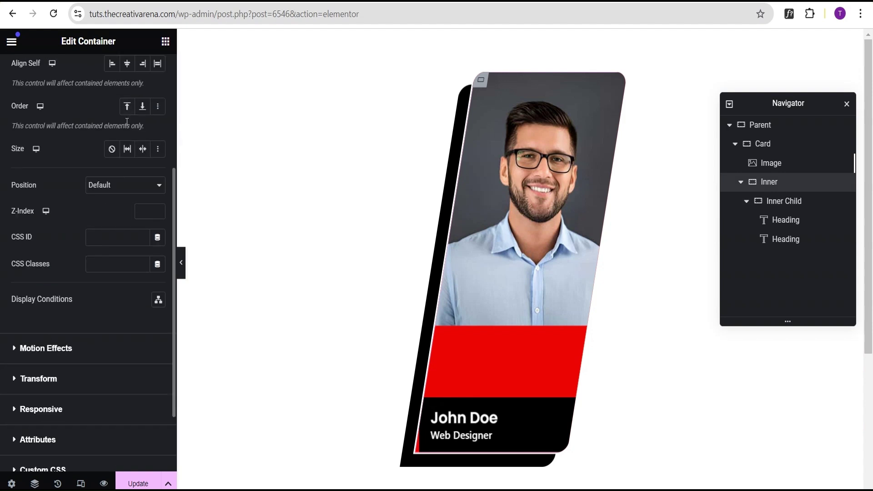
click(116, 190)
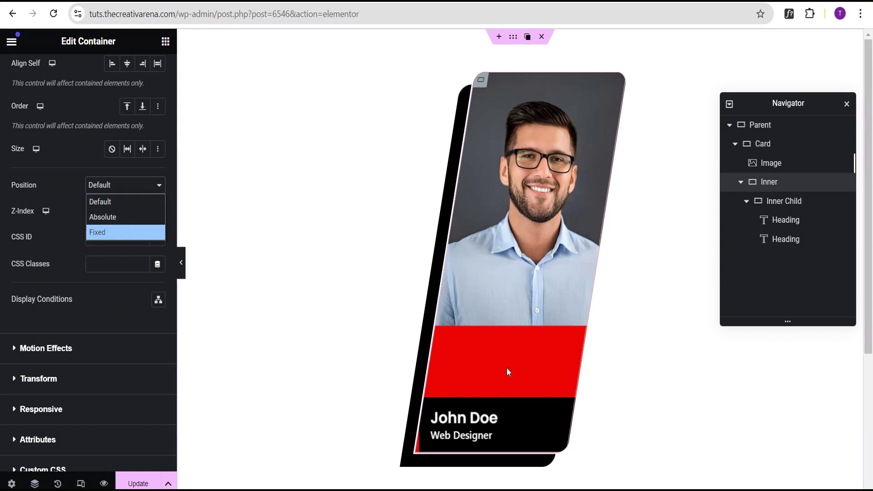
click(112, 220)
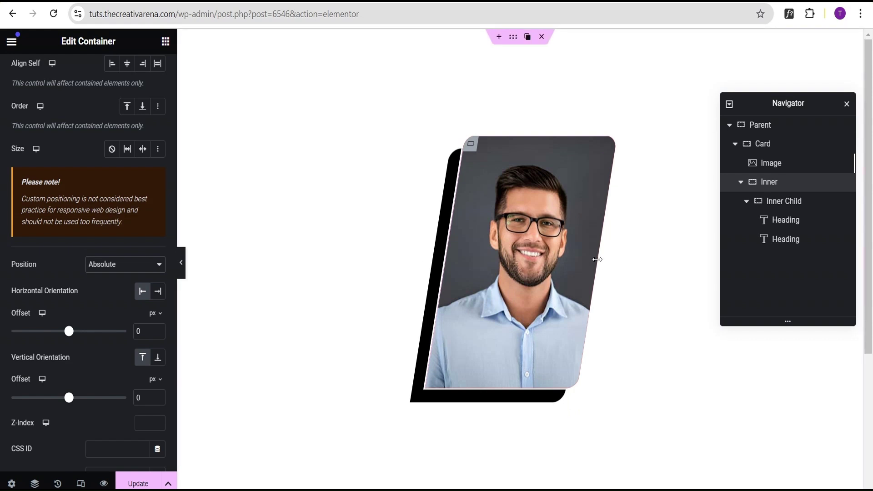
click(792, 205)
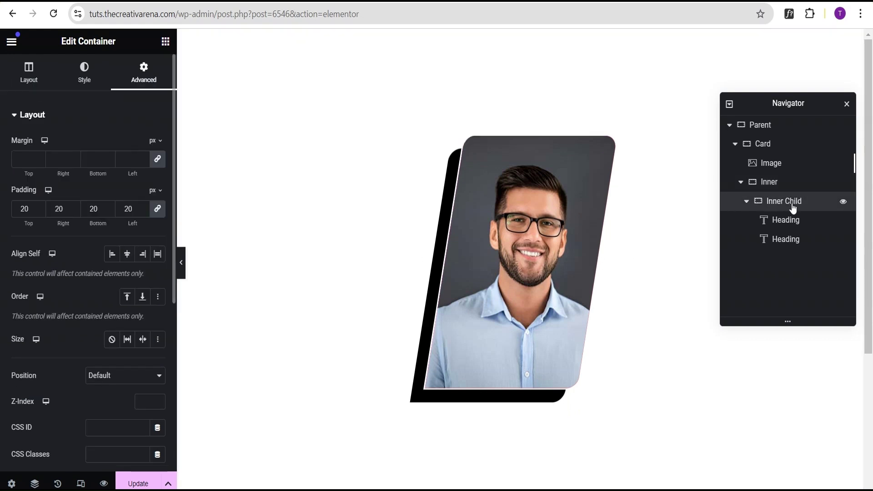
Step: Set the Inner container's normal Transform Skew X to 1
click(780, 184)
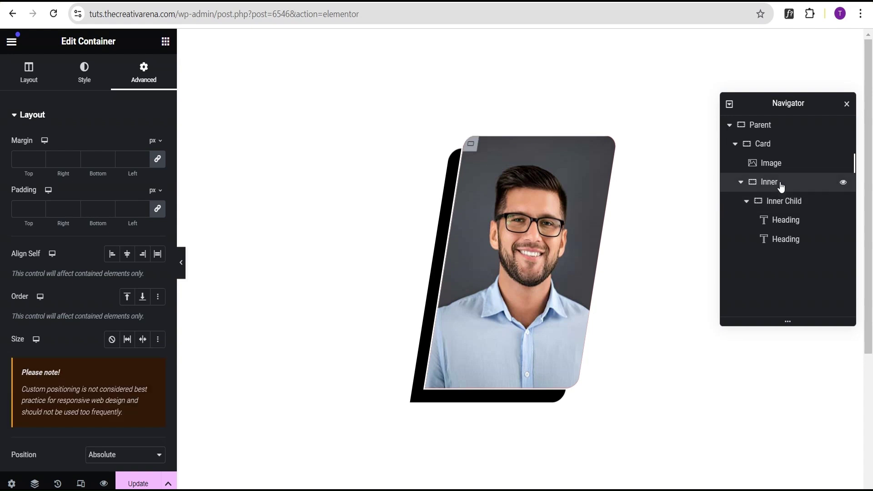
scroll(104, 137, down, 7)
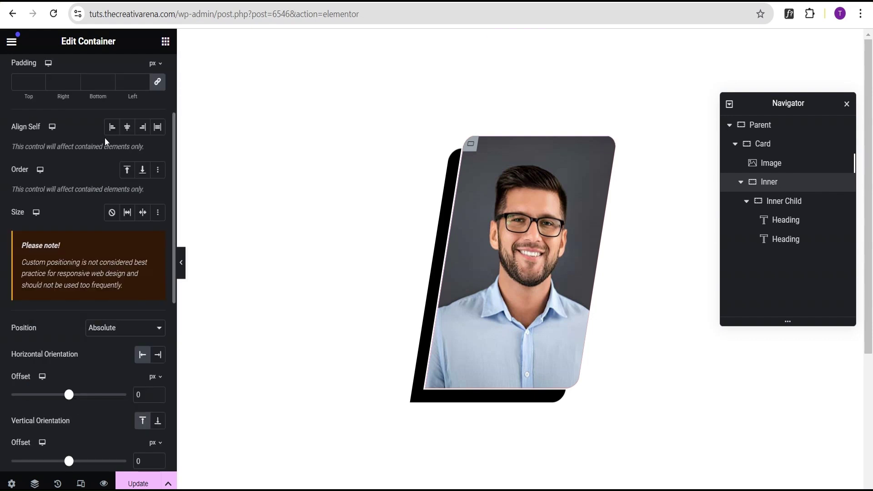
scroll(109, 182, down, 1)
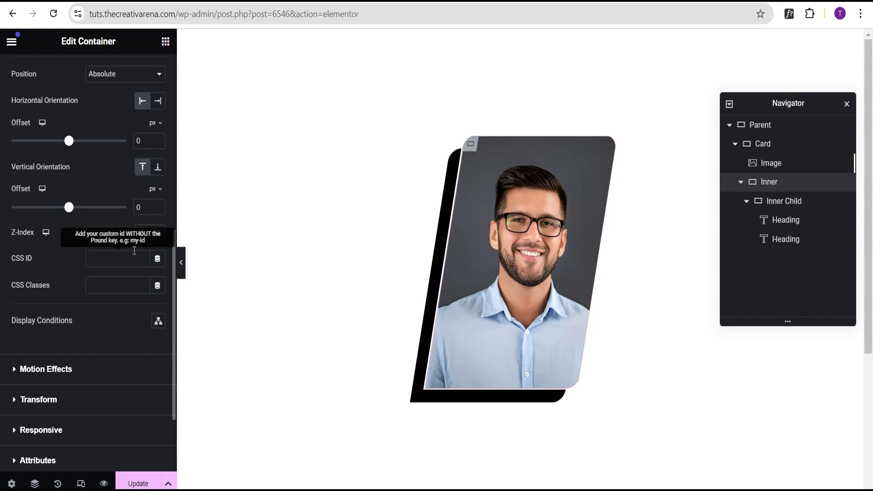
click(65, 400)
scroll(81, 309, down, 1)
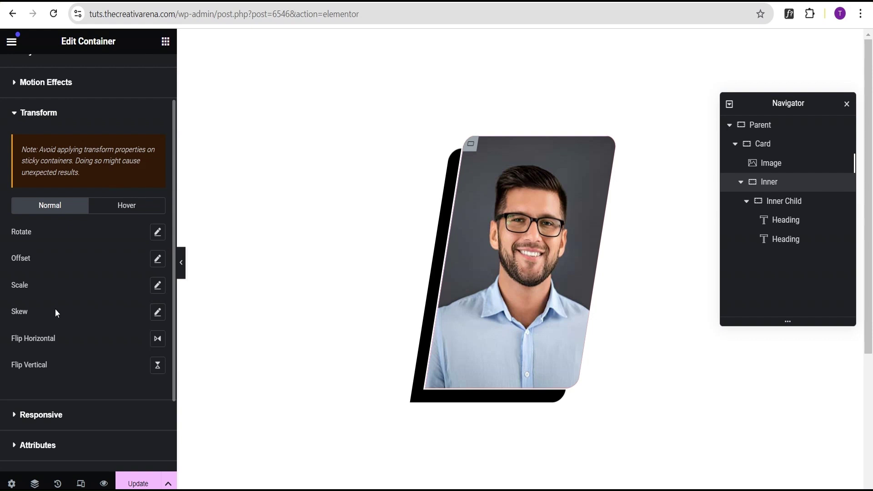
click(158, 313)
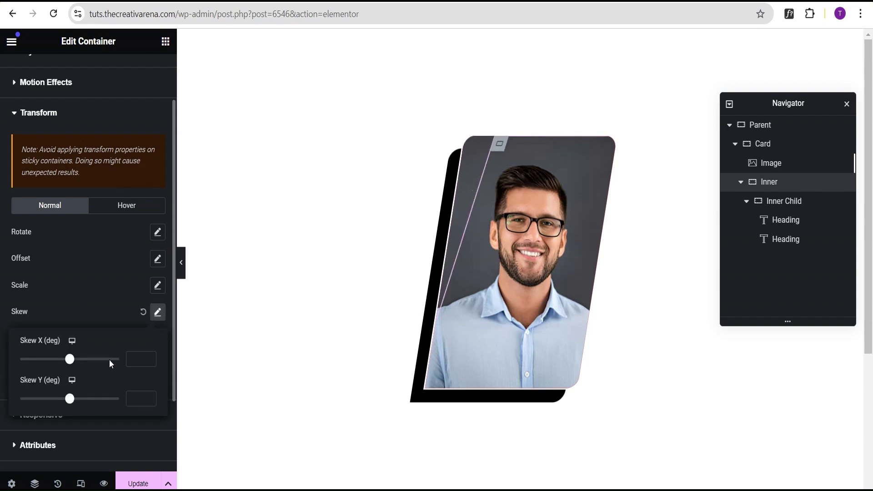
click(134, 363)
text(1)
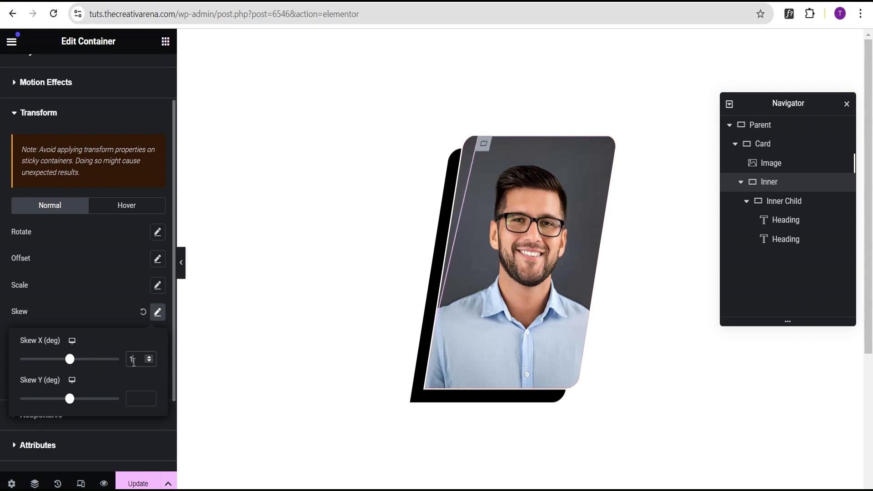
click(96, 296)
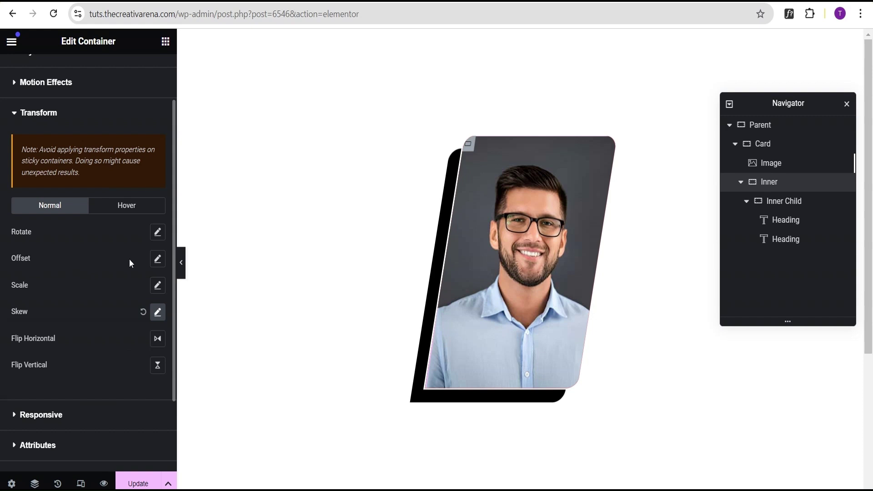
Step: Set the Inner container's Offset Y to 100 px
click(157, 259)
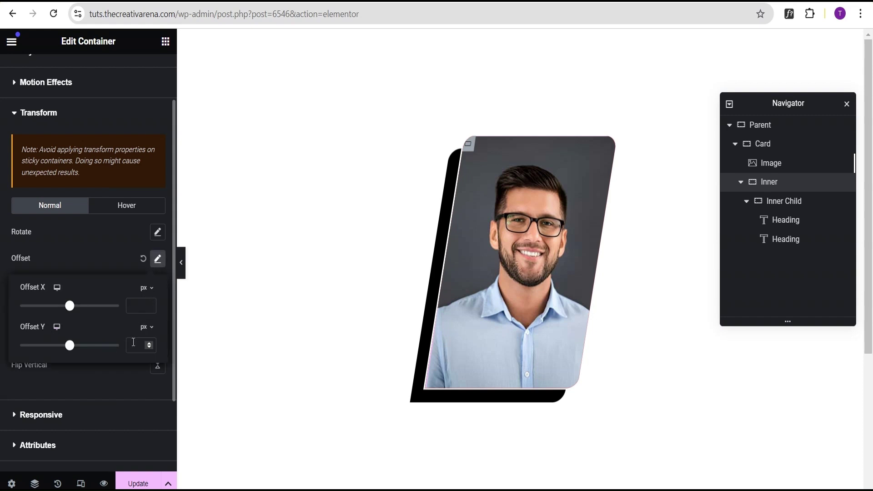
click(133, 345)
text(100)
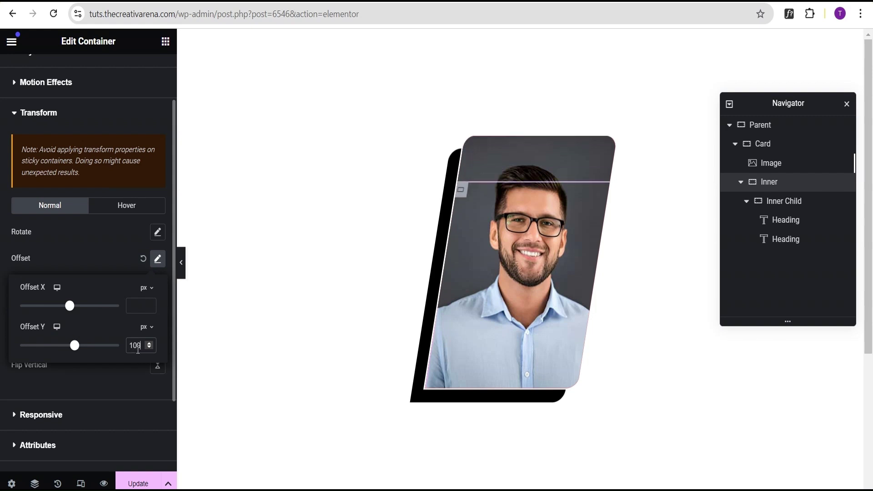
click(90, 257)
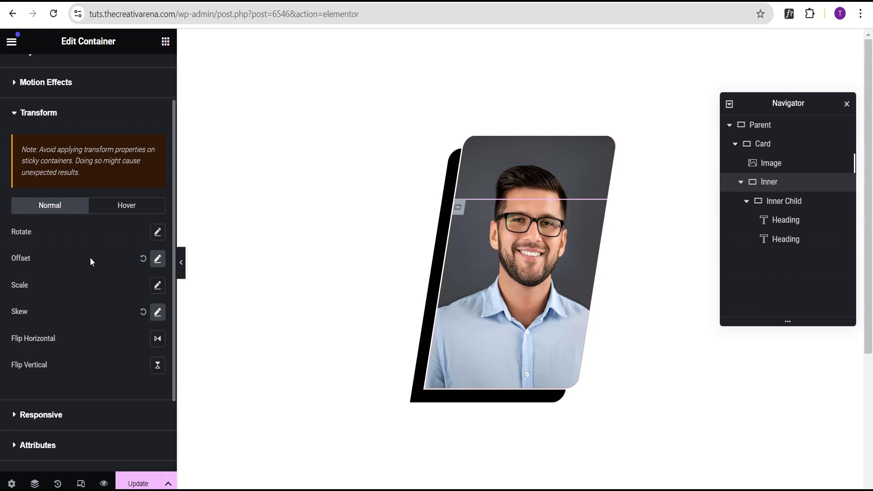
Step: Set the Inner container's hover Transform Offset Y to -100 px
click(124, 207)
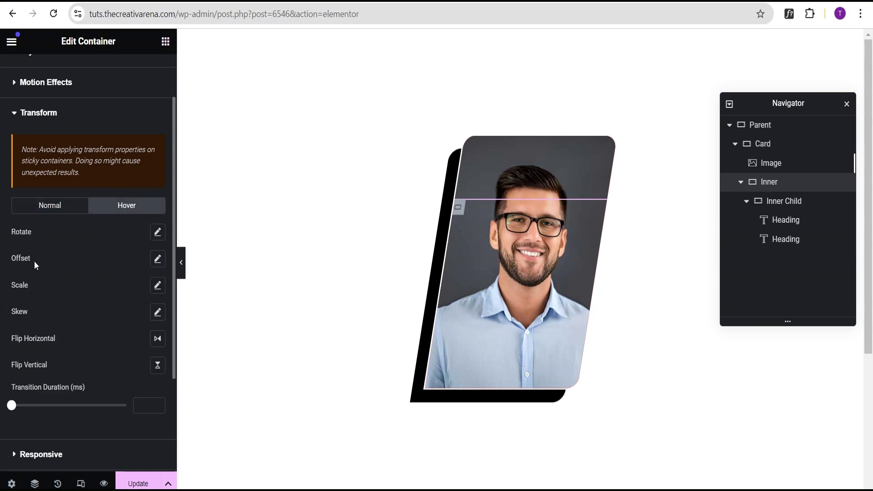
click(157, 262)
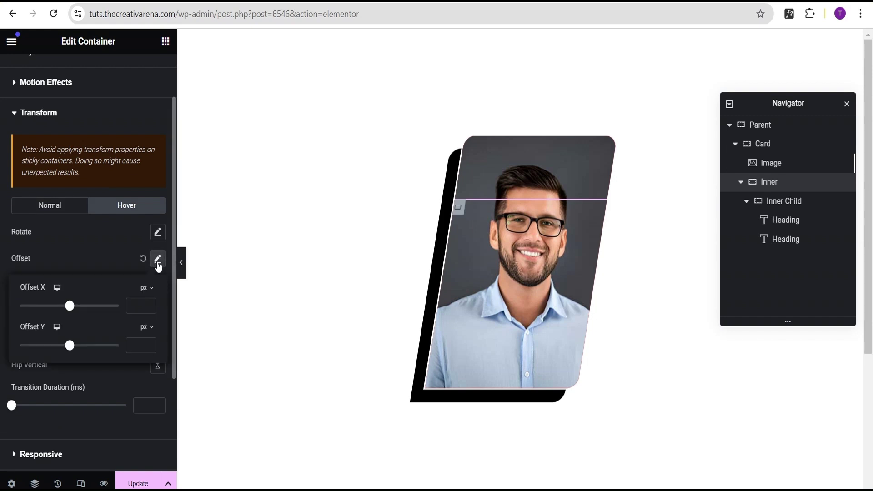
click(137, 351)
text(-100)
click(101, 255)
Step: Set the hover transition duration to 800 ms and preview the animation
mouse_move(508, 285)
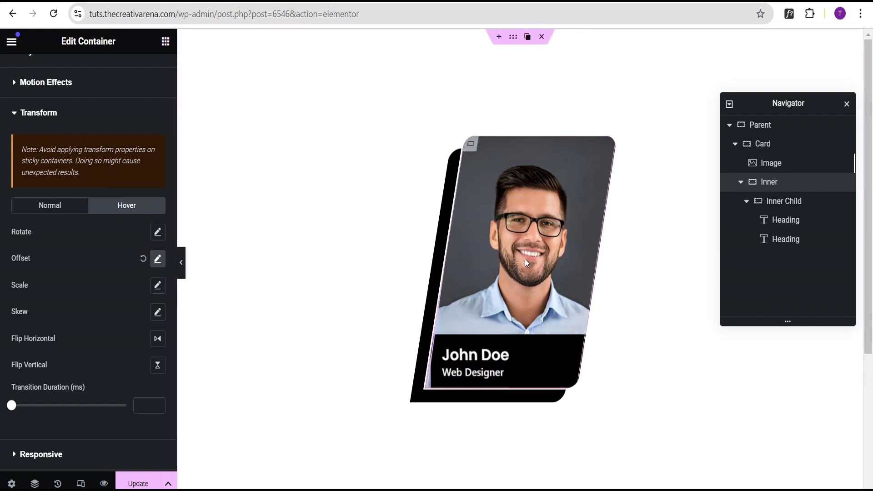
click(141, 406)
text(800)
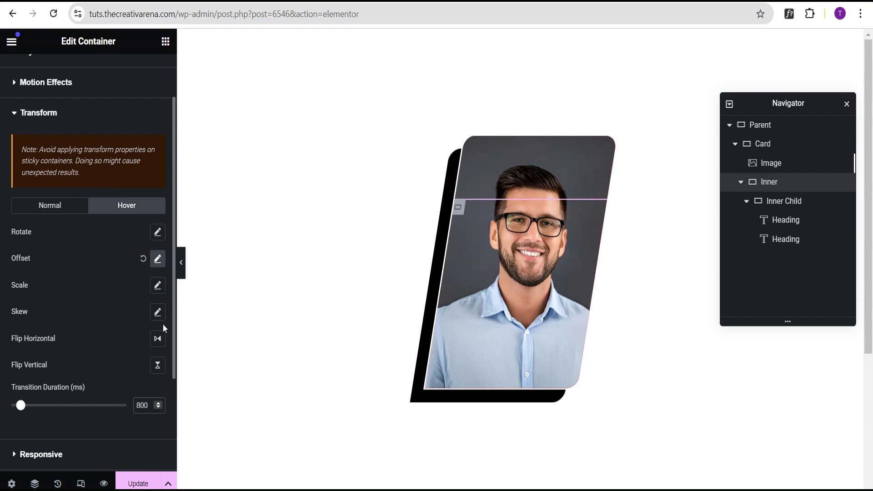
click(181, 262)
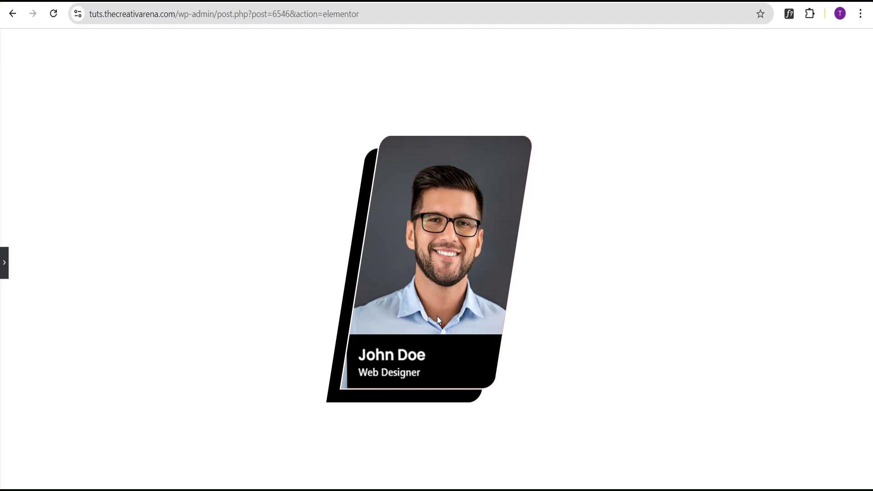
Step: Unlink the Inner container's margin, set Left and Right to -10 px, and preview the John Doe card
click(4, 262)
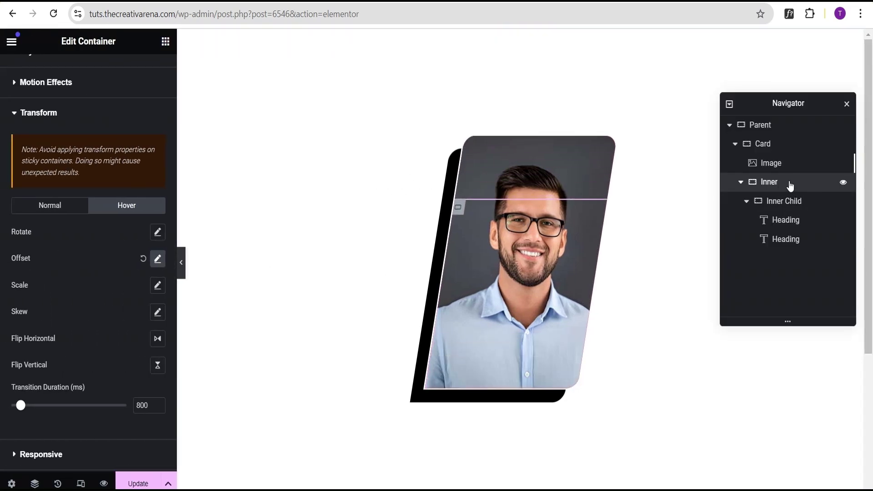
scroll(84, 281, up, 3)
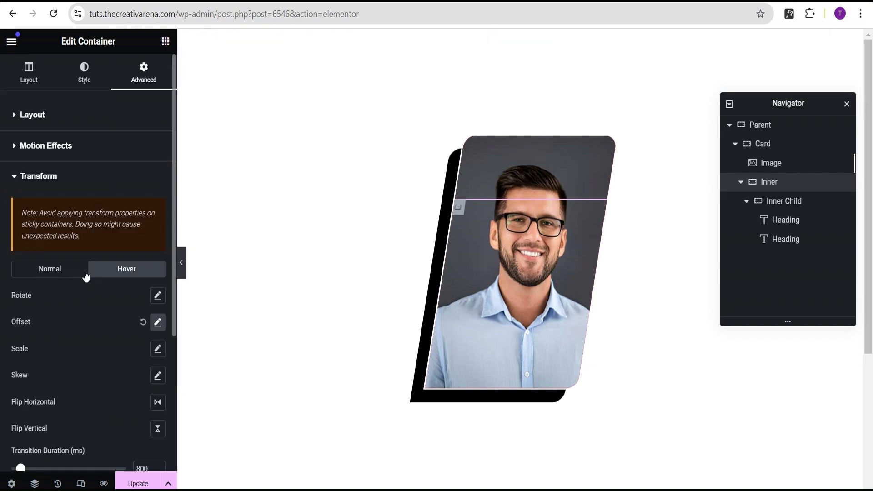
click(41, 117)
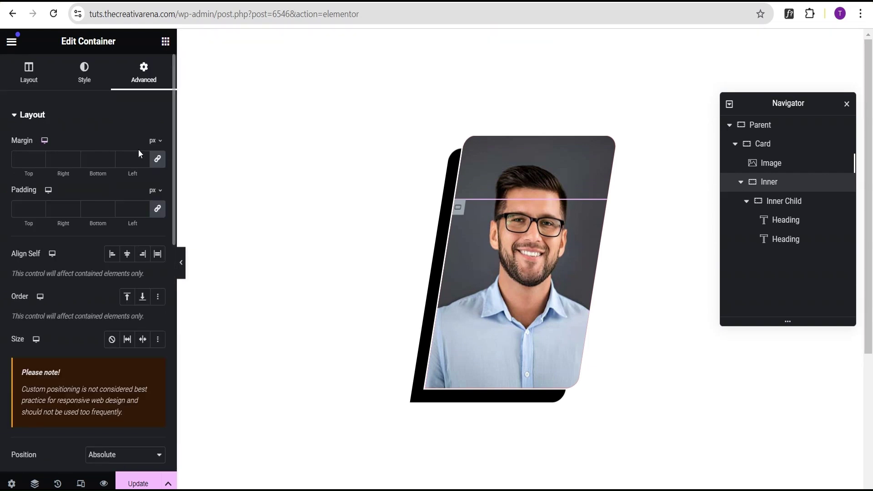
click(157, 160)
text(0)
double_click(76, 162)
text(-1)
click(181, 263)
mouse_move(432, 232)
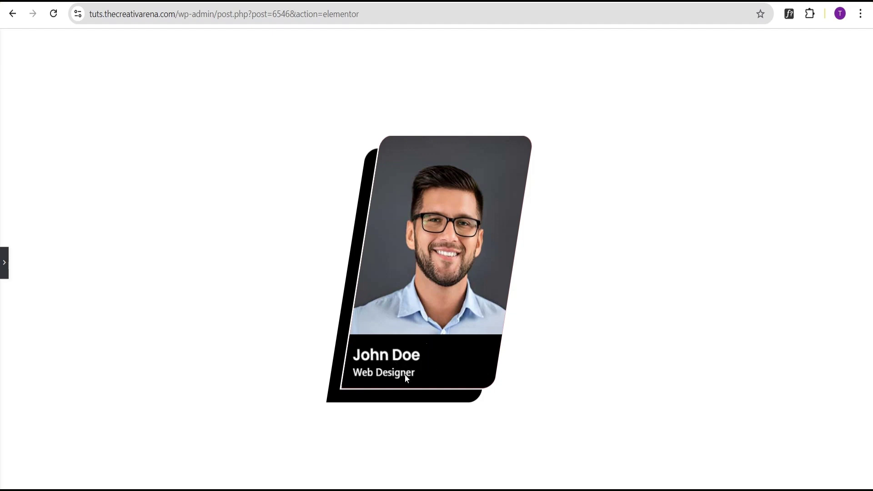
Step: Unlink the John Doe heading's padding and give it 60 px left padding
click(4, 263)
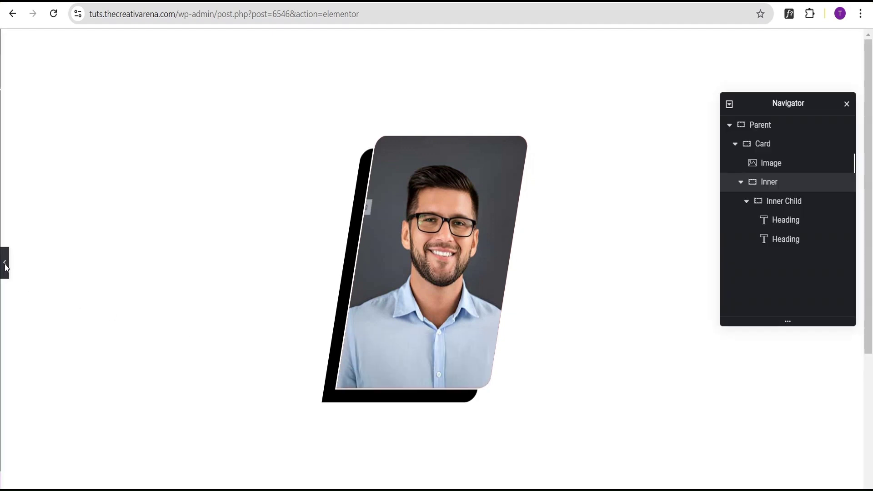
click(751, 220)
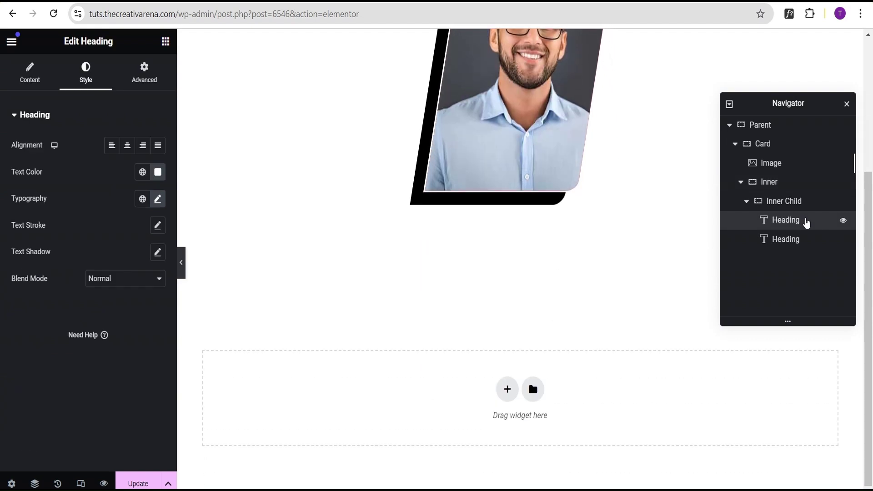
click(143, 74)
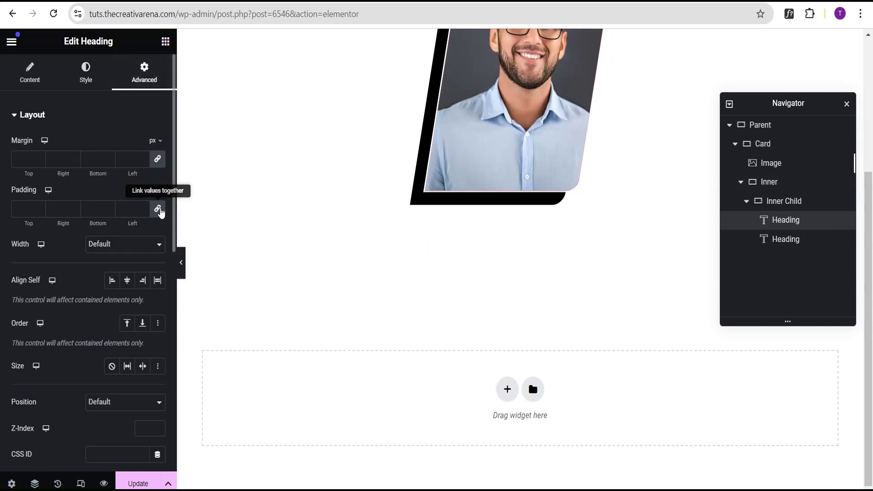
click(157, 208)
click(127, 209)
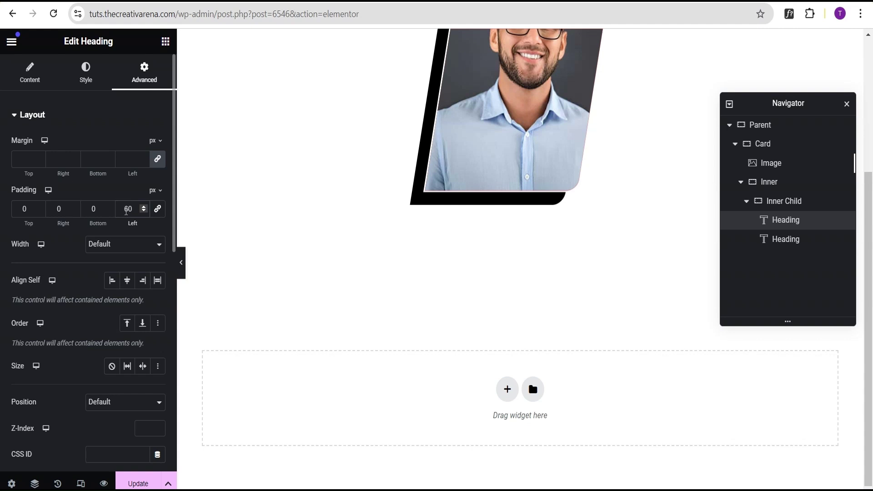
Step: Unlink the Web Designer heading's padding and set its left padding to 65 px
click(782, 239)
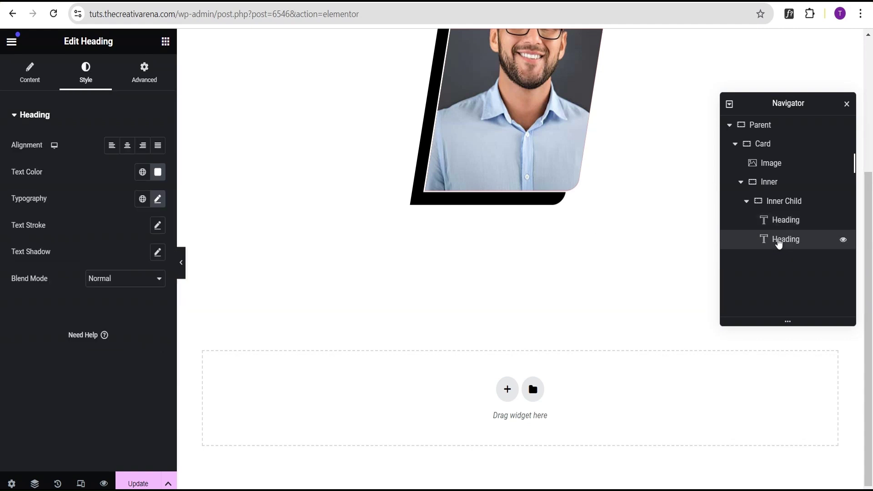
click(152, 88)
click(157, 209)
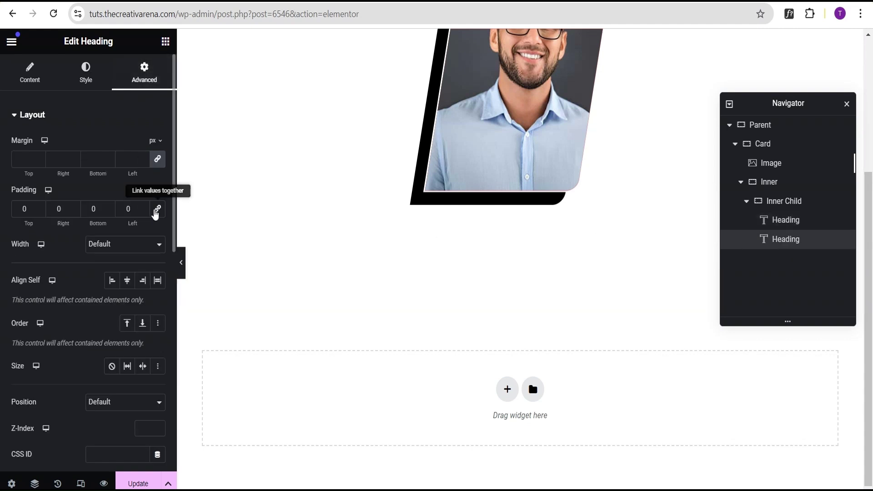
click(127, 209)
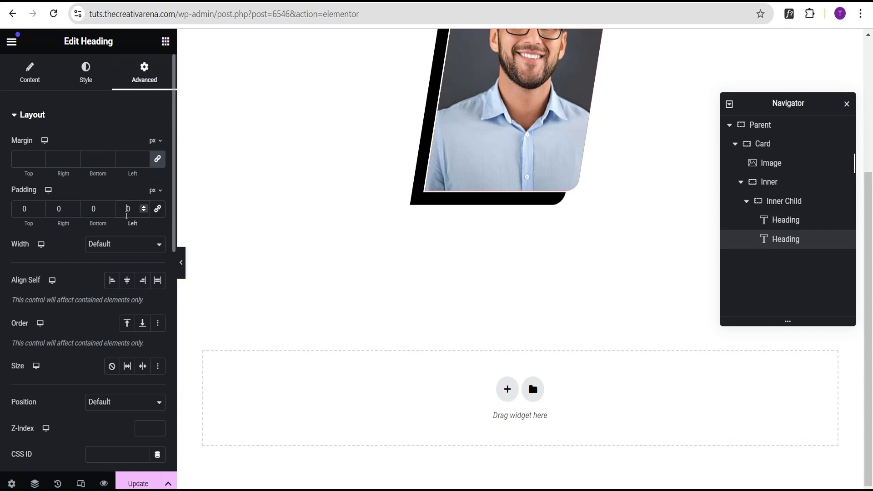
text(7)
scroll(303, 189, up, 3)
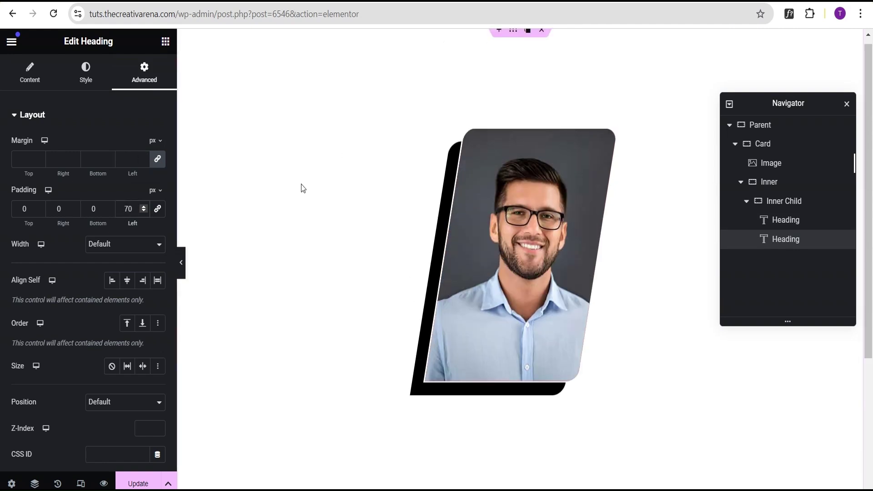
mouse_move(519, 225)
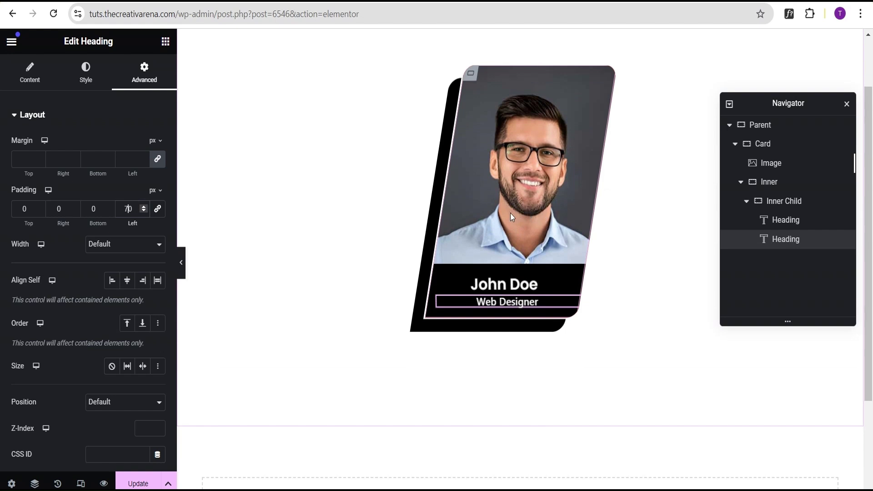
drag(131, 208, 117, 206)
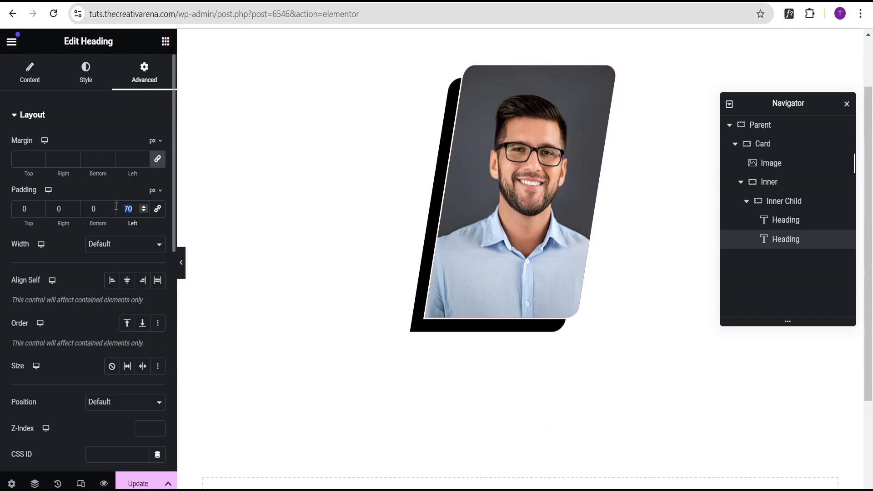
text(65)
mouse_move(509, 196)
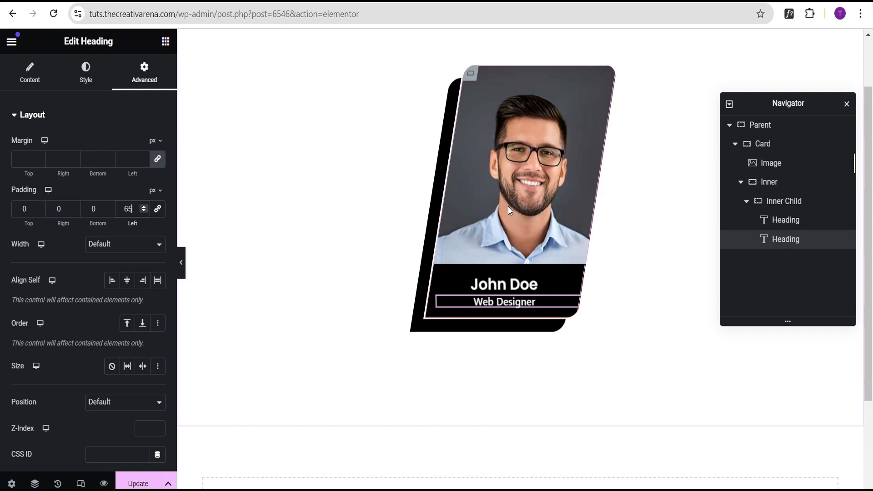
Step: Preview the centred headings, collapse Card in the Navigator, and enter responsive mode
click(182, 269)
mouse_move(407, 259)
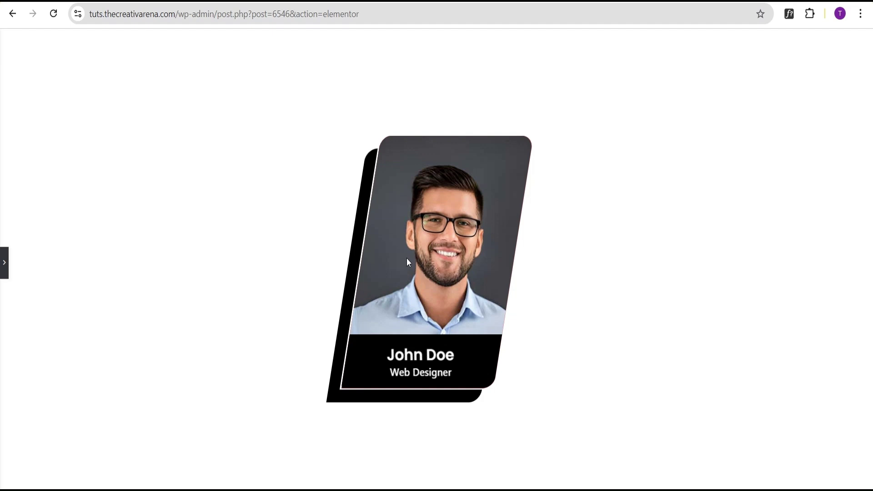
click(4, 263)
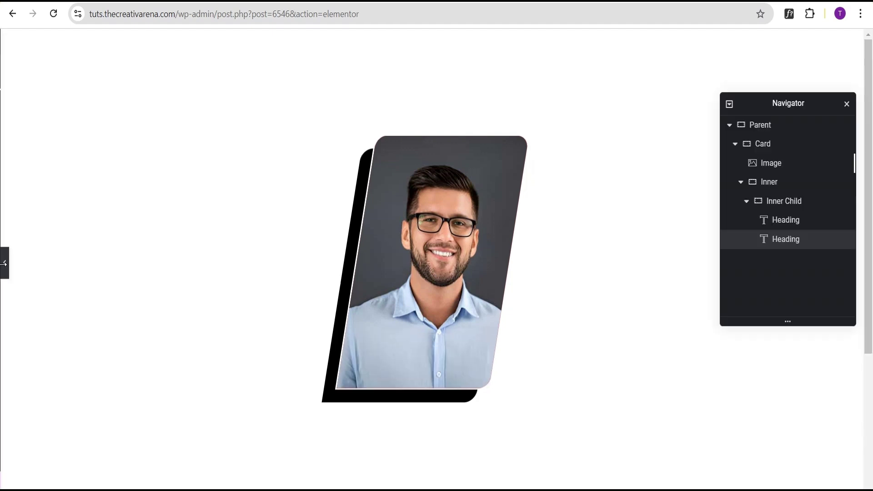
click(735, 144)
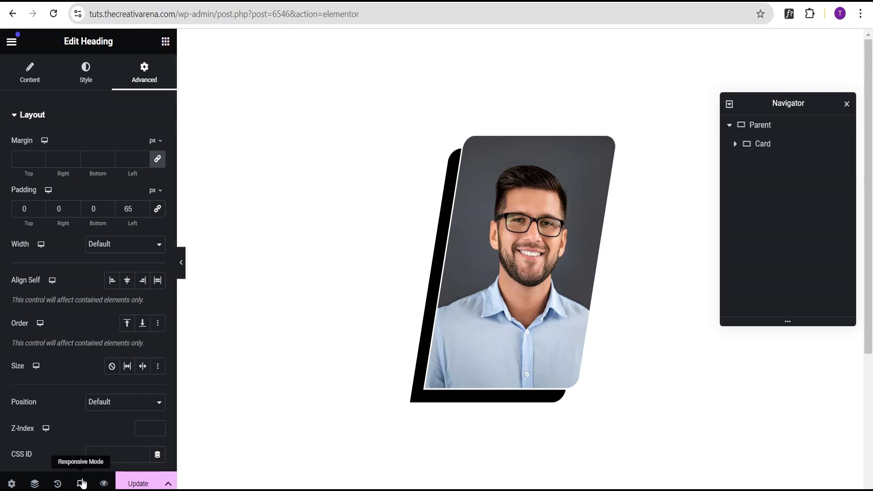
click(81, 484)
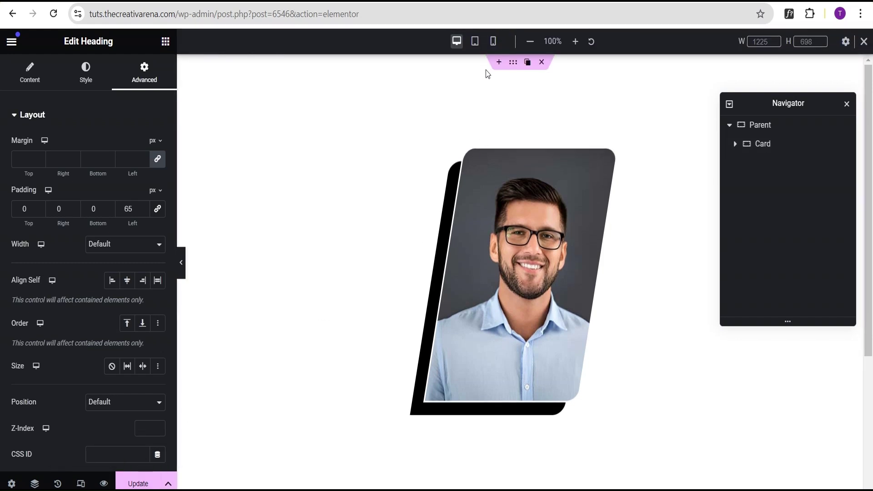
Step: Preview the John Doe card at tablet width, then at 360 px mobile portrait width
click(475, 42)
scroll(503, 226, down, 3)
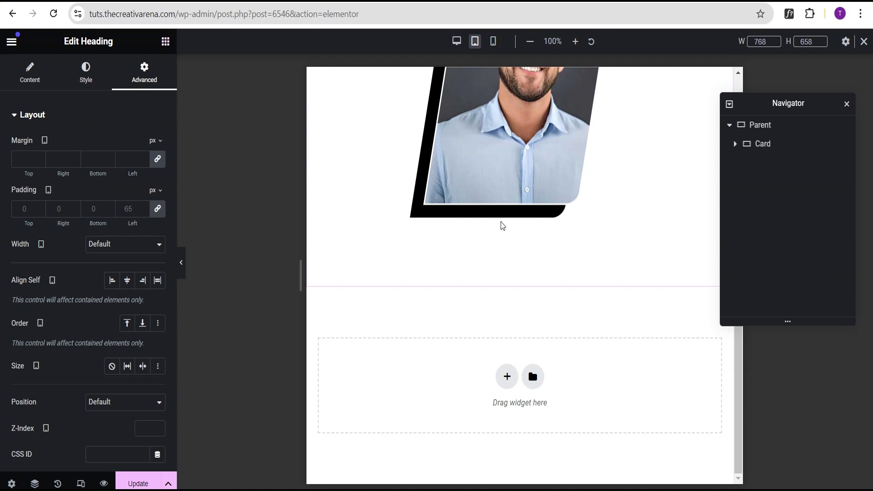
scroll(502, 211, up, 3)
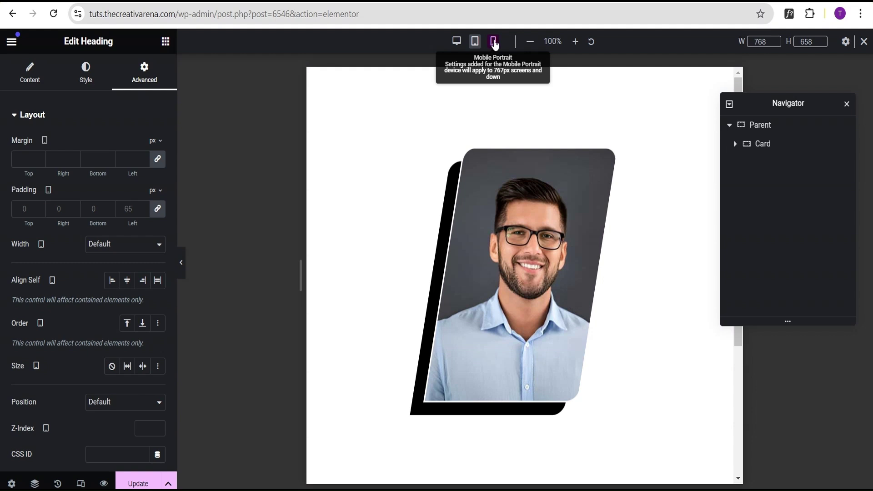
click(495, 42)
scroll(523, 204, up, 3)
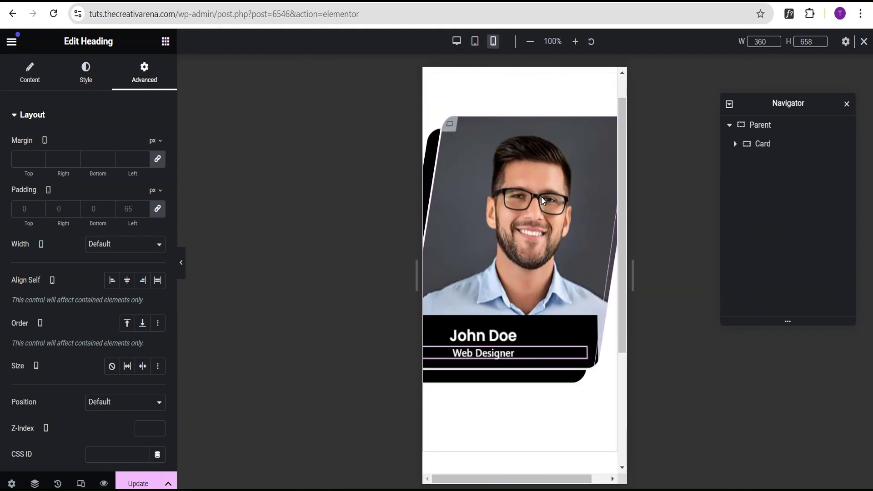
scroll(543, 214, up, 1)
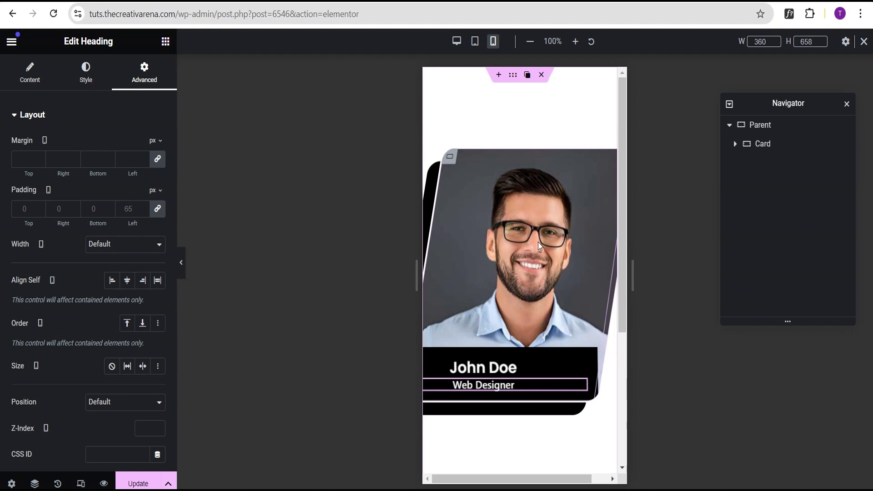
Step: On mobile, set the Card container's width to 70% and its minimum height to 300 px
click(767, 150)
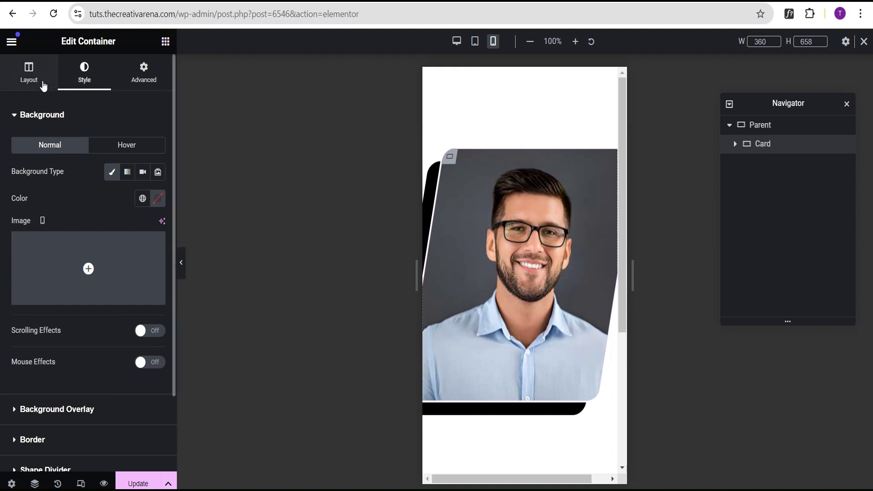
click(28, 77)
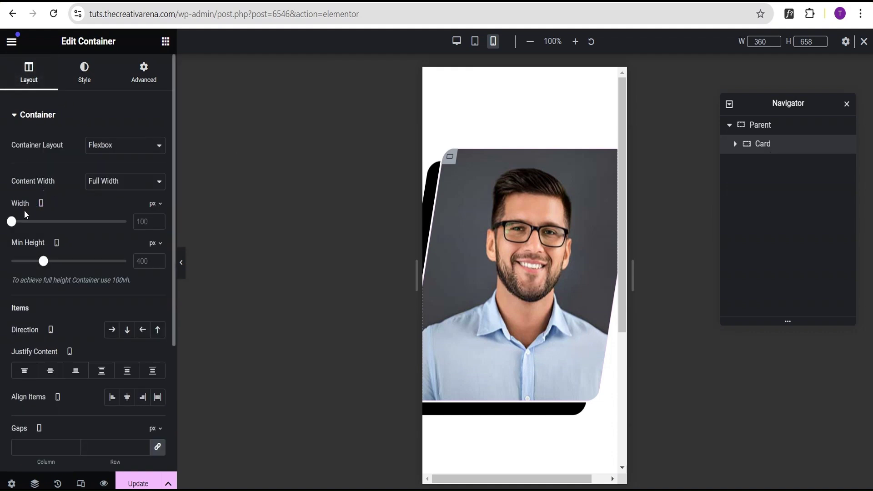
click(154, 204)
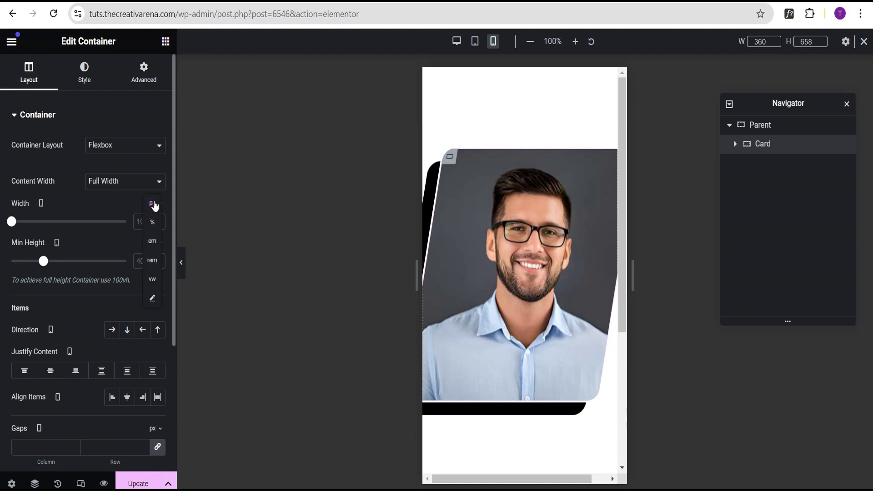
click(154, 224)
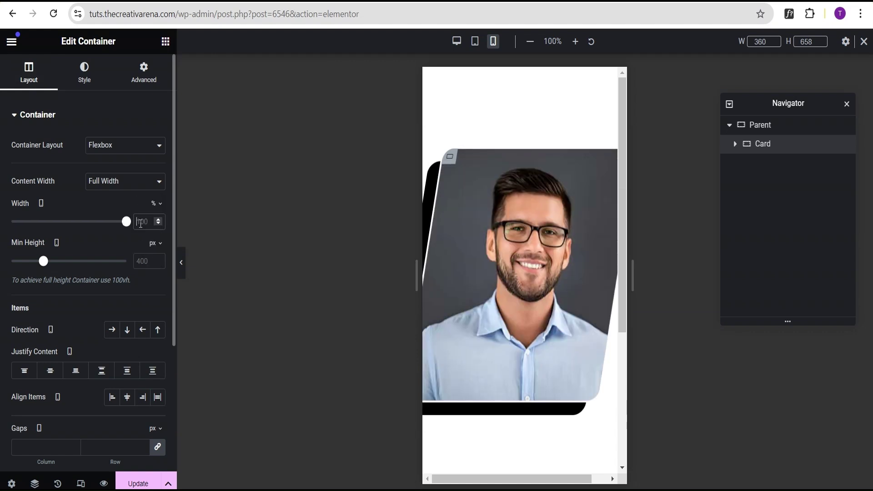
click(140, 222)
text(70)
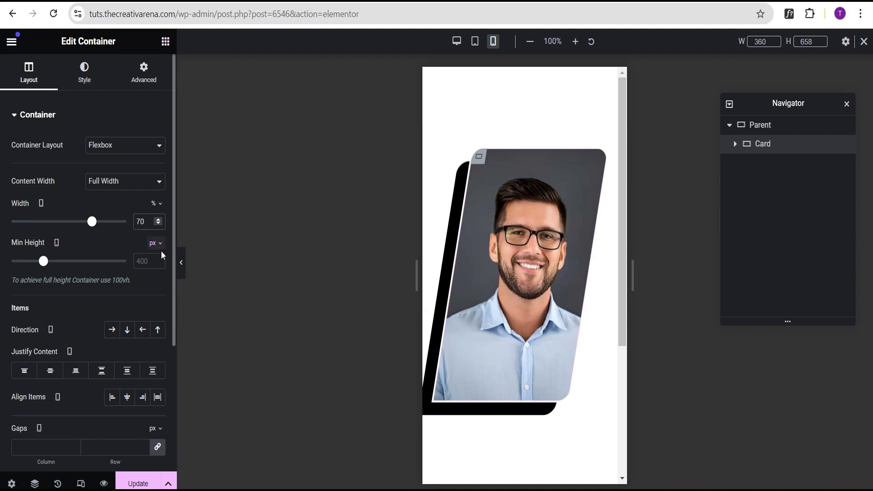
click(144, 258)
text(300)
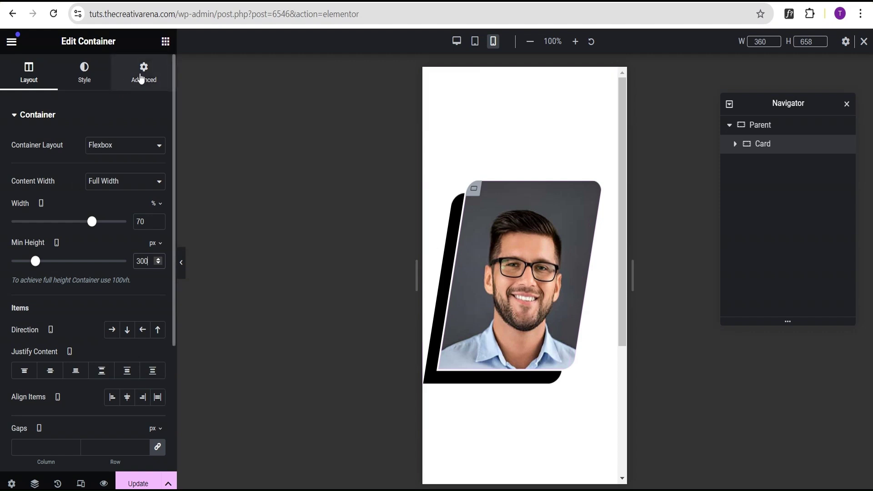
Step: Set the Card container's Transform Skew X to -5° on mobile
click(140, 79)
scroll(91, 228, down, 5)
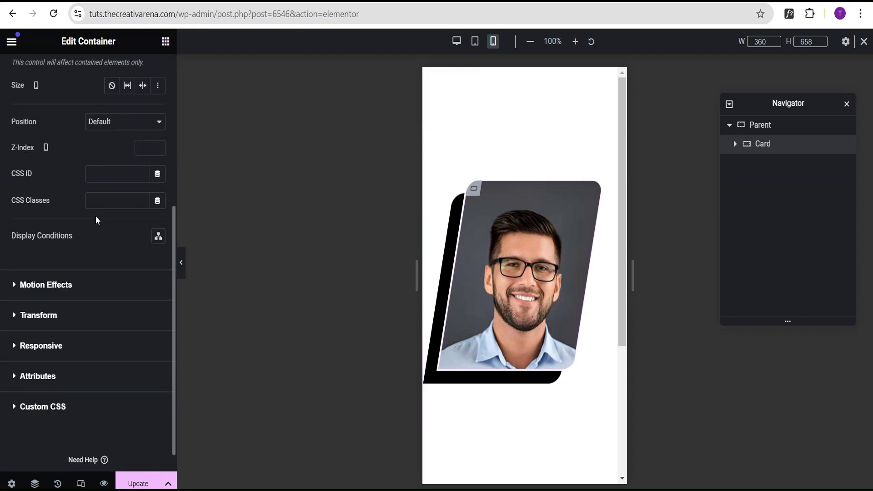
click(59, 291)
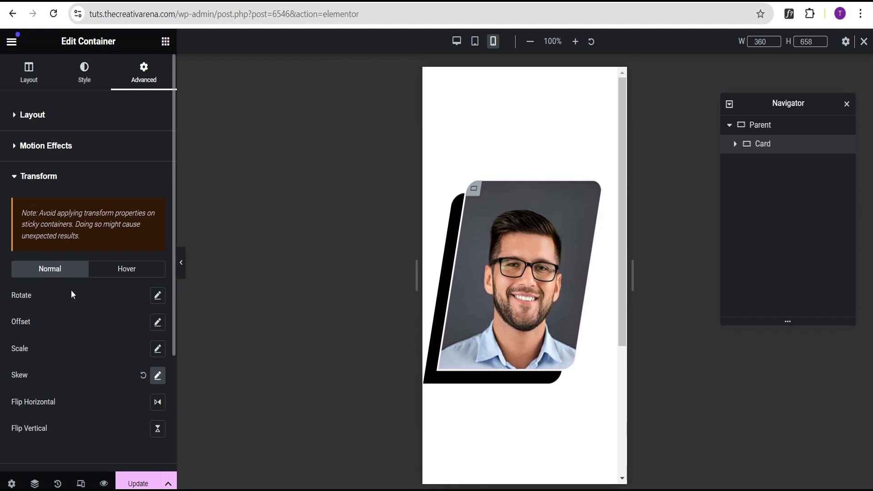
scroll(71, 295, down, 3)
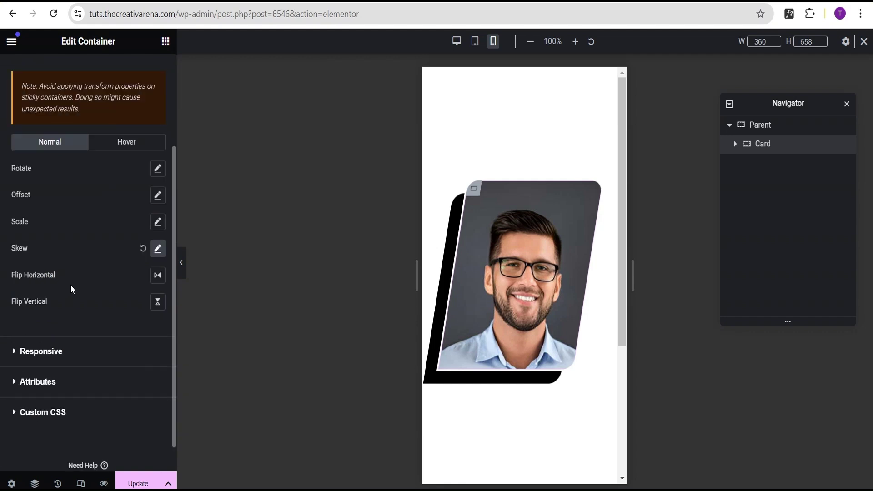
click(158, 250)
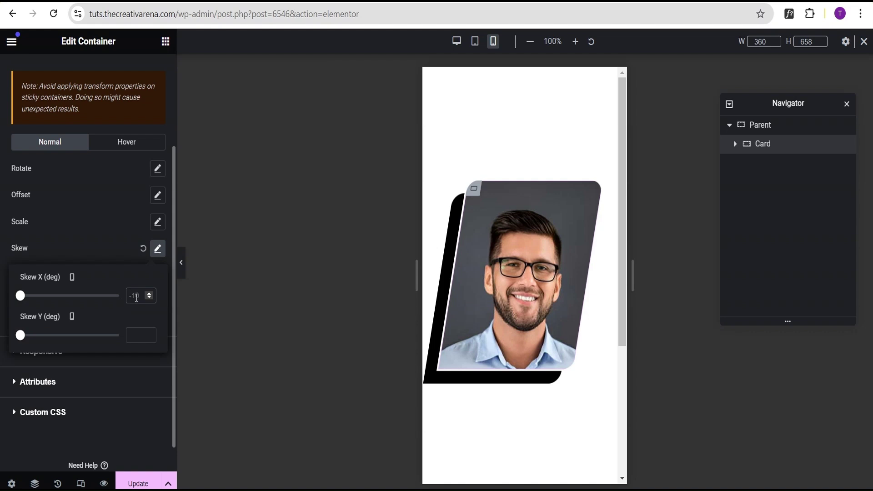
text(-5)
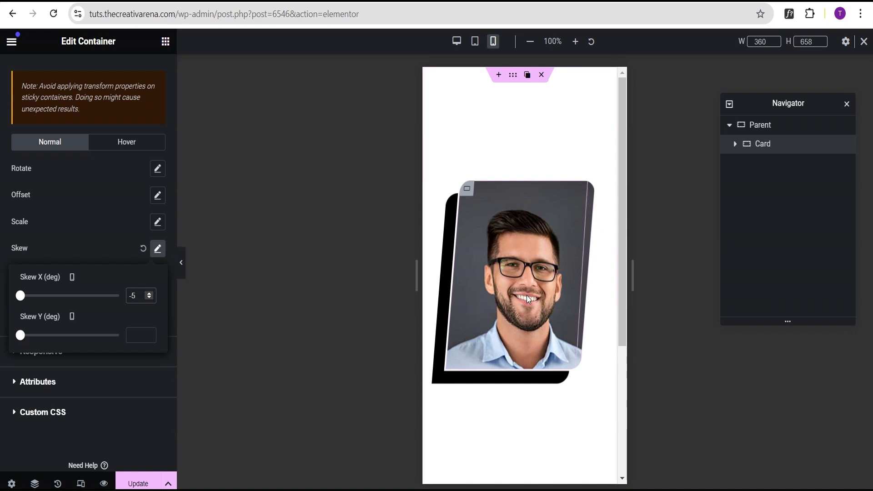
Step: Set the card's Image Transform Skew X to 5° on mobile
click(735, 143)
click(774, 164)
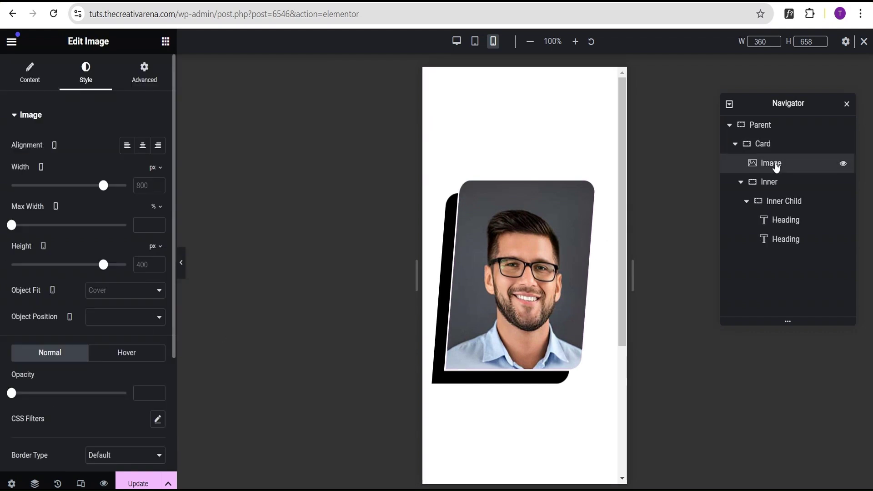
click(144, 85)
click(124, 120)
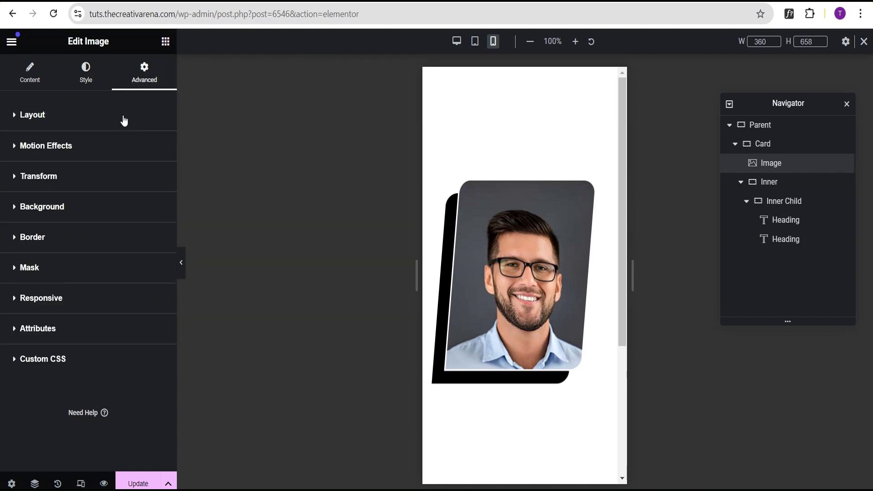
click(92, 182)
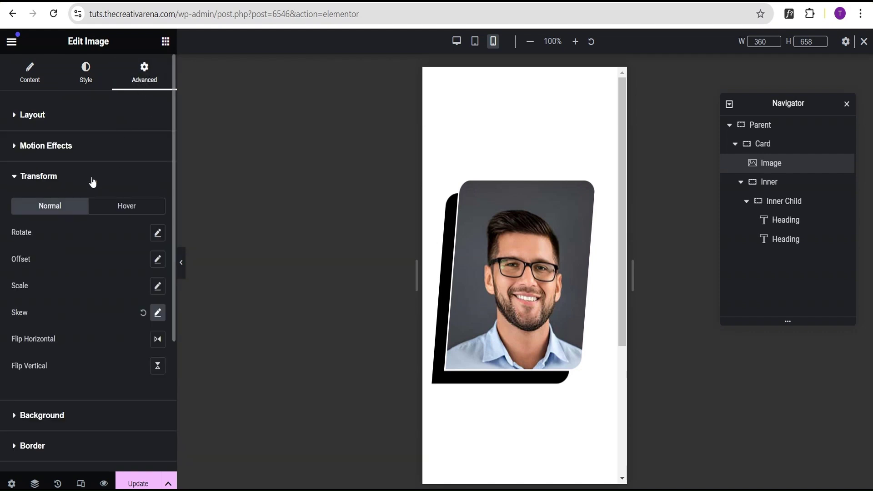
click(156, 314)
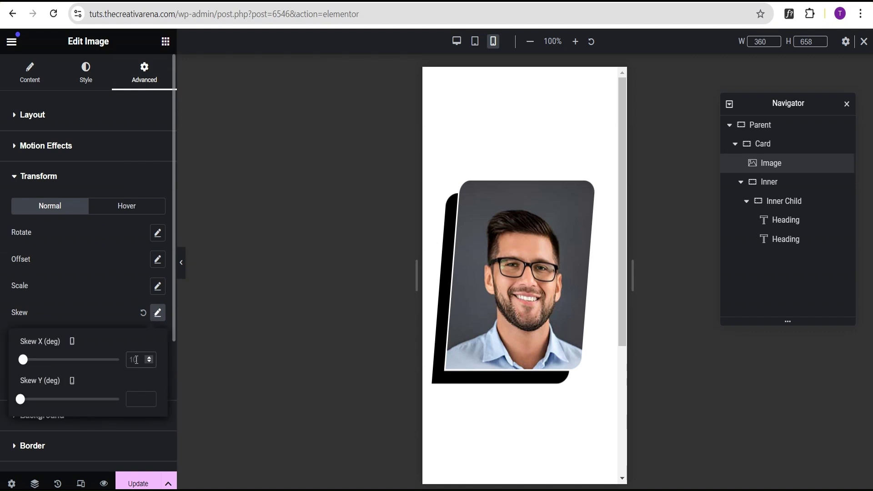
key(BackSpace)
key(BackSpace)
text(5)
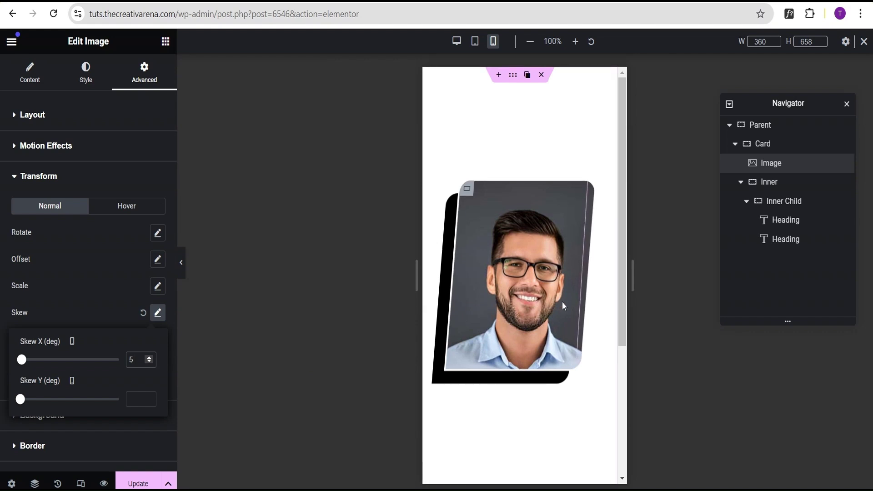
click(741, 184)
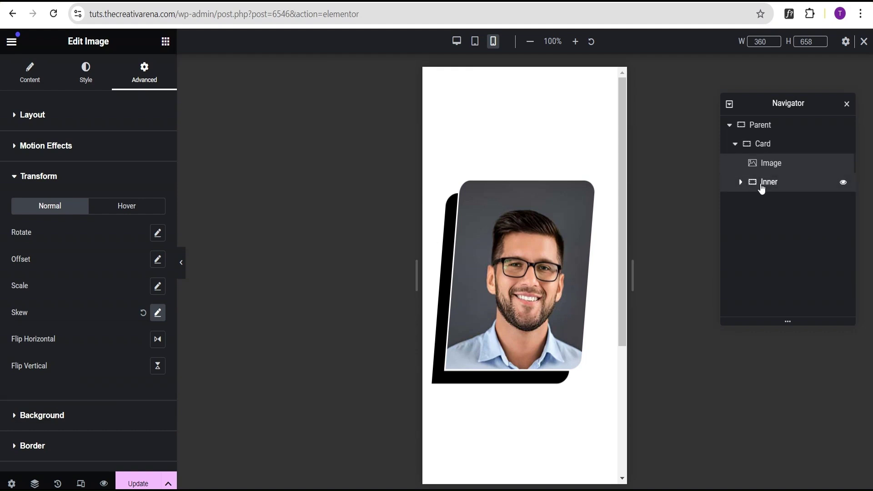
Step: Set the Inner container's minimum height to 500 px on mobile
click(763, 183)
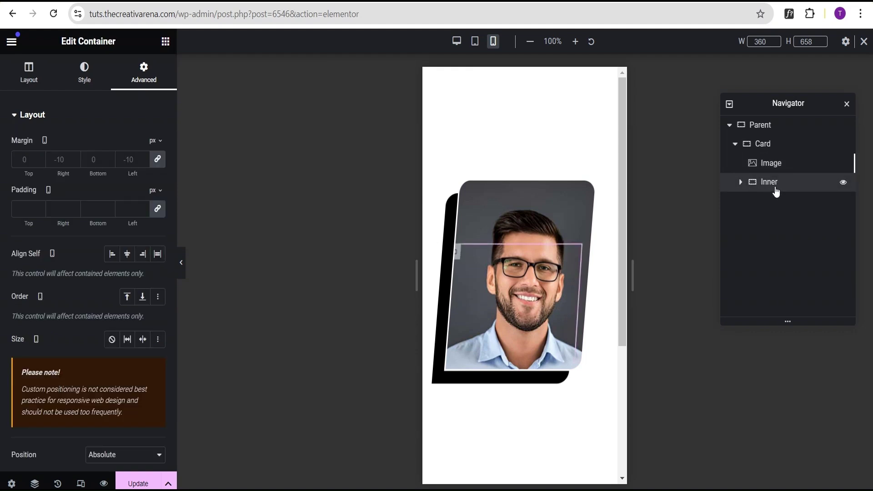
click(28, 73)
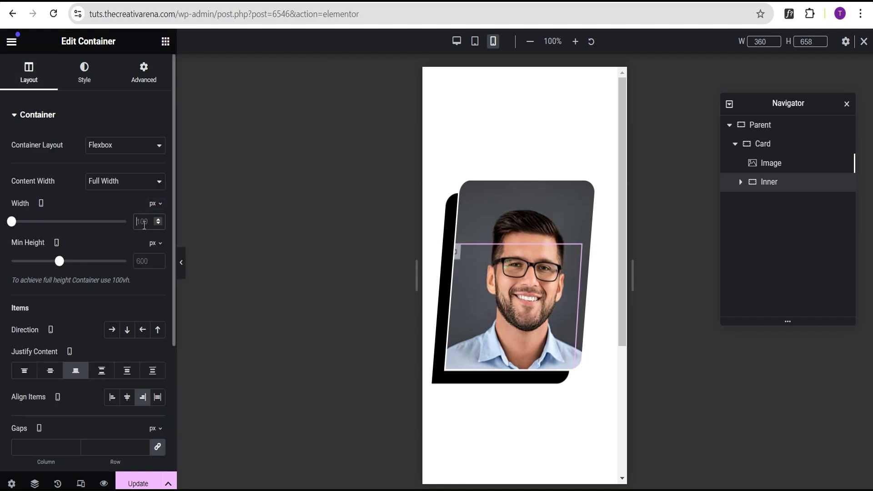
text(600)
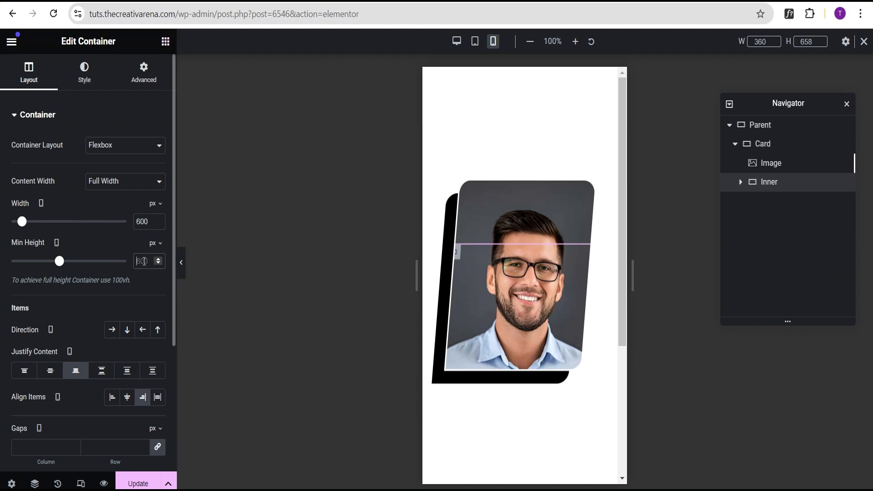
click(143, 261)
text(500)
click(113, 239)
Step: Review the Inner container's Transform skew and offset values, then select Inner Child
click(144, 73)
click(114, 123)
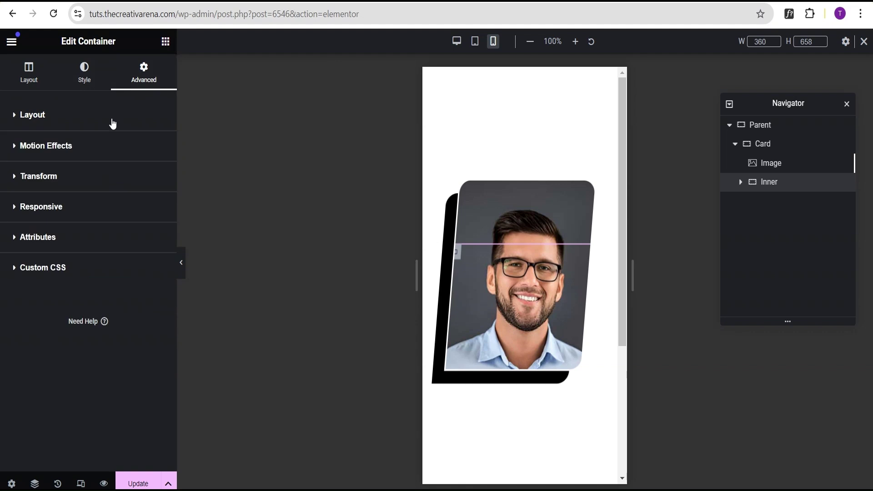
click(97, 178)
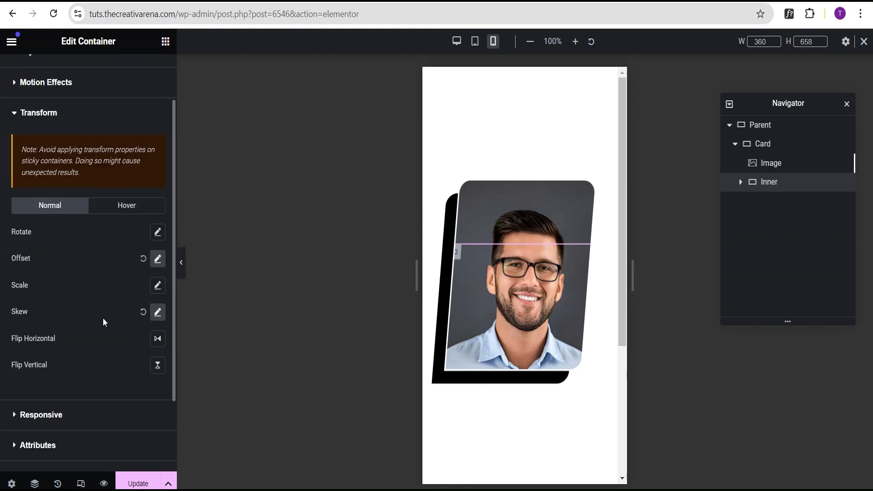
click(158, 250)
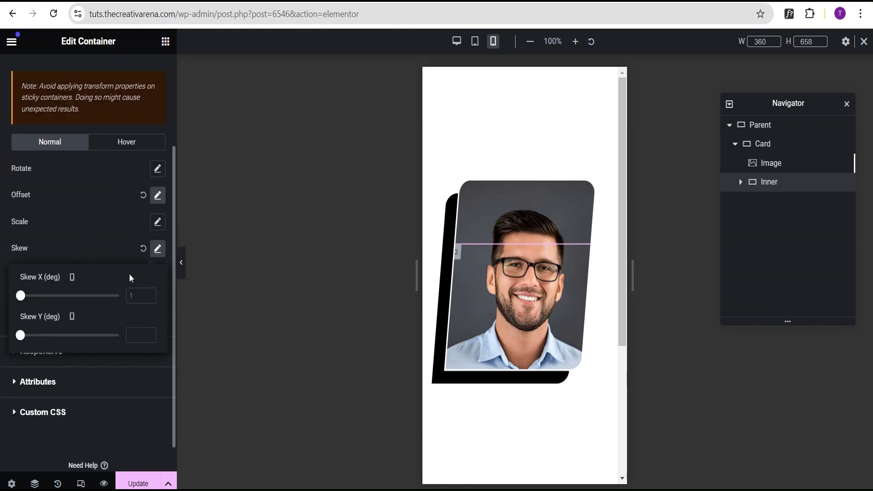
click(159, 251)
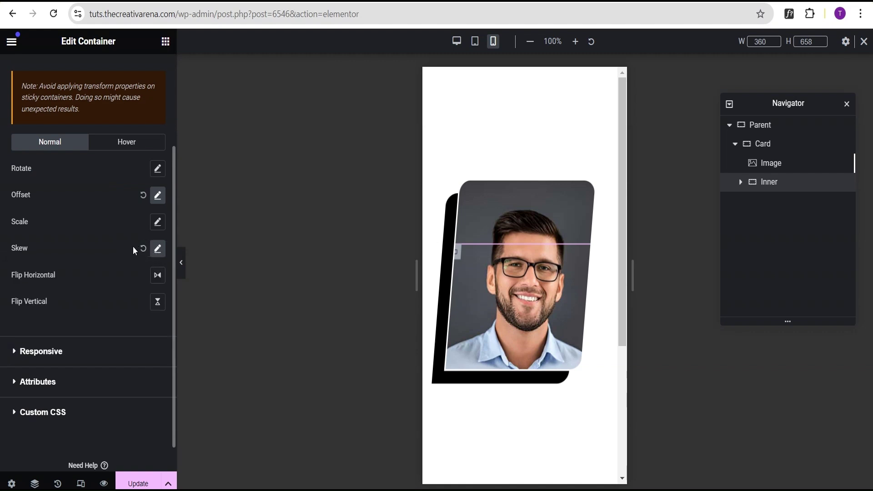
click(157, 198)
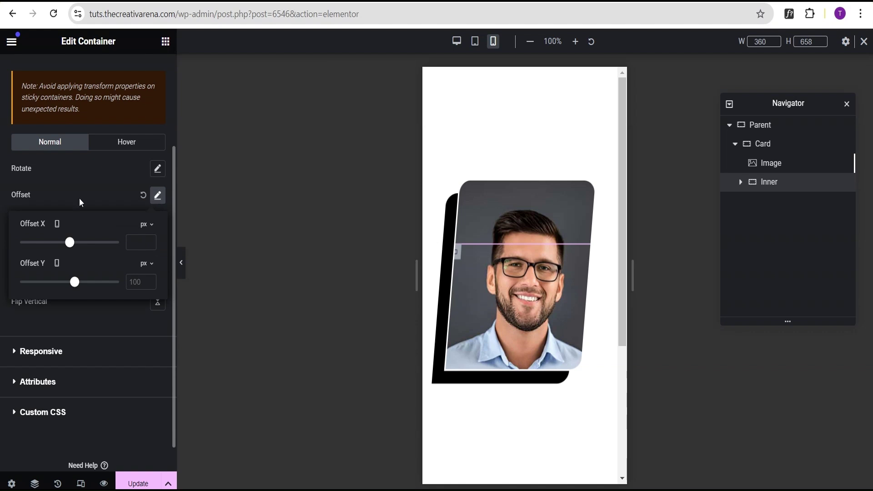
click(80, 198)
click(740, 183)
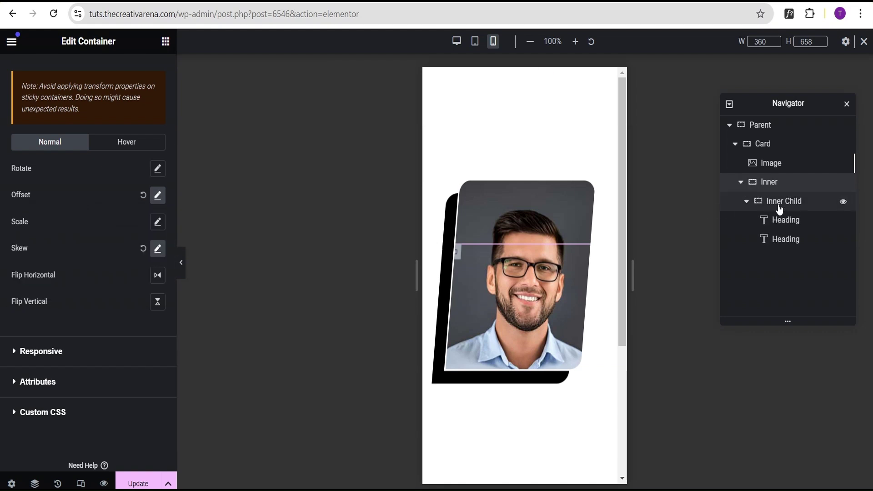
click(779, 207)
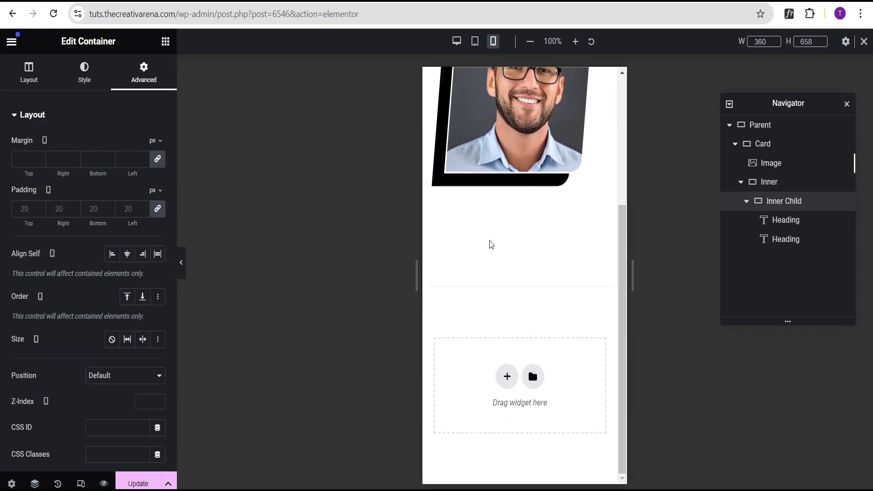
Step: Give the Inner Child container a 5° Transform Skew X, then select the John Doe heading
scroll(491, 244, up, 4)
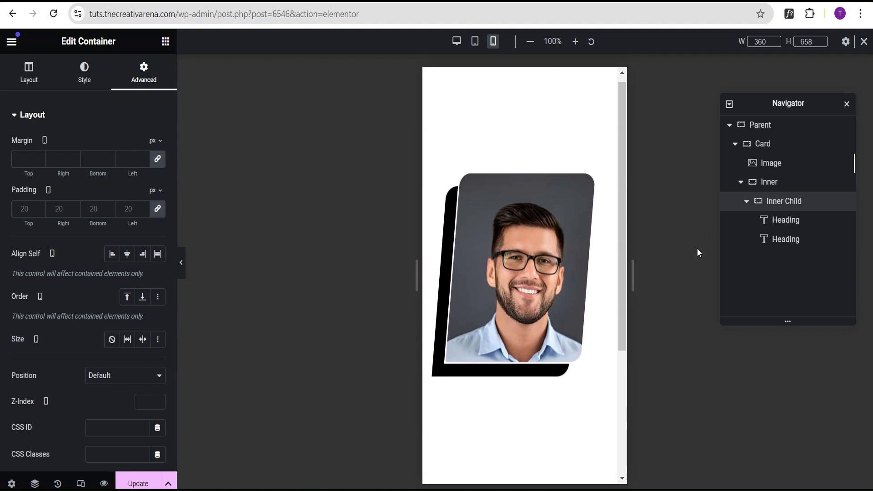
click(135, 119)
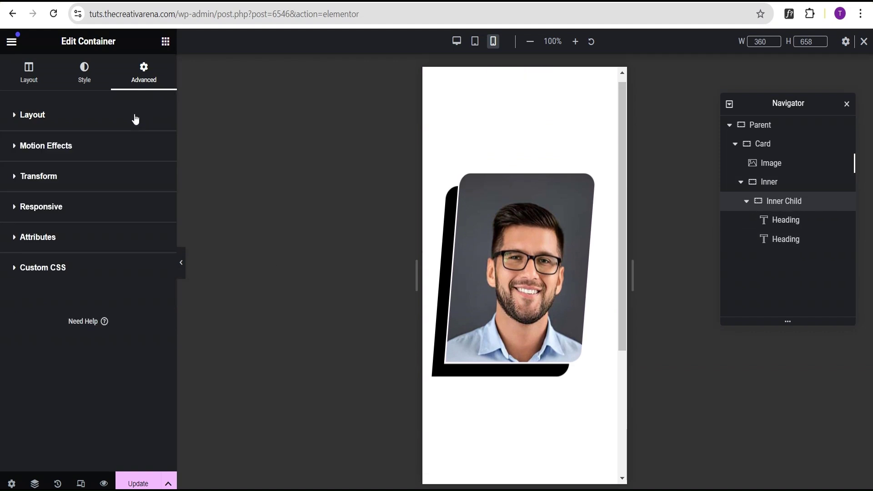
click(89, 177)
click(157, 375)
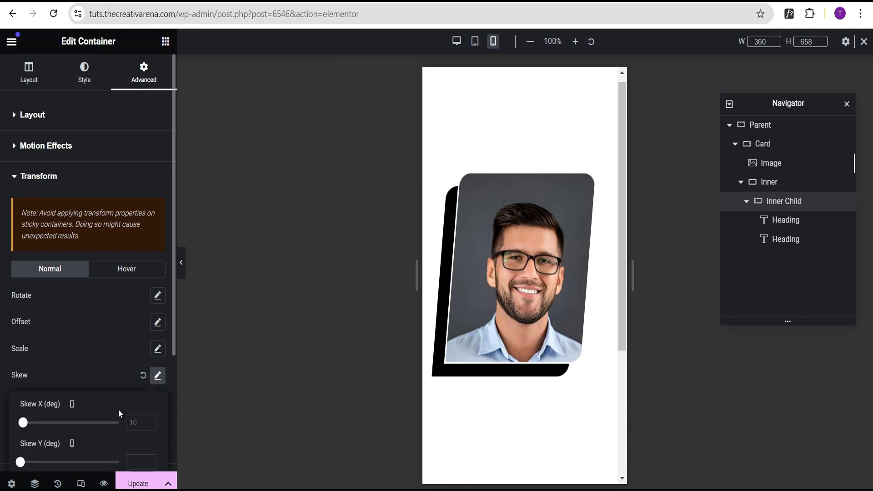
scroll(125, 391, down, 2)
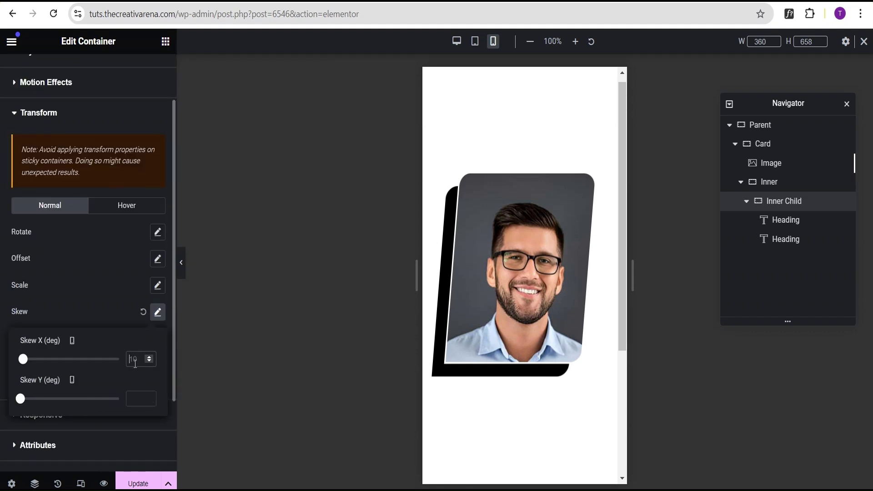
text(5)
click(103, 281)
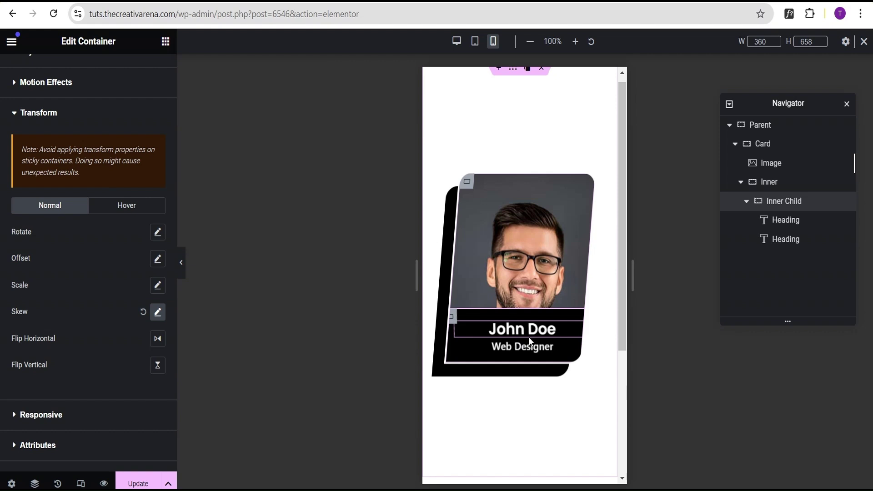
click(787, 222)
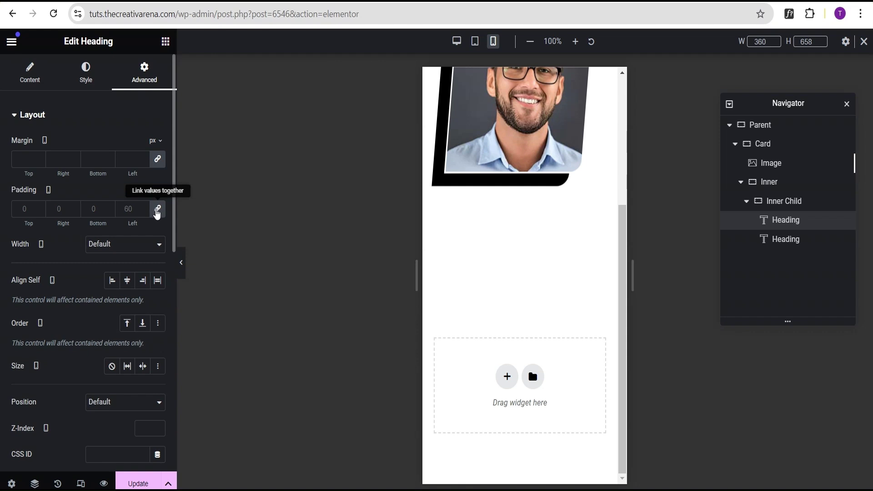
Step: Unlink the John Doe heading's padding and set its left padding to 40 px
click(156, 212)
click(129, 208)
text(0)
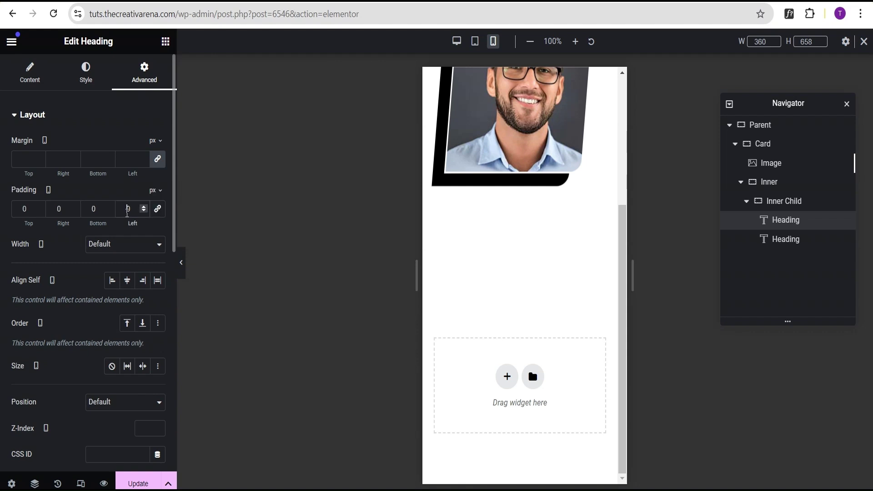
text(4)
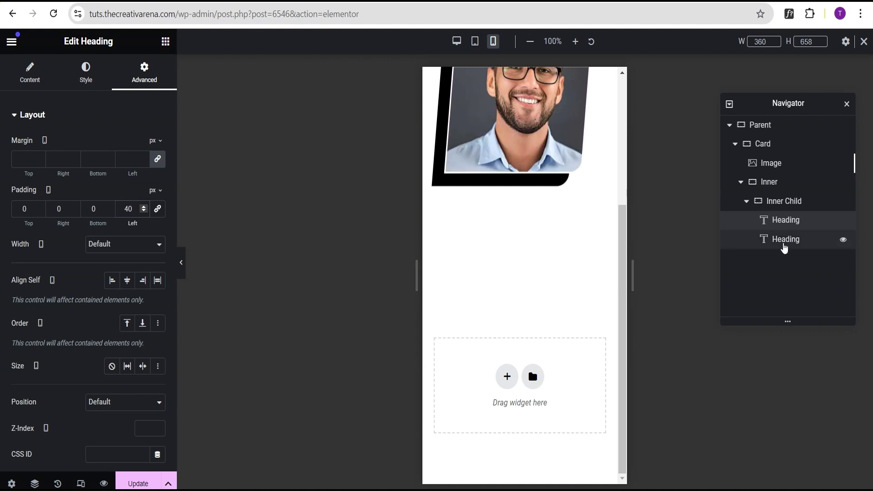
Step: Set the Web Designer heading's left padding to 45 px and preview the card with the editor hidden
click(785, 240)
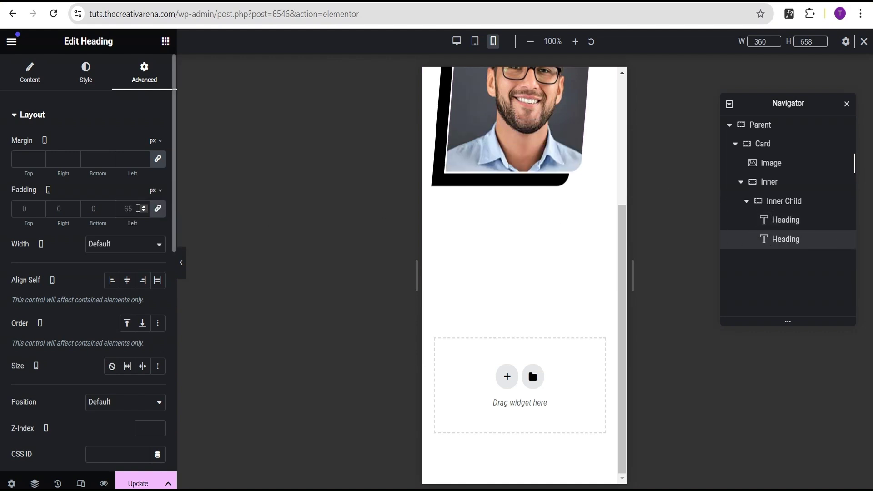
click(152, 209)
double_click(134, 210)
text(45)
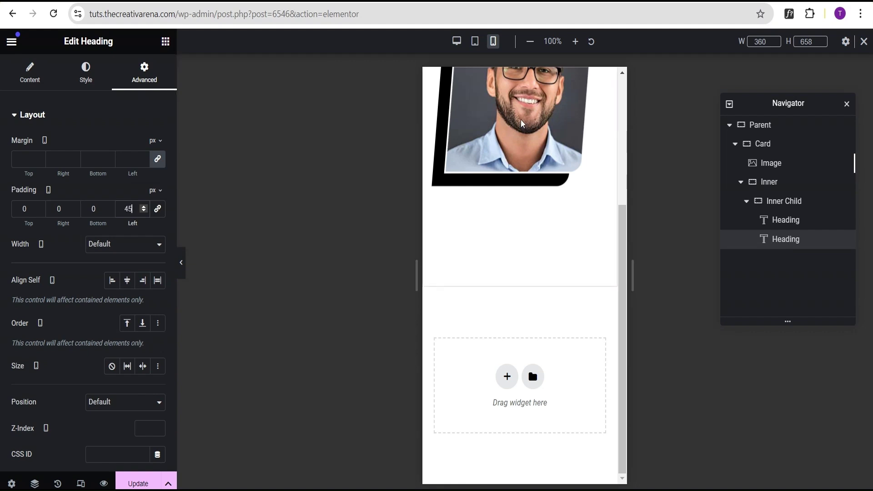
scroll(521, 122, up, 4)
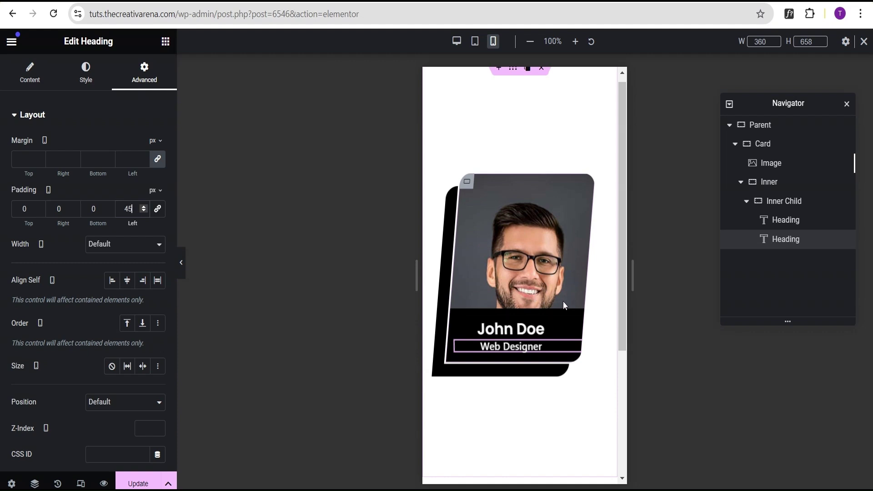
click(181, 263)
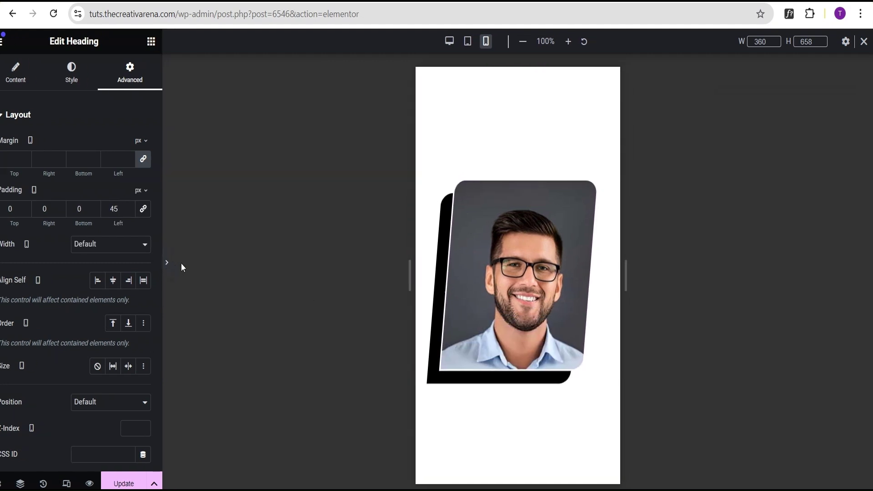
mouse_move(453, 284)
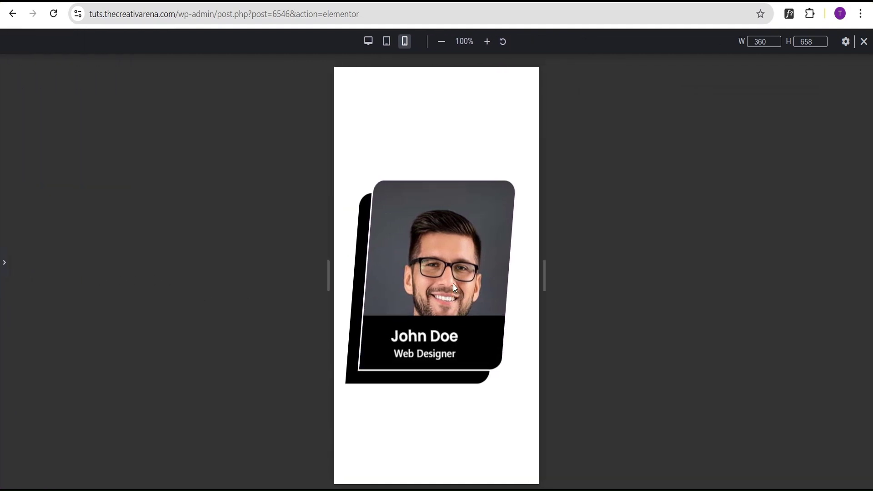
Step: At desktop width, duplicate the Card container twice to make three profile cards
click(369, 41)
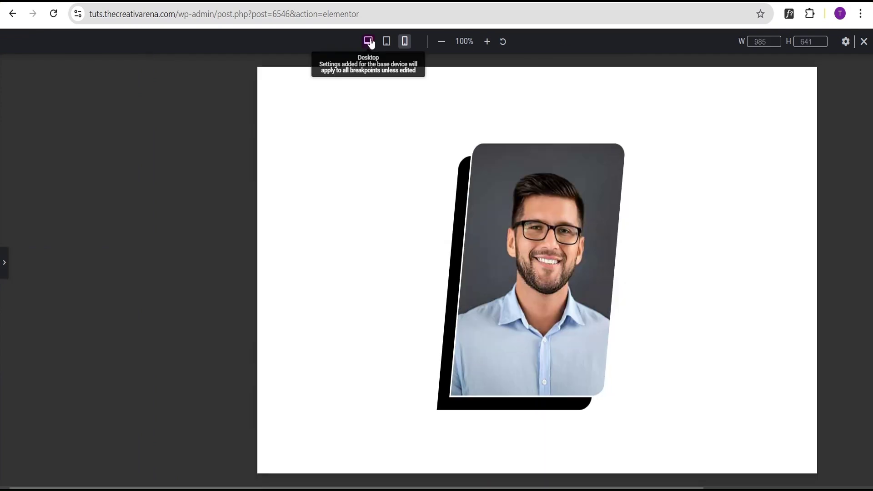
click(4, 262)
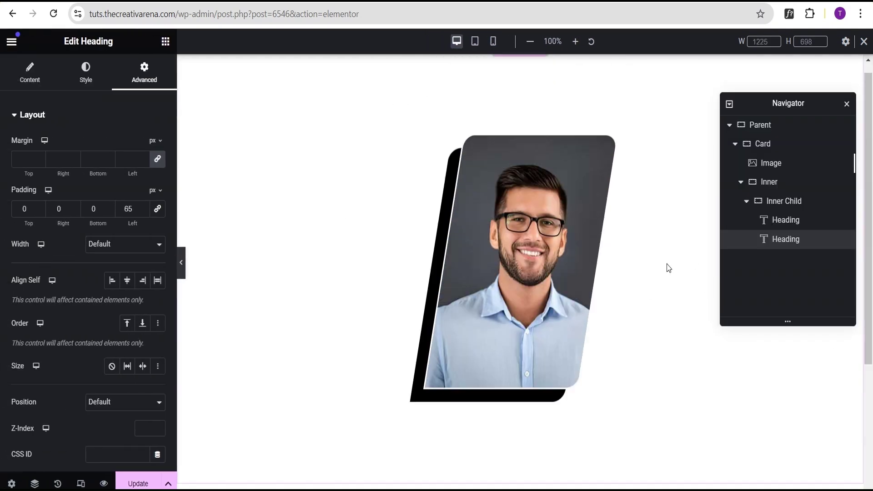
click(734, 144)
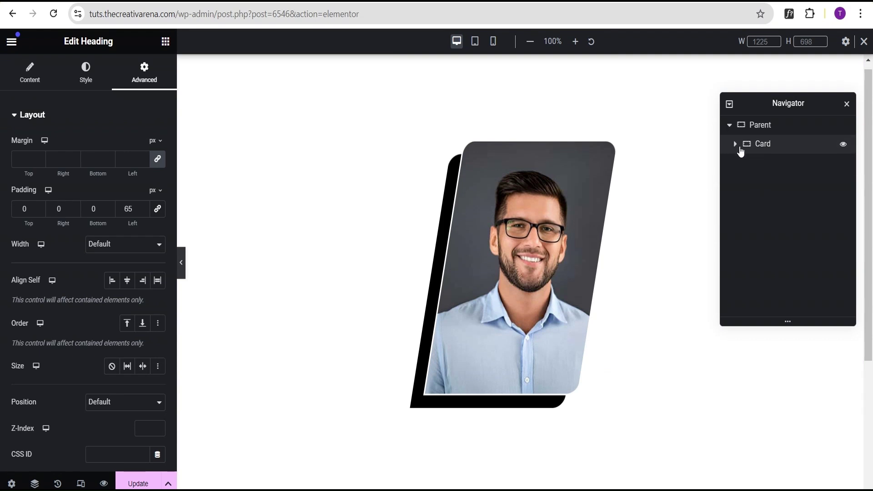
click(803, 149)
right_click(799, 148)
click(790, 184)
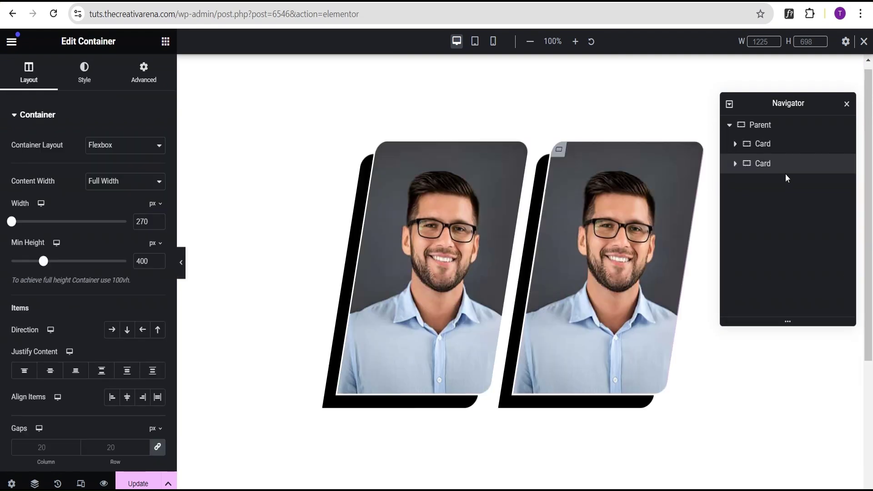
right_click(787, 163)
click(791, 205)
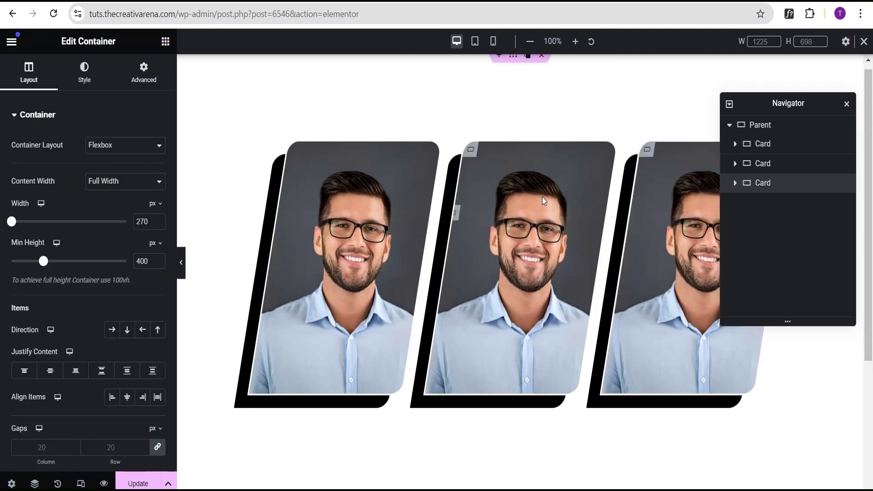
Step: Replace the second card's photo with the red-haired woman's image from the Media Library
click(608, 165)
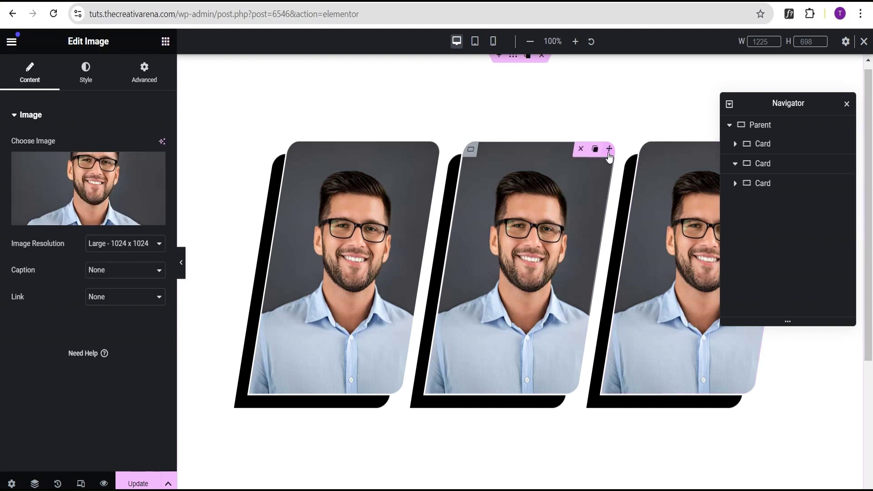
click(73, 181)
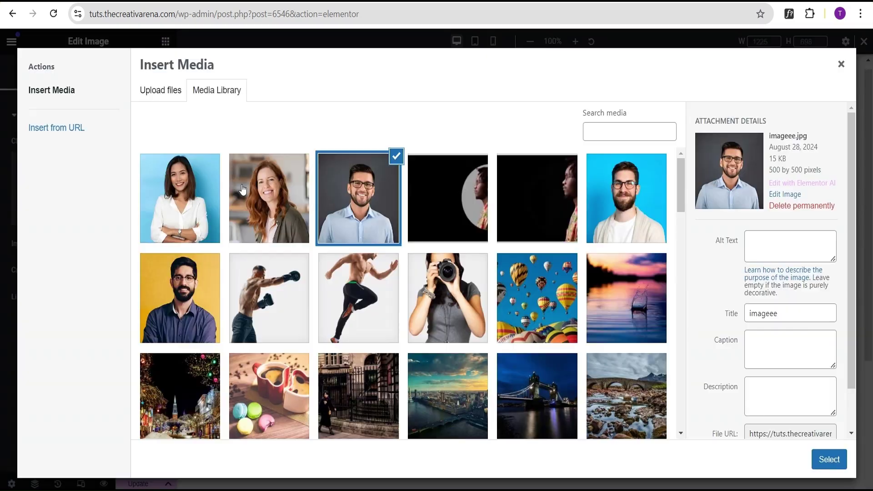
click(270, 196)
click(828, 460)
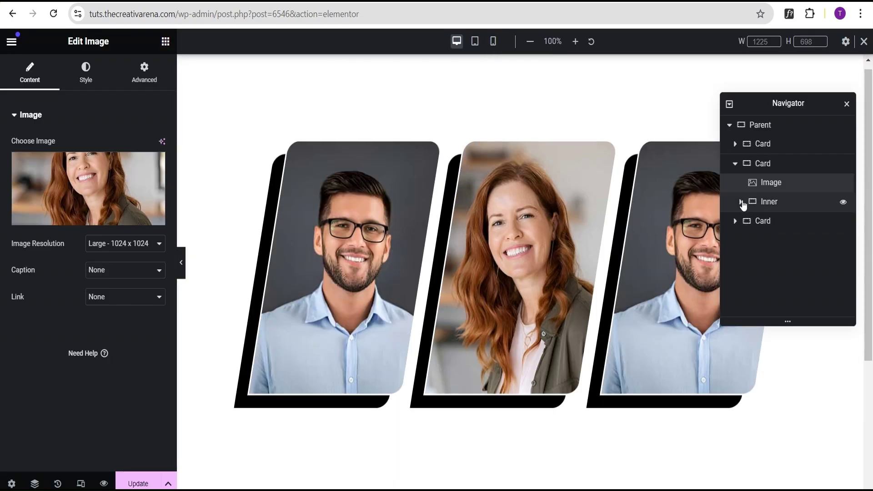
Step: Change the second card's name heading from John Doe to Jane Doe
click(741, 201)
click(748, 224)
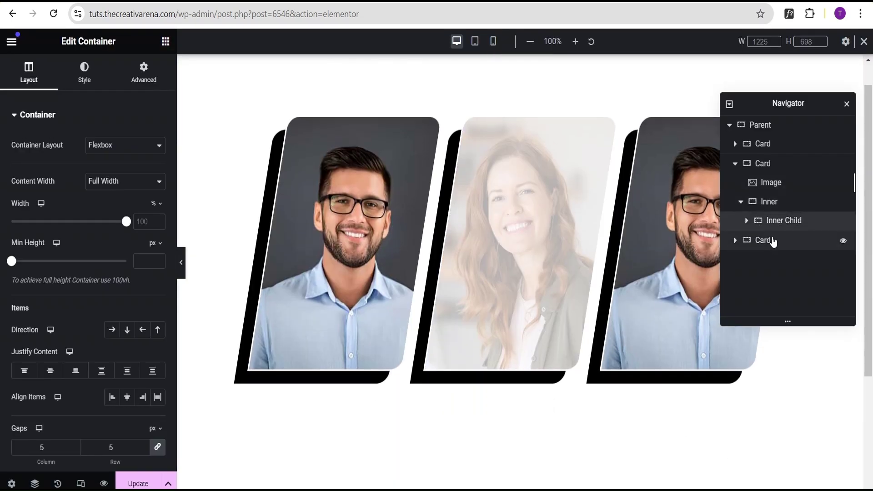
click(748, 223)
click(781, 241)
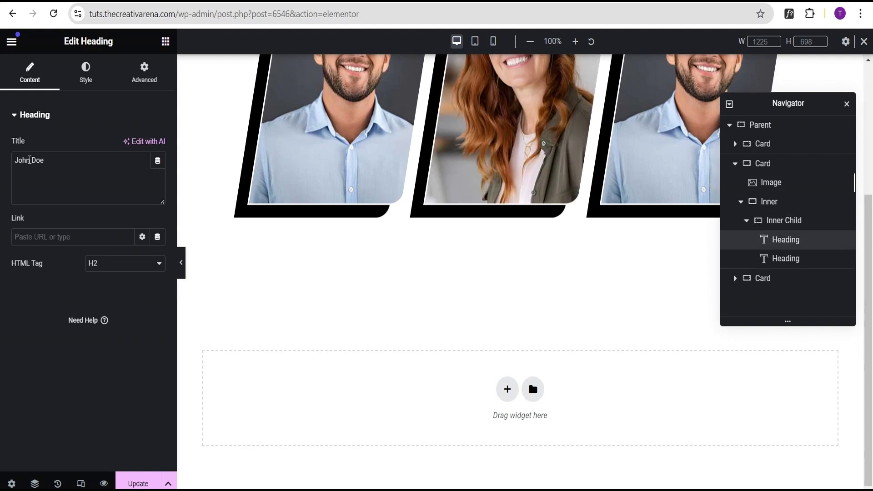
drag(30, 160, 19, 159)
text(ane)
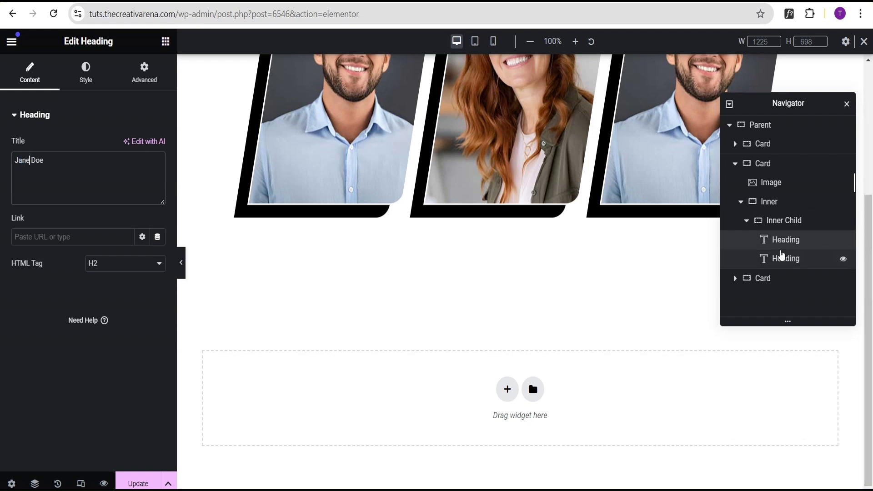
scroll(571, 180, up, 3)
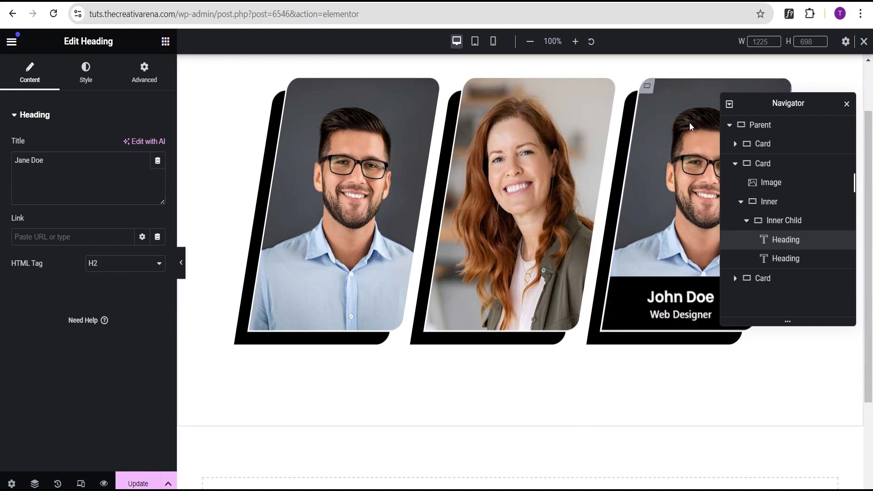
Step: Replace the third card's photo with the dark-haired woman on the blue background
click(735, 163)
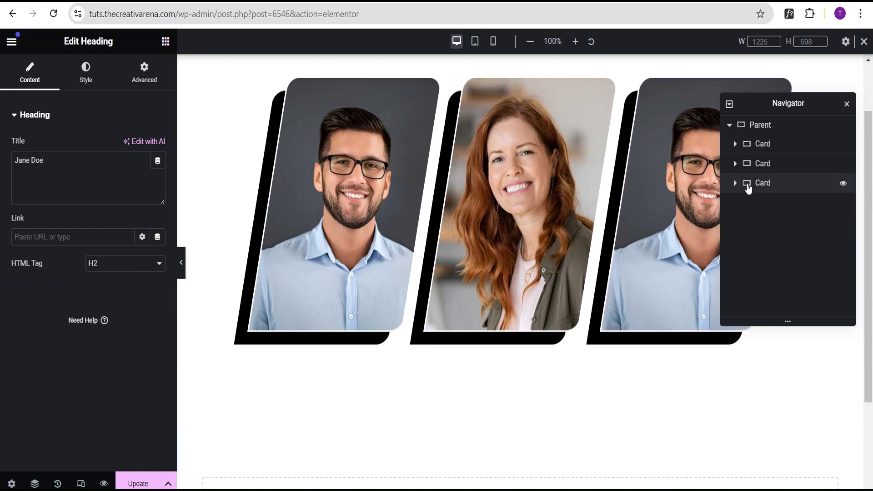
click(734, 184)
click(773, 200)
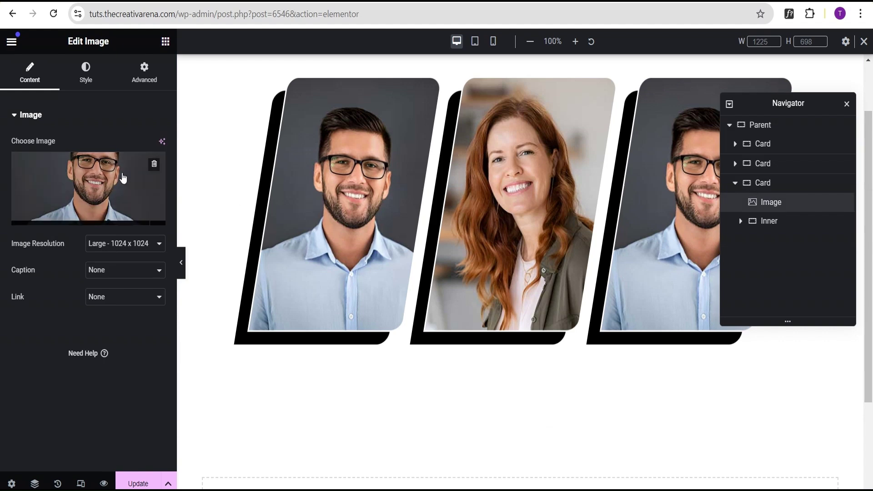
click(103, 180)
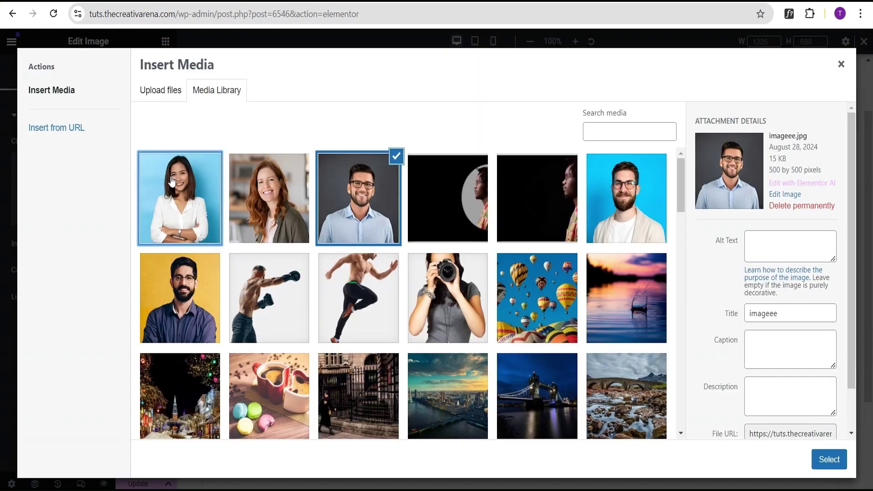
click(196, 188)
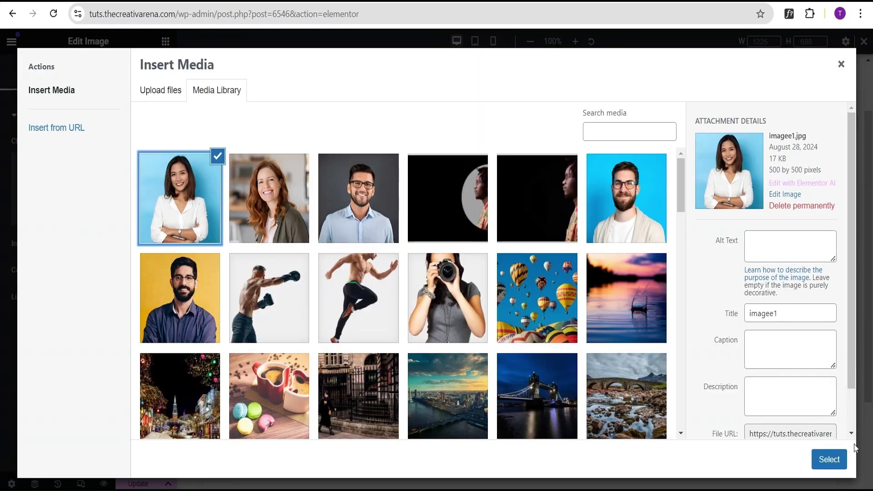
click(829, 459)
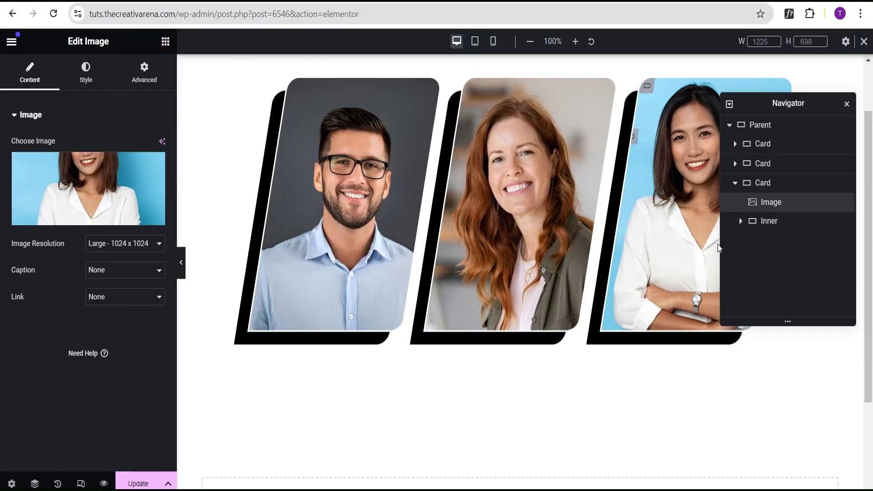
Step: Rename the third card's heading to Anna Doe and preview the cards at 768 px tablet width
click(742, 225)
click(741, 222)
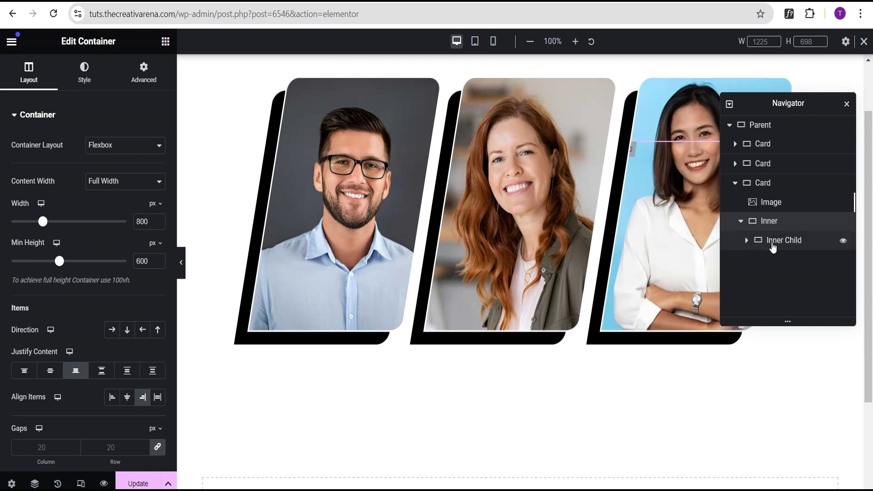
click(746, 240)
click(786, 259)
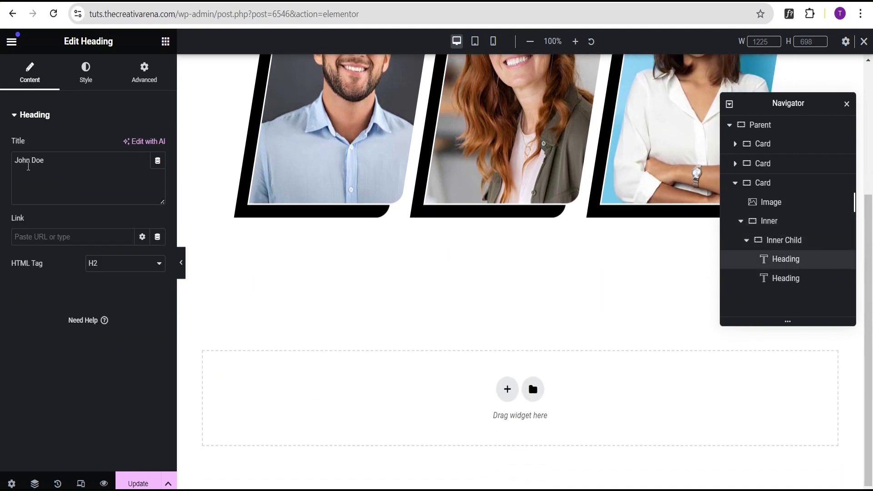
drag(33, 161, 2, 164)
text(Anna)
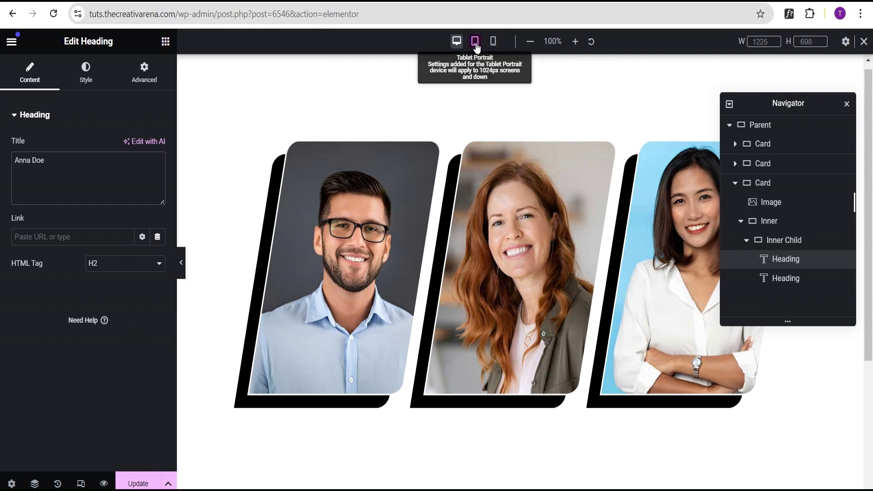
click(181, 262)
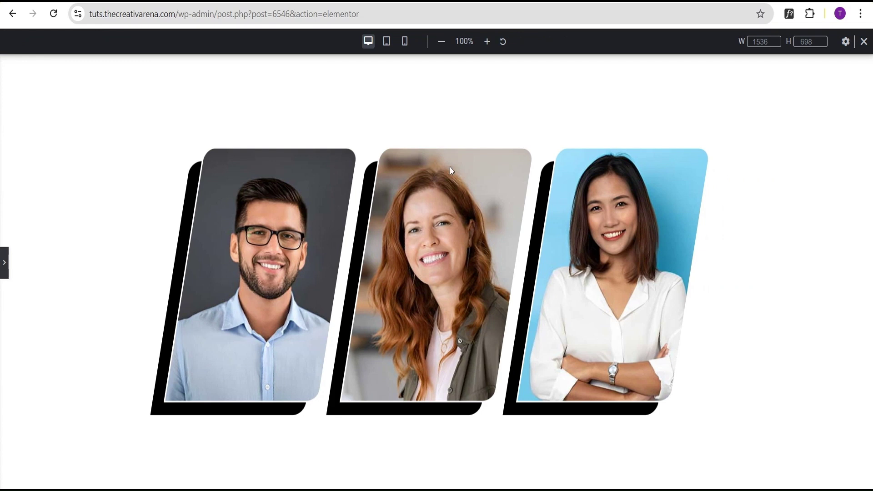
click(387, 41)
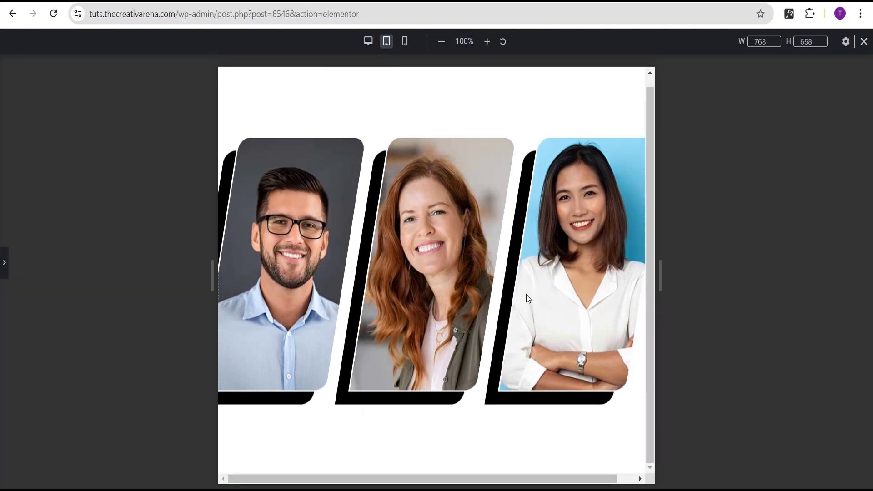
Step: Select the Parent container and turn on Wrap so the tablet cards flow onto two rows
click(4, 263)
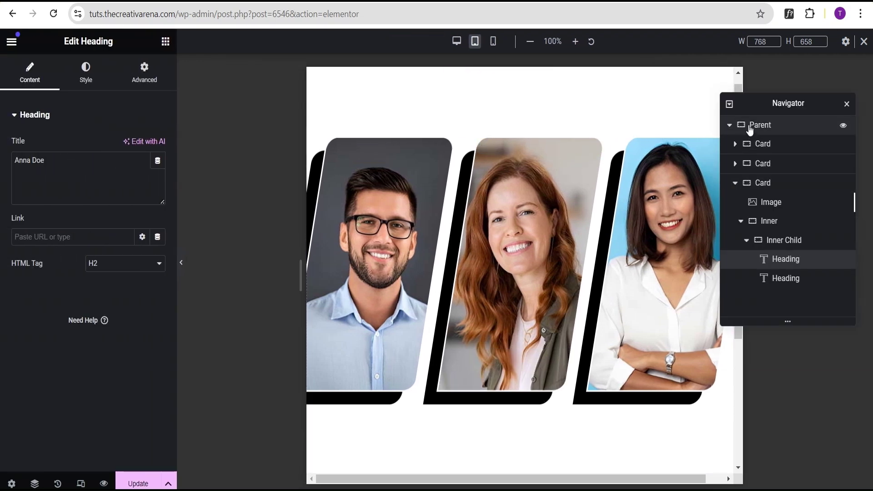
click(750, 124)
click(25, 75)
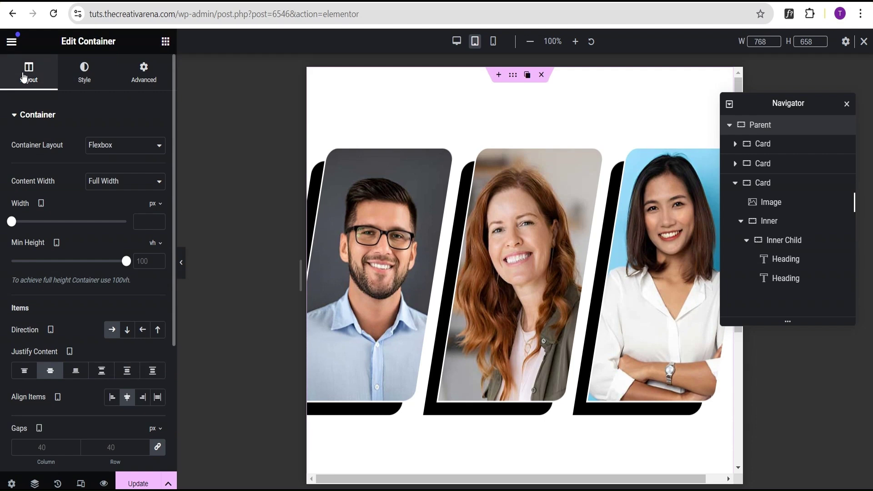
scroll(40, 273, down, 4)
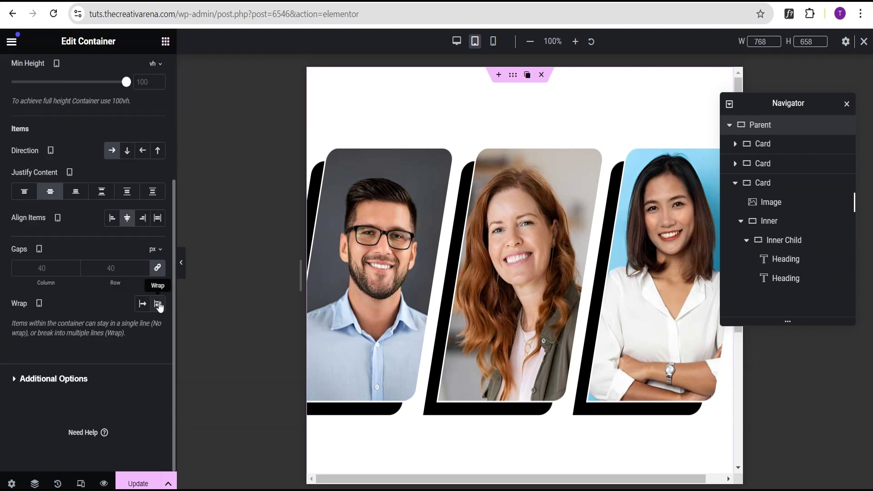
click(158, 304)
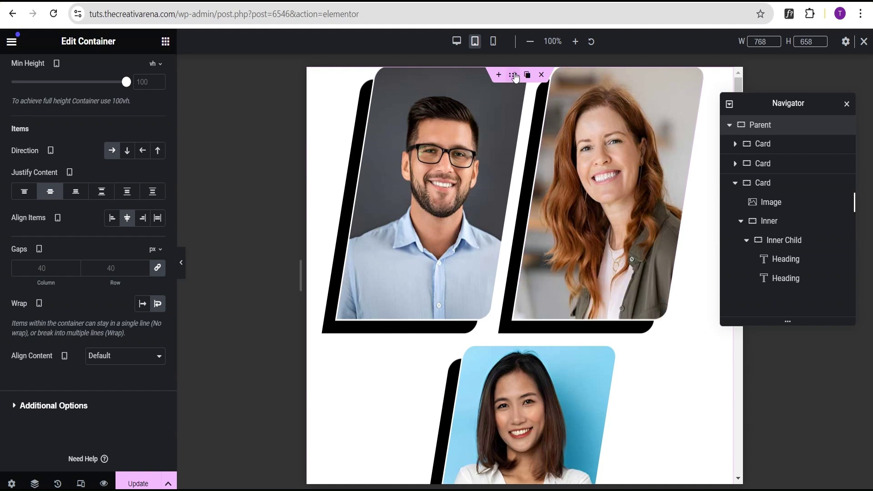
scroll(50, 95, up, 4)
Step: Set the Parent container's unlinked tablet padding to 100, 20, 100, 20 px
click(142, 75)
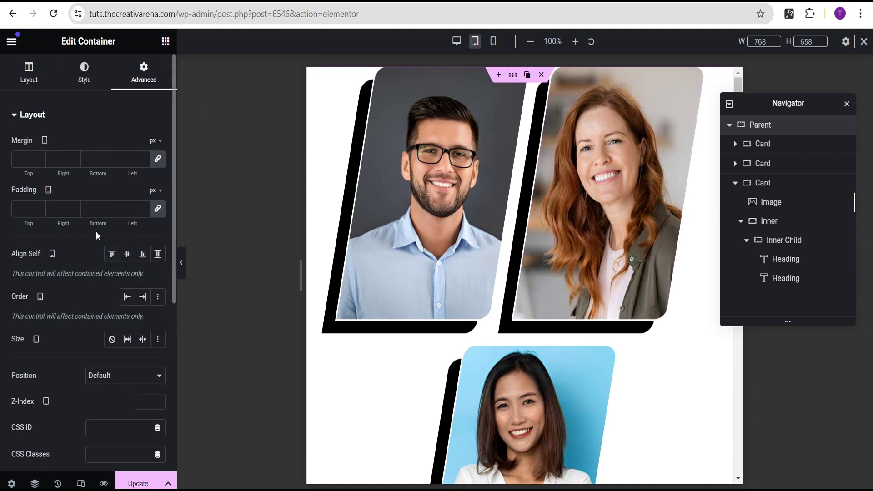
click(27, 210)
text(100)
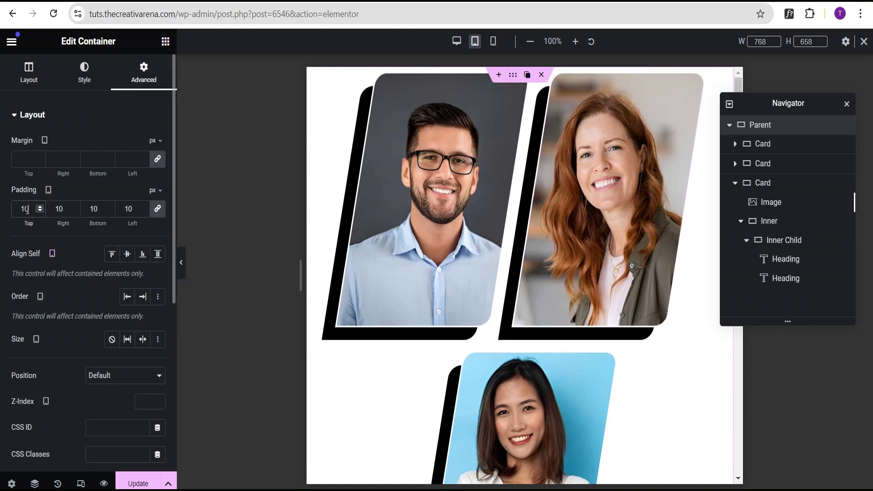
click(158, 209)
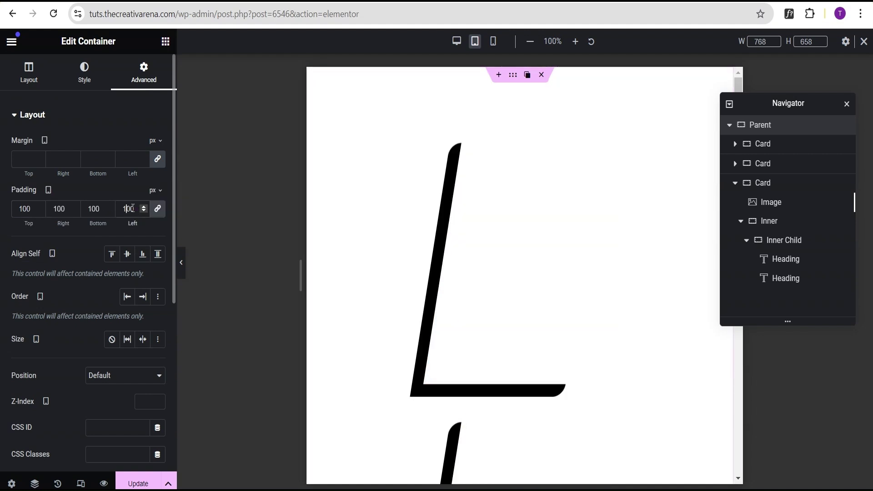
drag(131, 208, 121, 207)
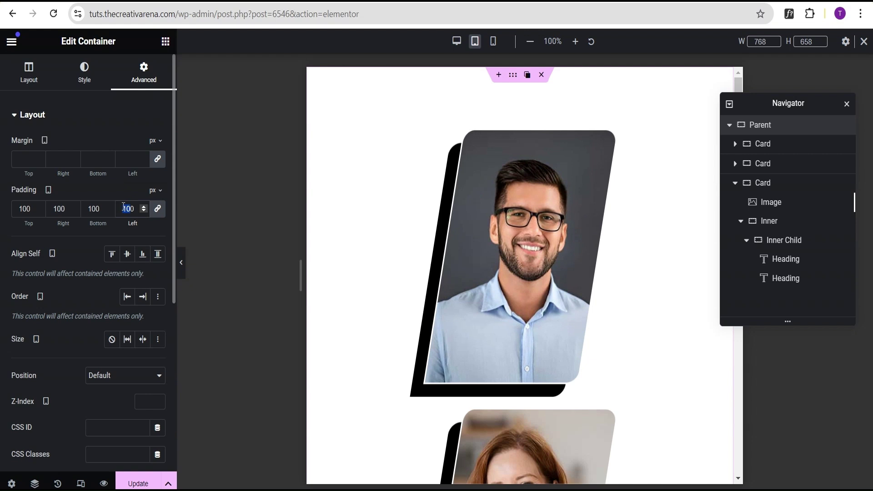
text(20)
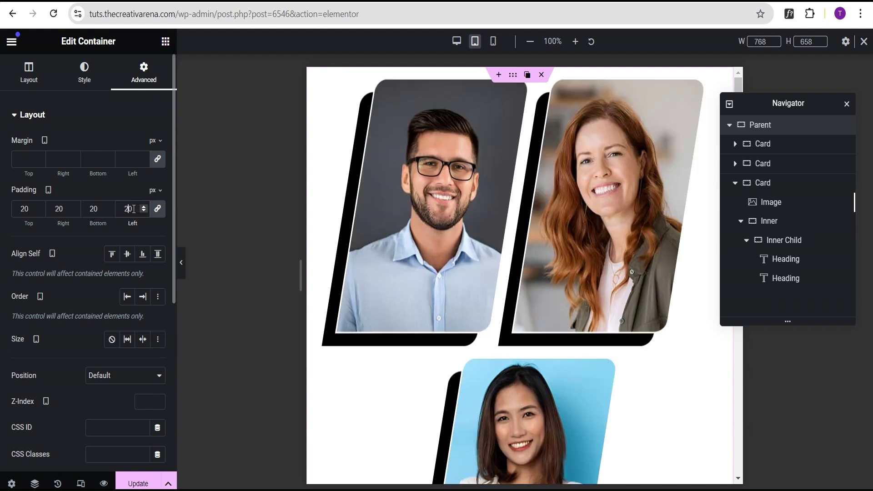
text(100)
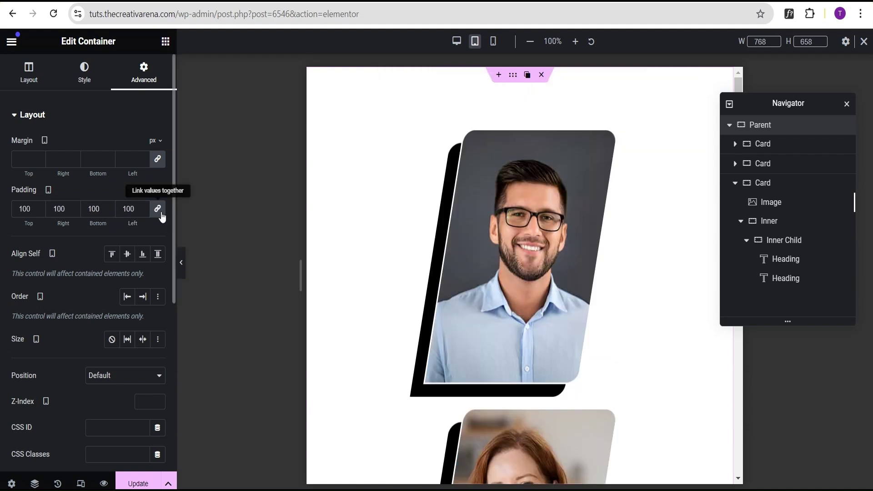
double_click(132, 209)
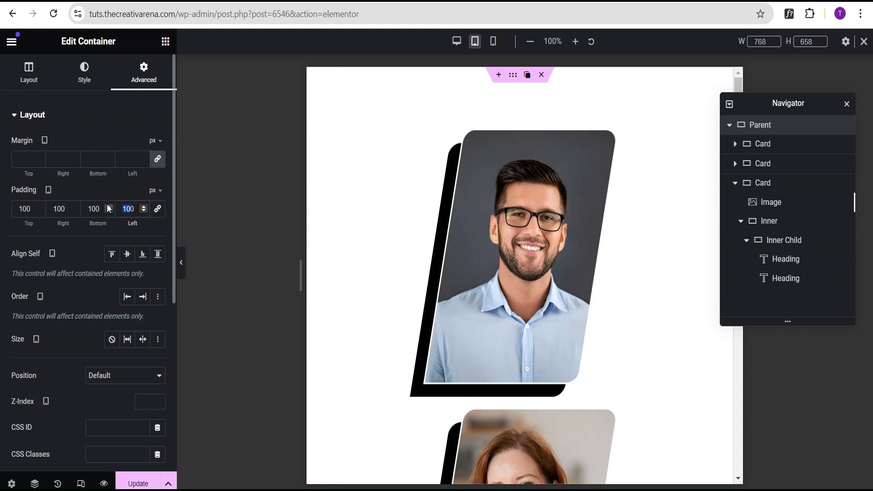
text(20)
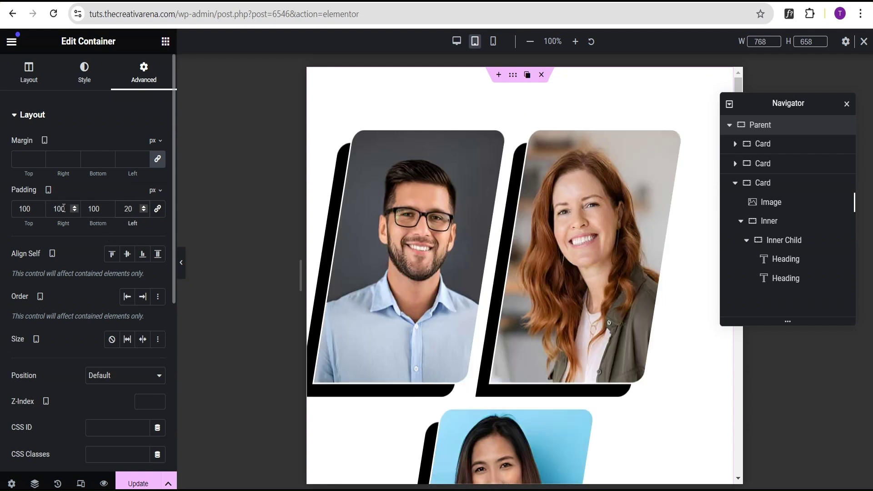
double_click(64, 208)
text(20)
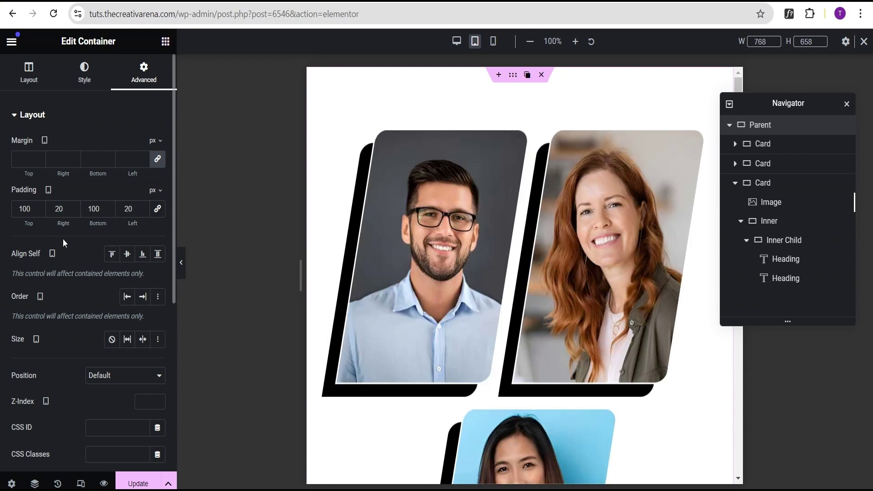
scroll(585, 242, down, 4)
scroll(572, 246, up, 4)
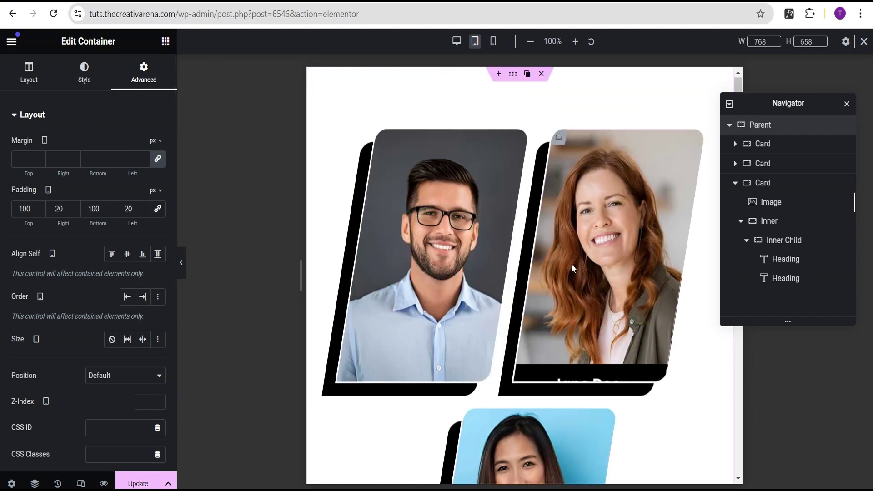
scroll(572, 265, down, 4)
scroll(572, 263, up, 4)
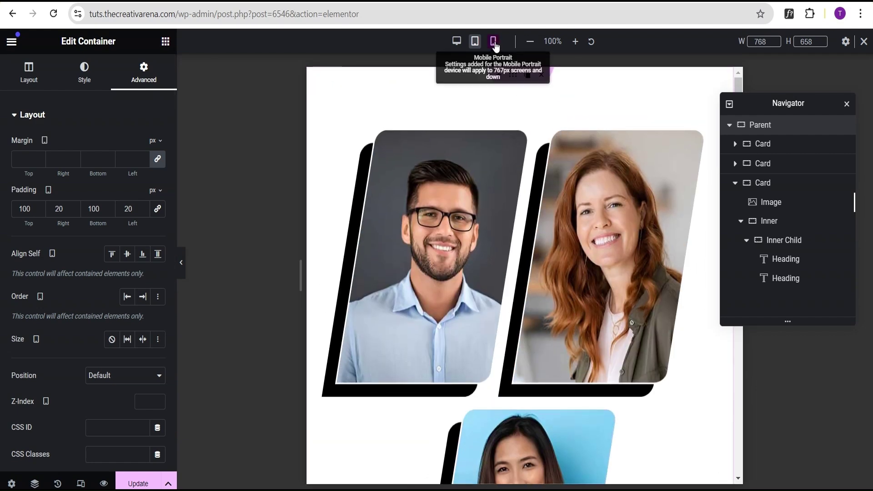
Step: Check the three cards stack in one column at mobile width, save, and return to desktop view
click(494, 42)
scroll(609, 233, down, 1)
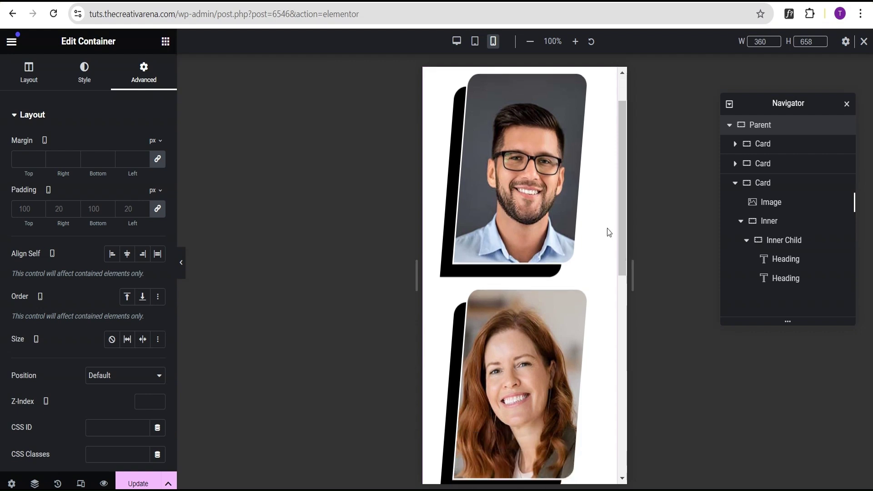
scroll(609, 232, down, 5)
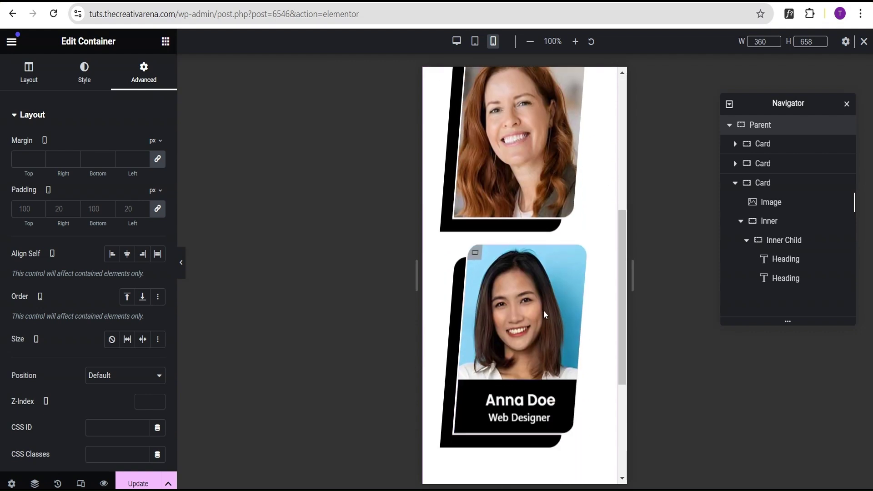
scroll(529, 225, up, 3)
scroll(528, 214, up, 2)
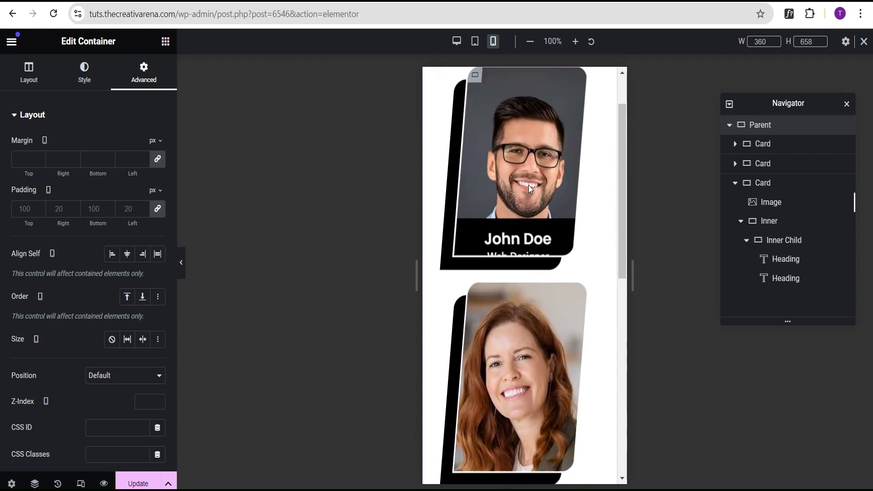
scroll(578, 182, up, 2)
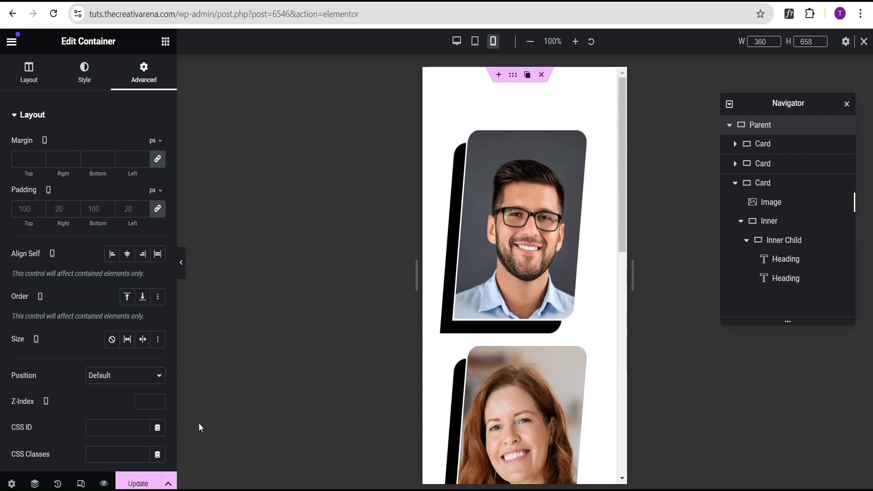
key(ctrl+s)
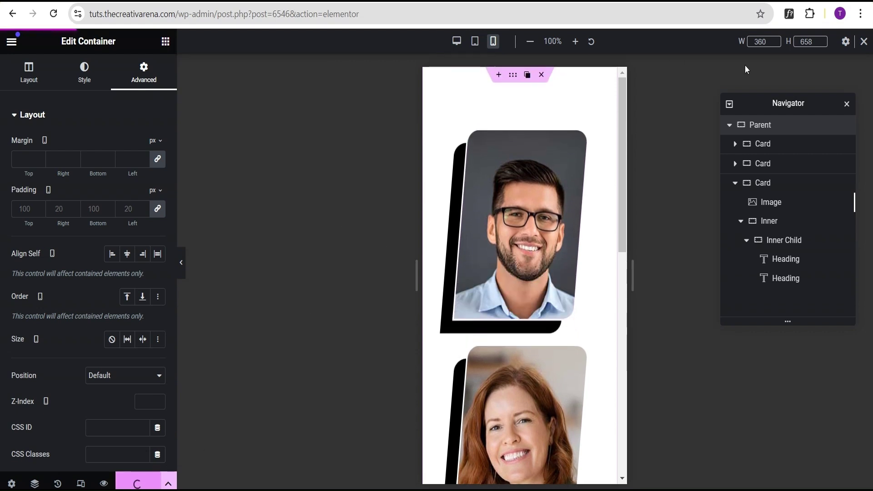
click(863, 42)
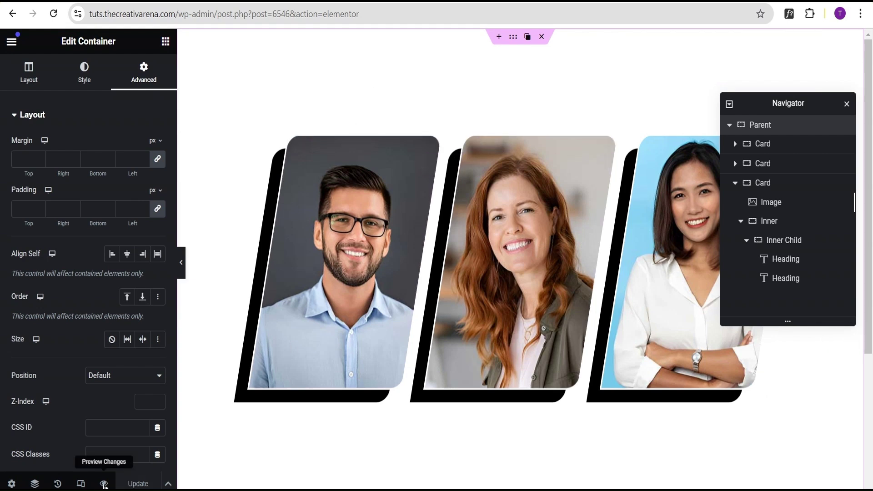
Step: Open the front-end preview of the animated-card-2 page
click(104, 484)
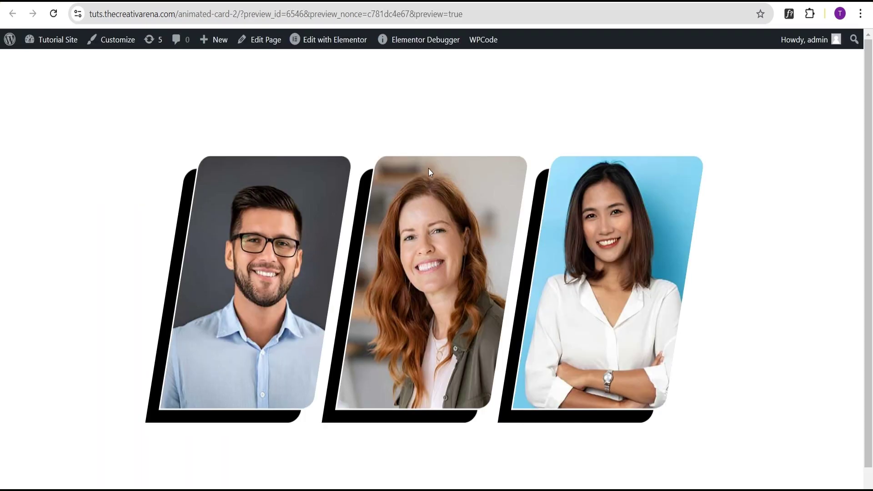